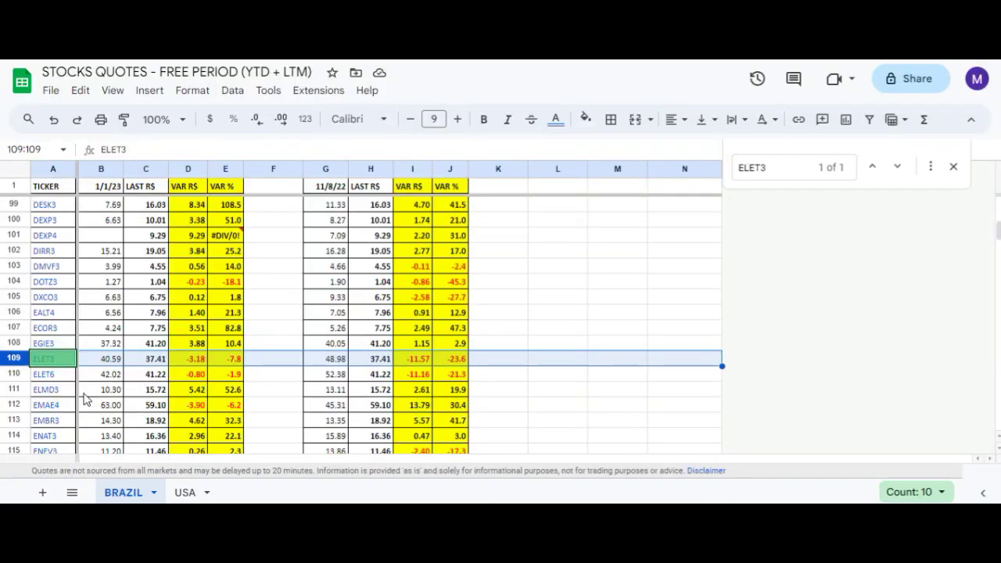
- Switch from the ELET3 row to its Yahoo Finance chart and view the price at a 5-minute interval
mouse_move(53, 363)
left_click(308, 63)
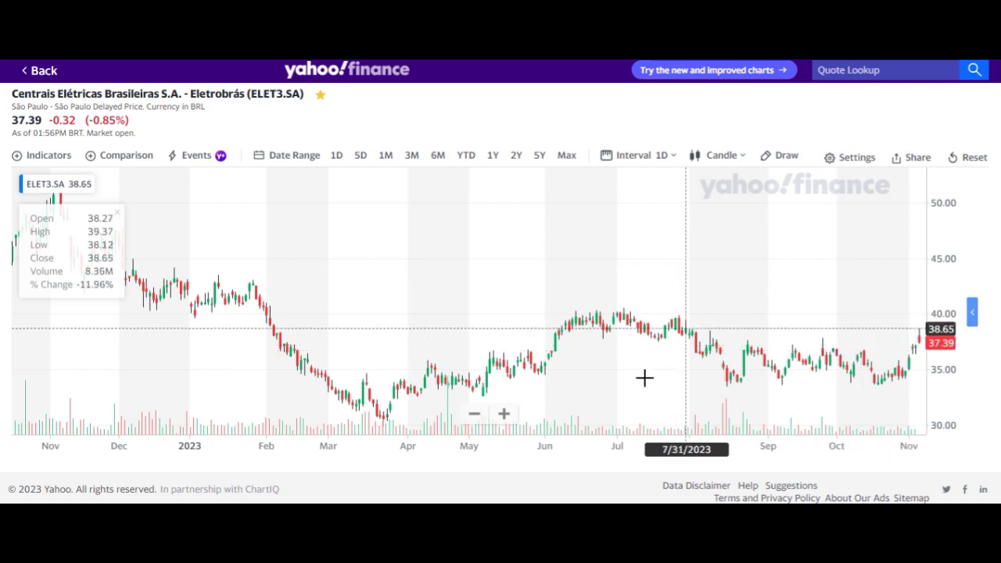
left_click(632, 156)
left_click(644, 249)
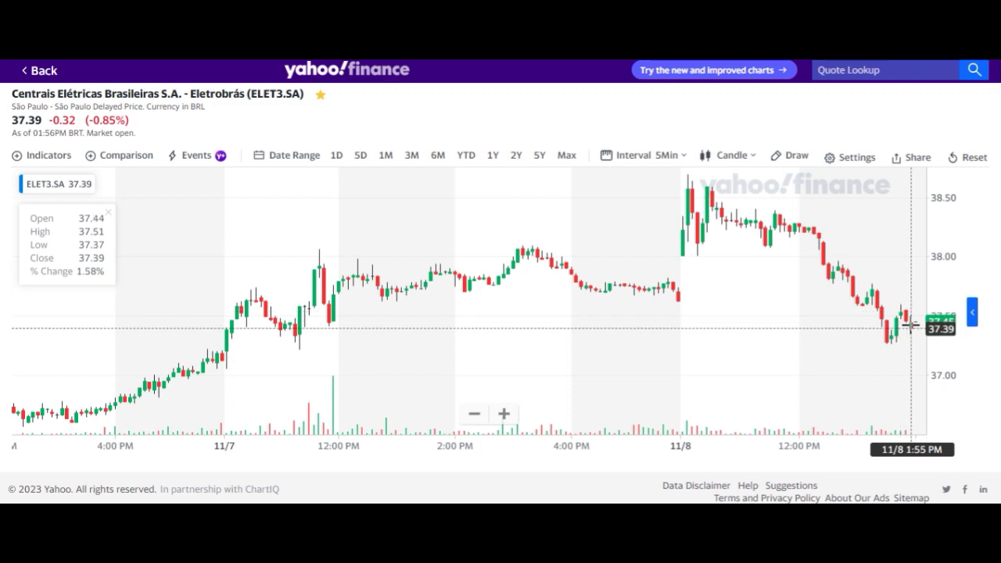
- Return the ELET3.SA chart to a 1-day interval and examine the price history back to 2019
left_click(637, 158)
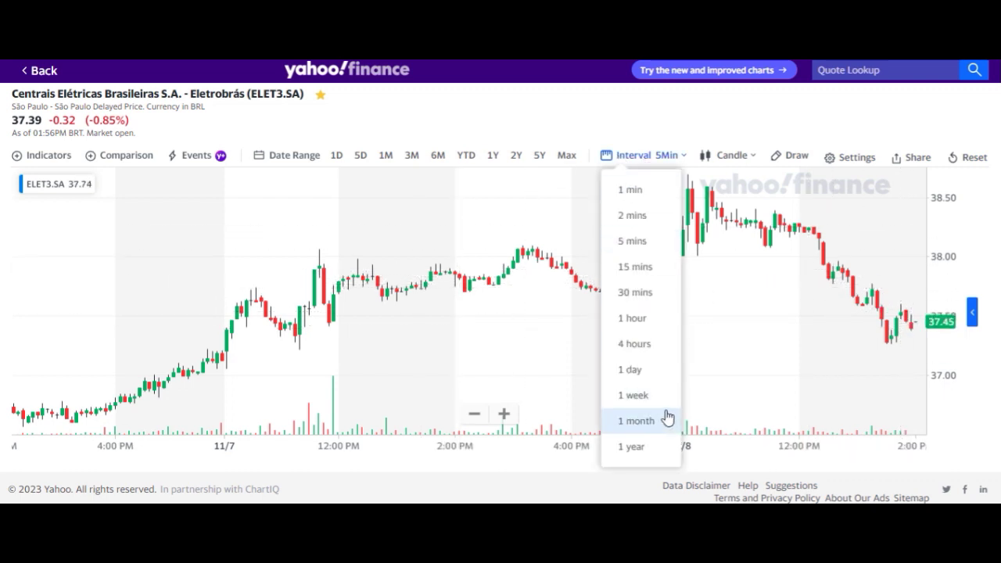
left_click(635, 369)
scroll(387, 272, "down", 5)
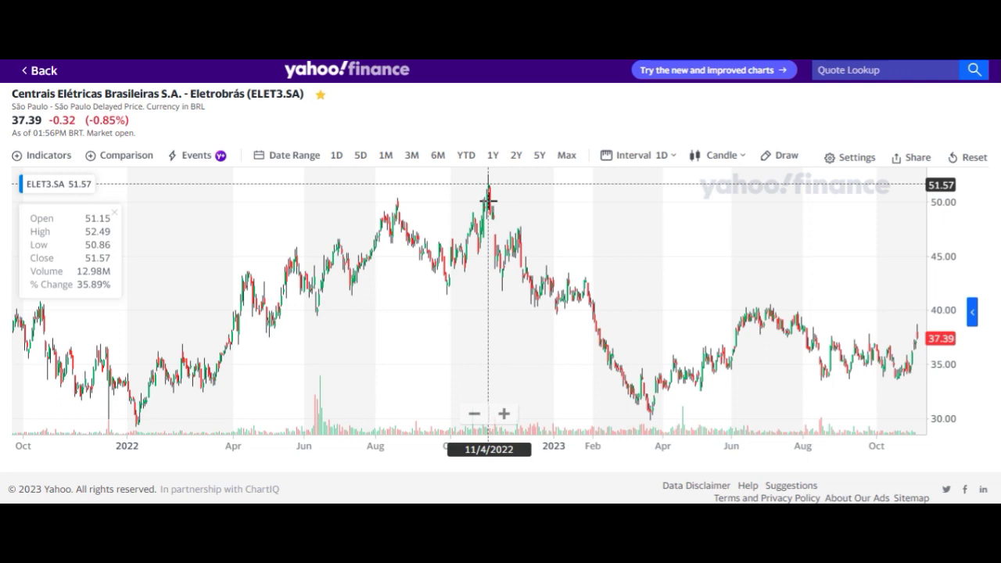
scroll(488, 202, "down", 5)
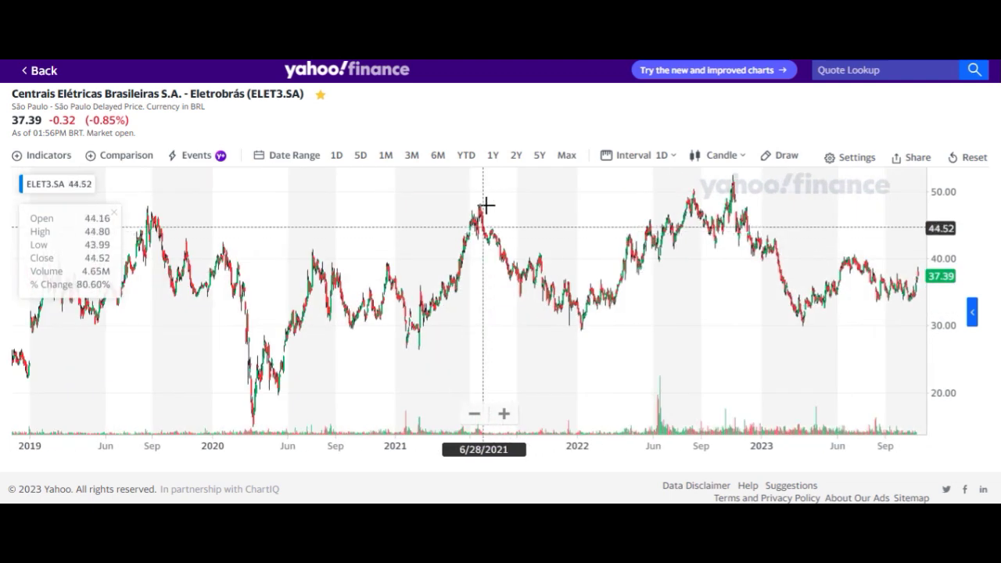
- Set the chart interval to 1 month and show both stock split and dividend events on it
left_click(622, 159)
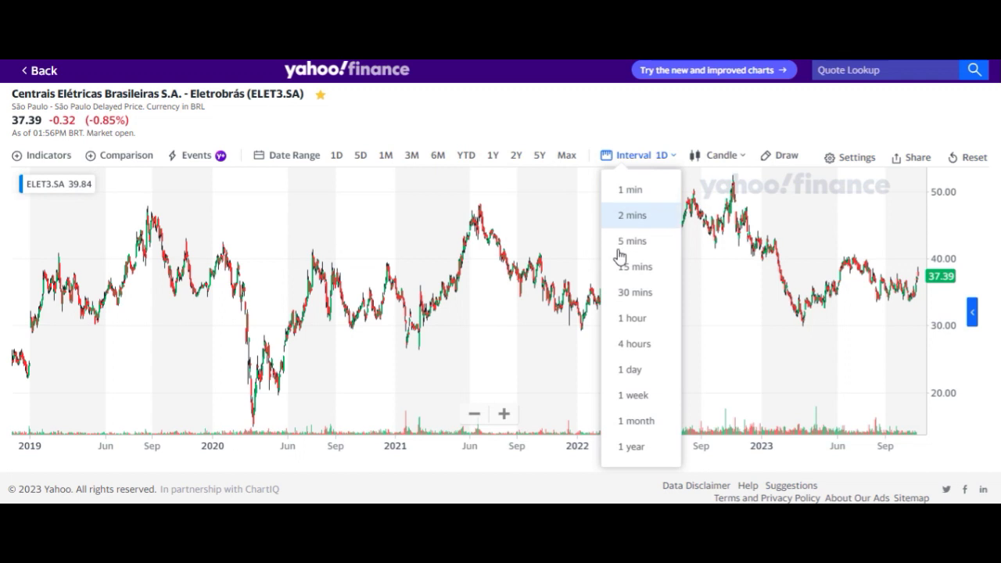
left_click(640, 423)
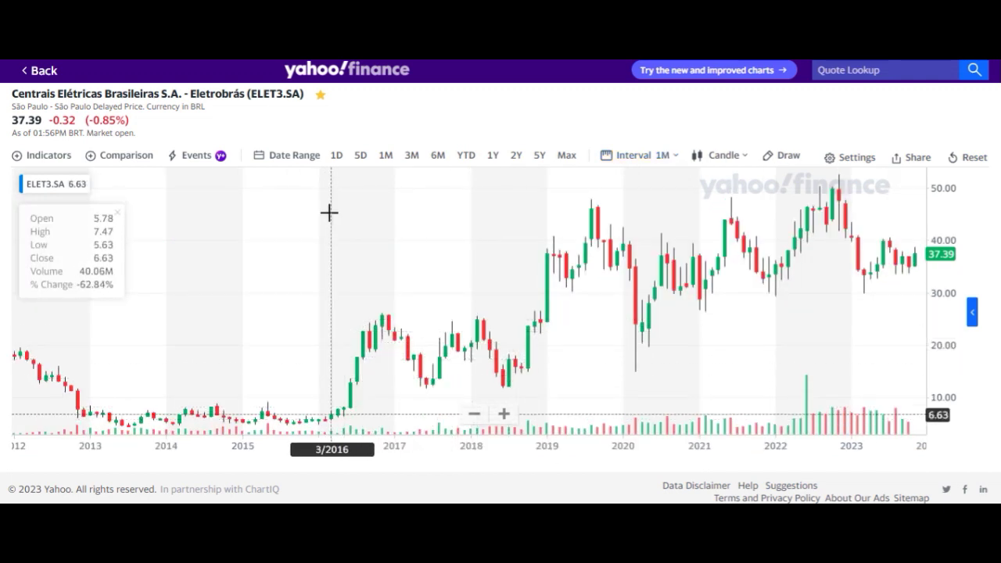
left_click(194, 160)
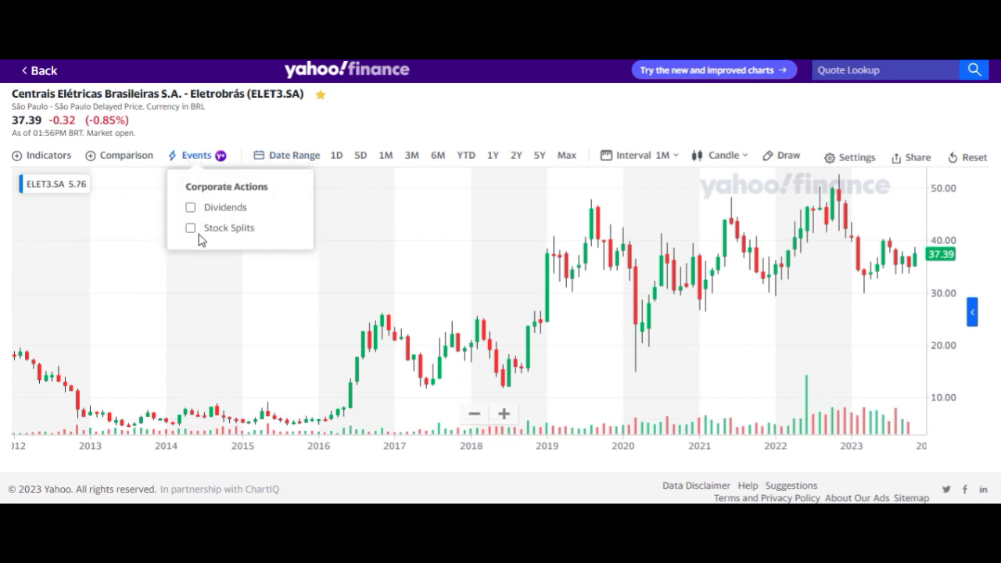
left_click(191, 228)
left_click(396, 117)
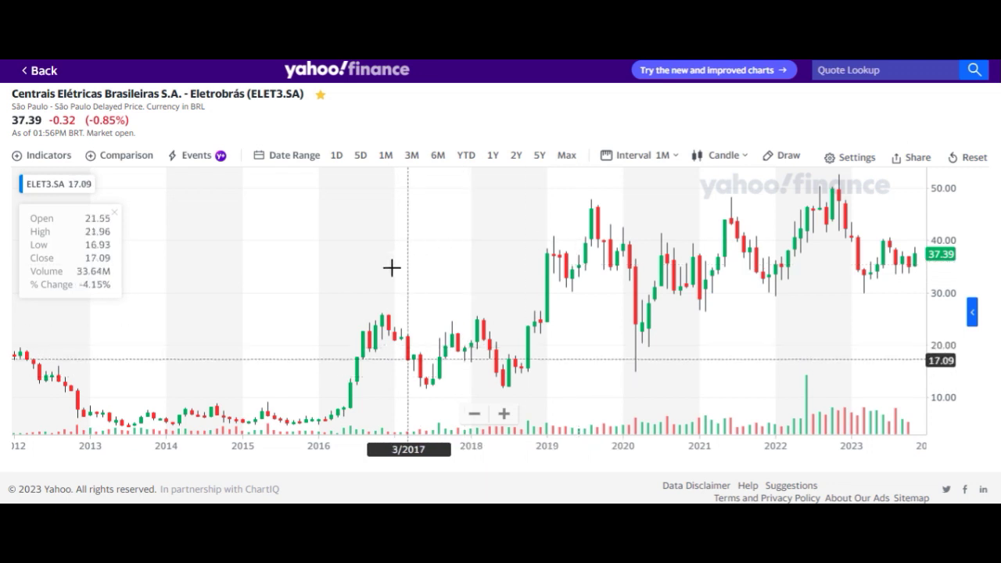
left_click(197, 156)
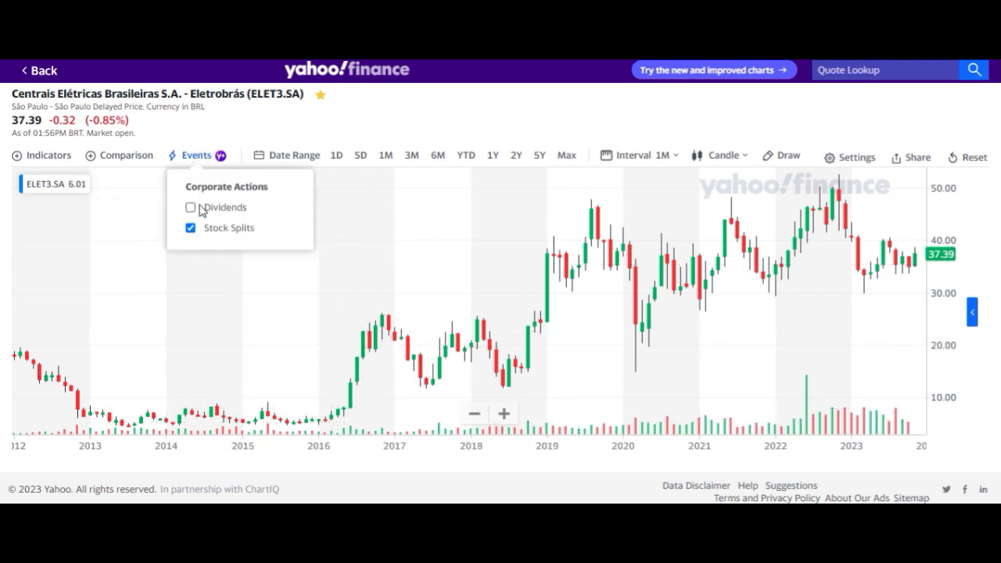
left_click(192, 209)
left_click(391, 119)
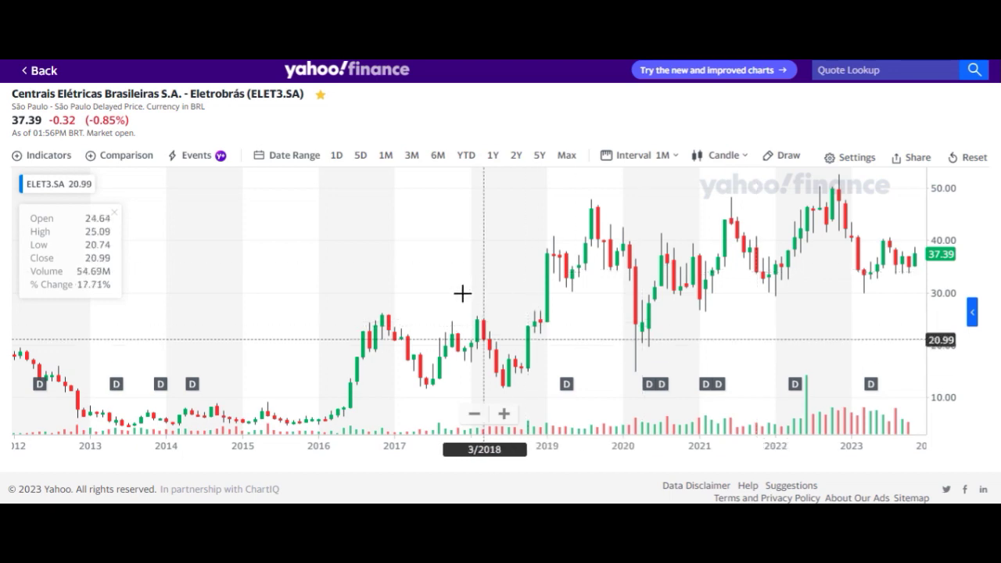
scroll(462, 294, "down", 3)
scroll(462, 293, "down", 3)
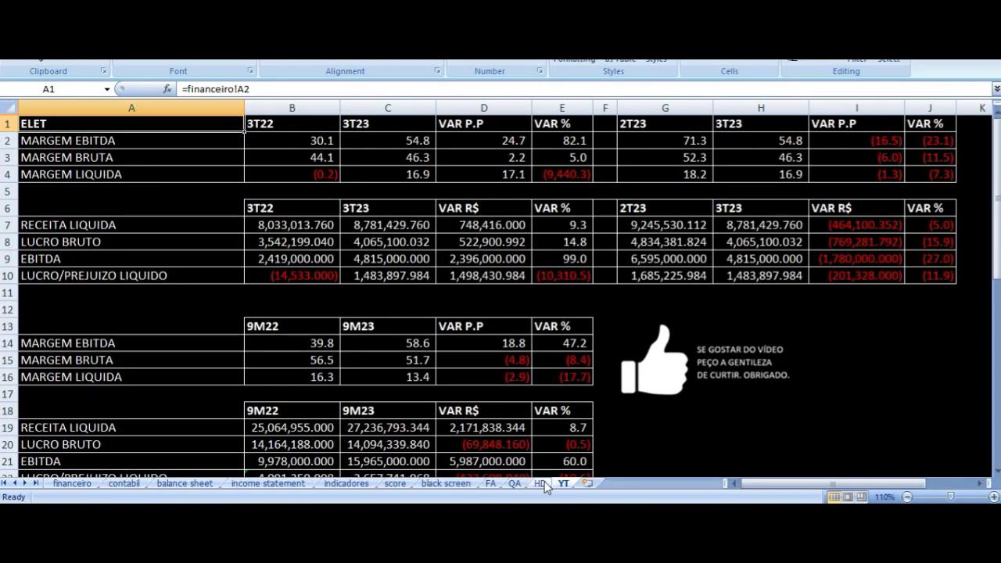
- Switch to the Excel workbook and examine the yearly net profit or loss from 2013 to 2016 on the HD sheet
left_click(539, 483)
left_click(372, 182)
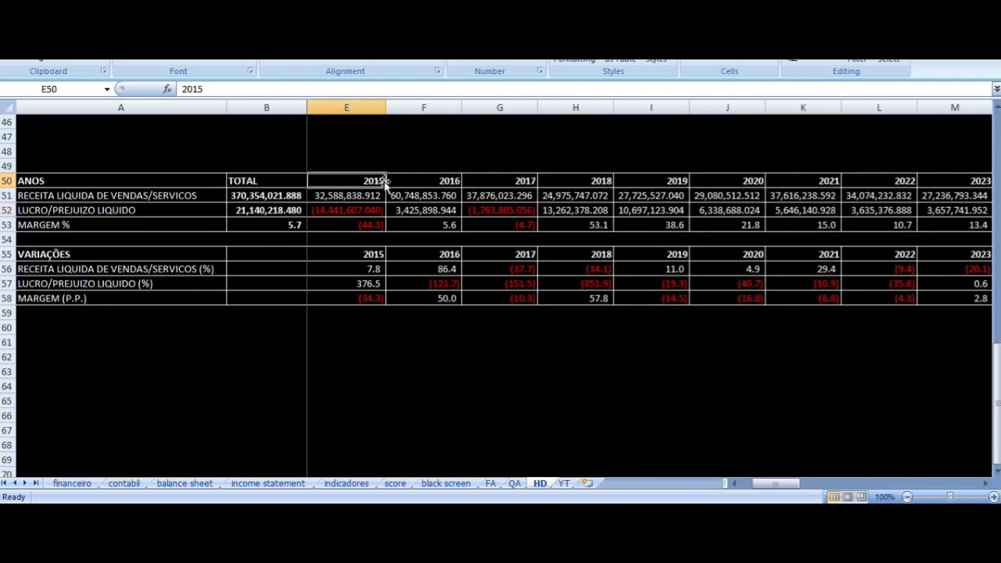
key("Left")
key("ctrl+z")
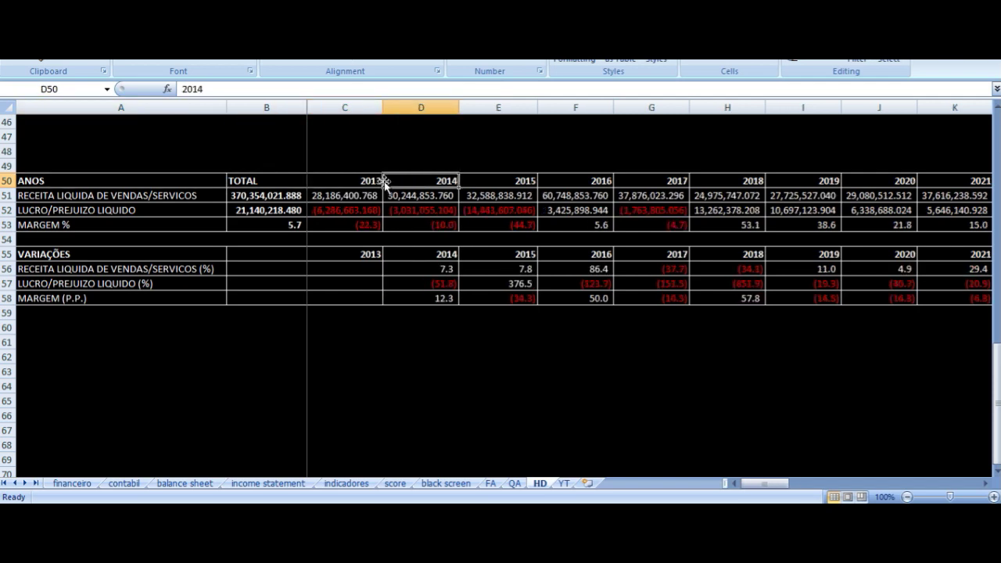
key("Left")
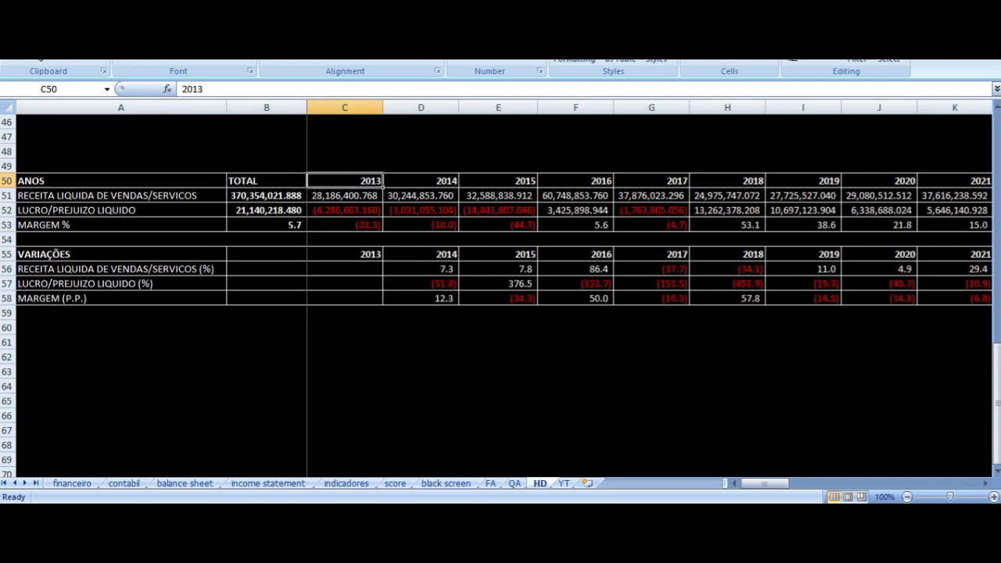
key("Down")
key("Down")
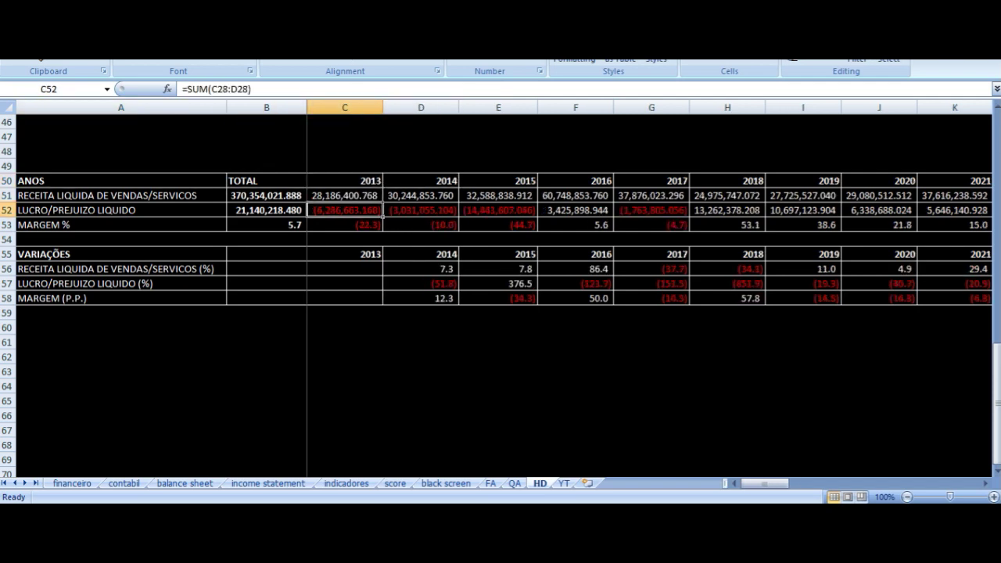
key("Right")
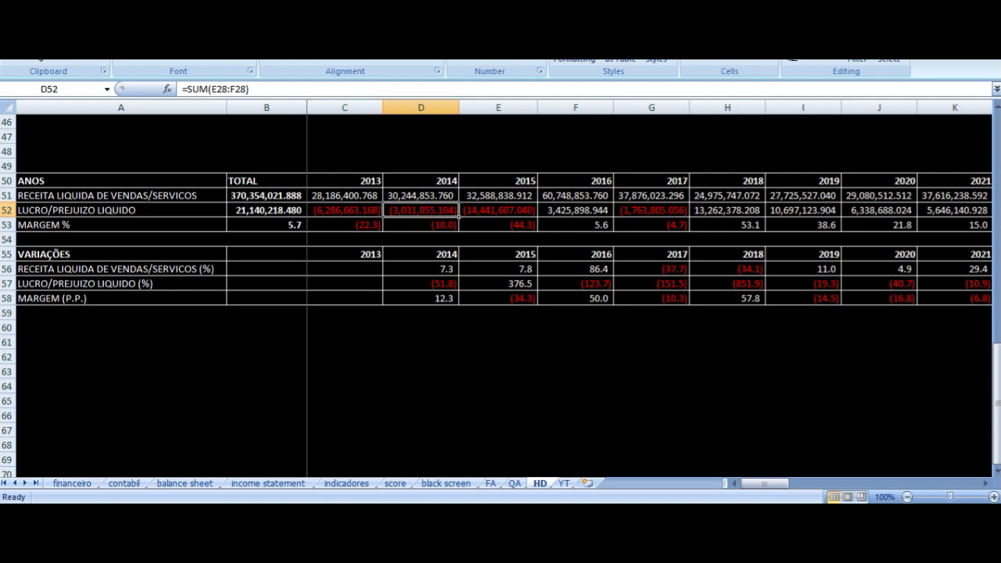
key("Right")
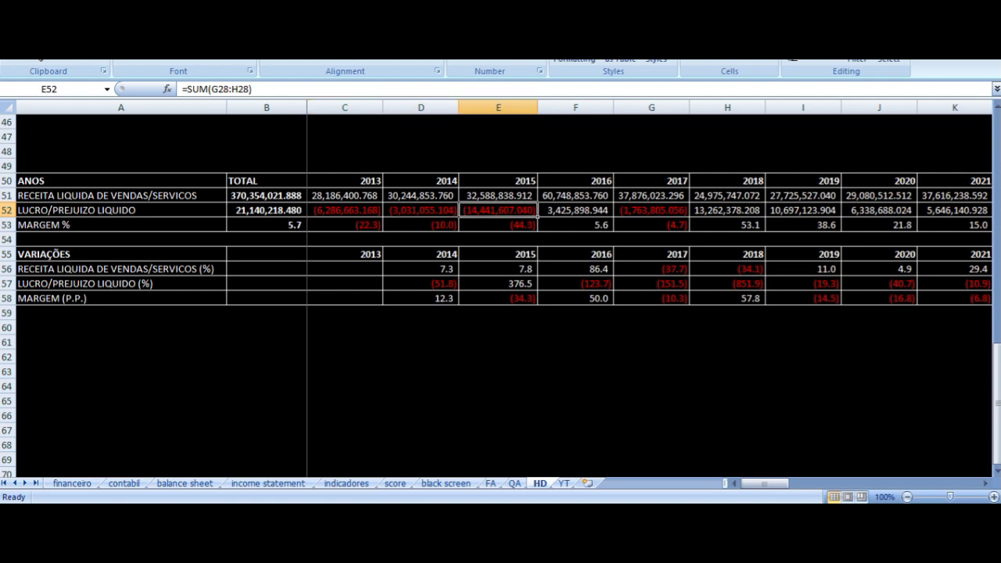
key("Right")
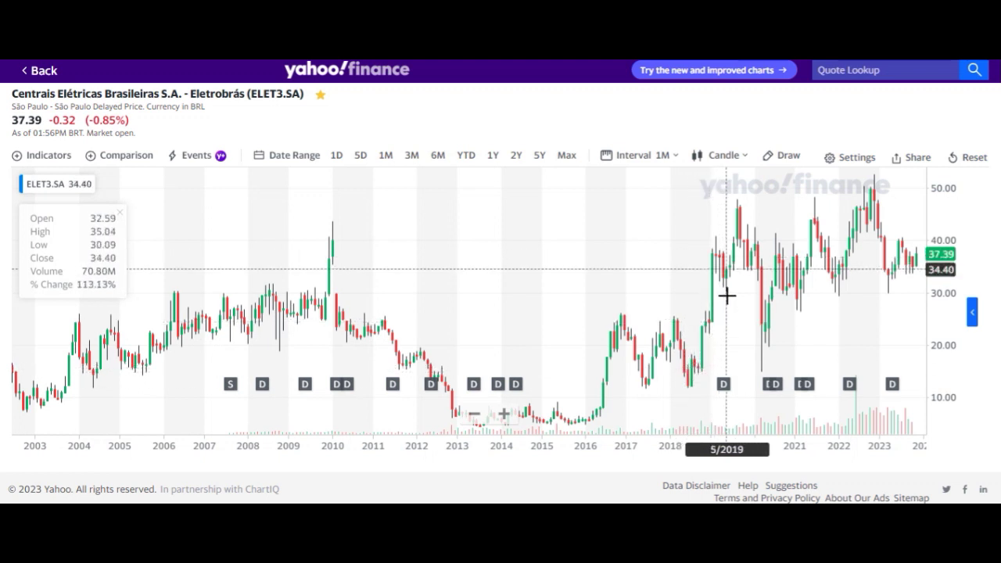
- Return to the Excel workbook's HD sheet and review net revenue, net profit and margin for 2018 and 2019
left_click(483, 502)
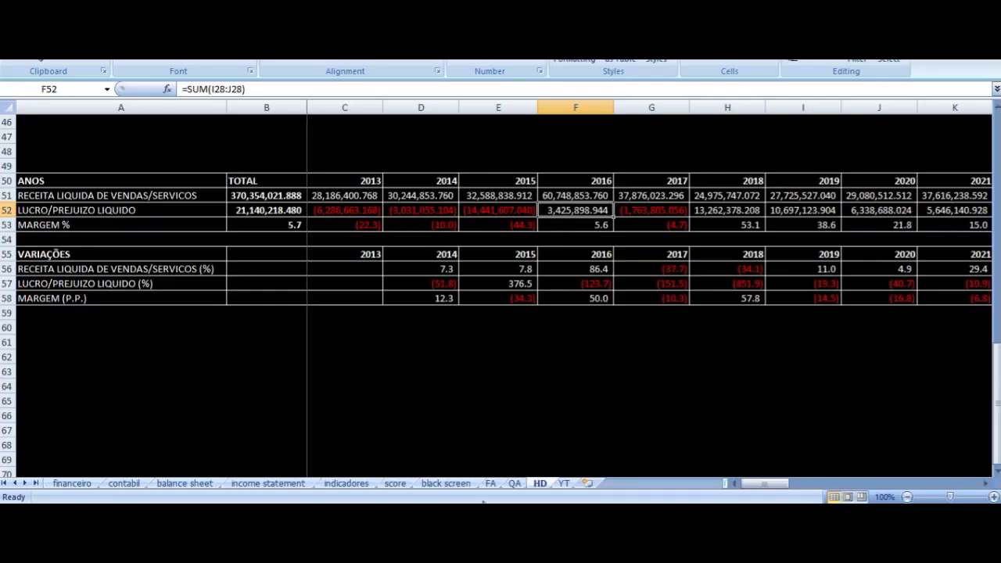
left_click(717, 183)
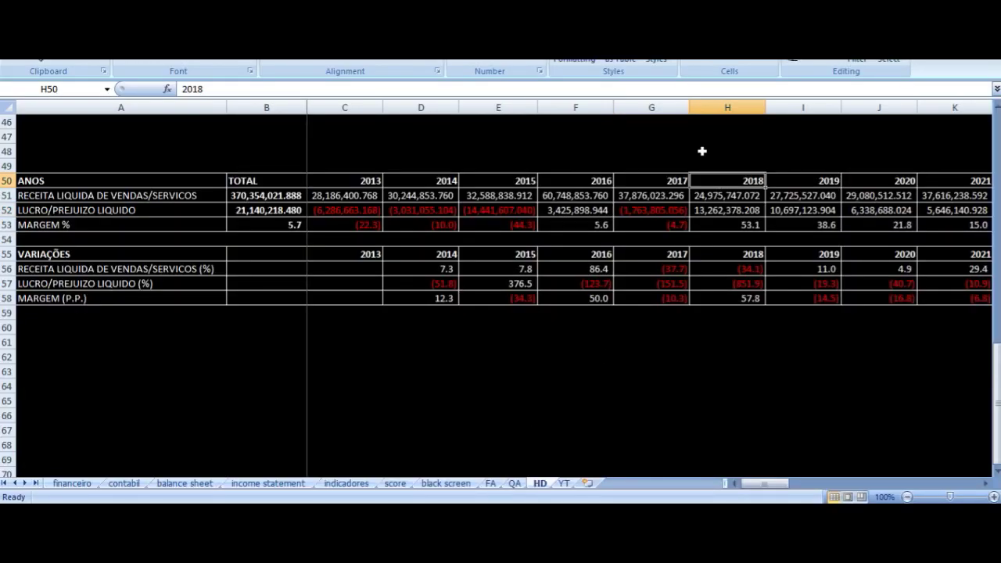
key("Down")
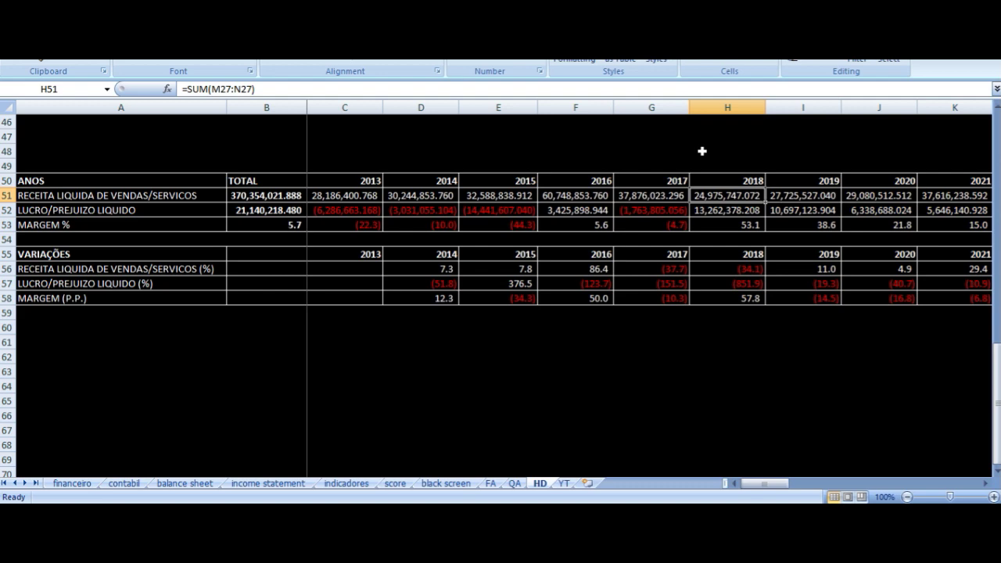
key("Down")
key("Right")
key("Up")
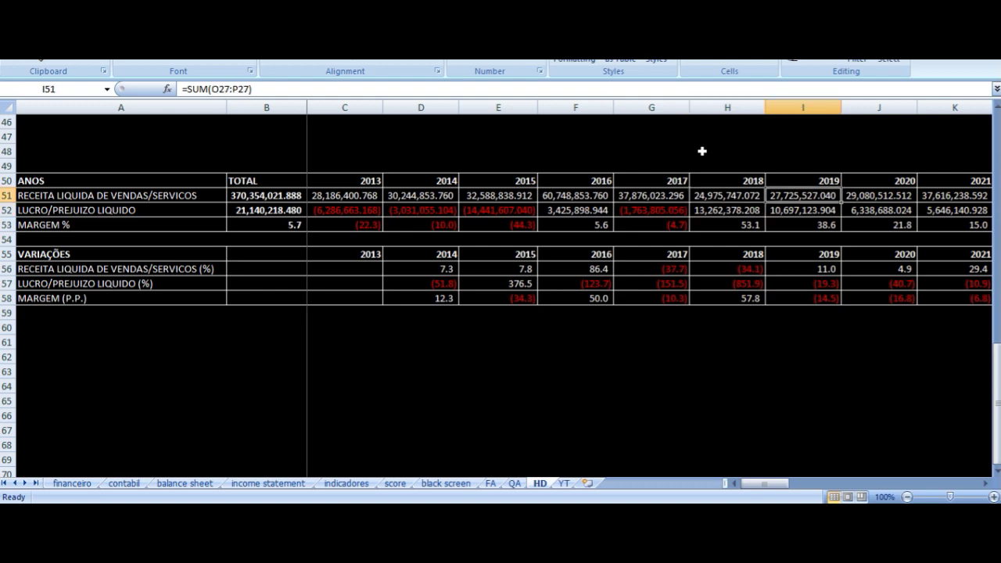
key("Down")
key("Down")
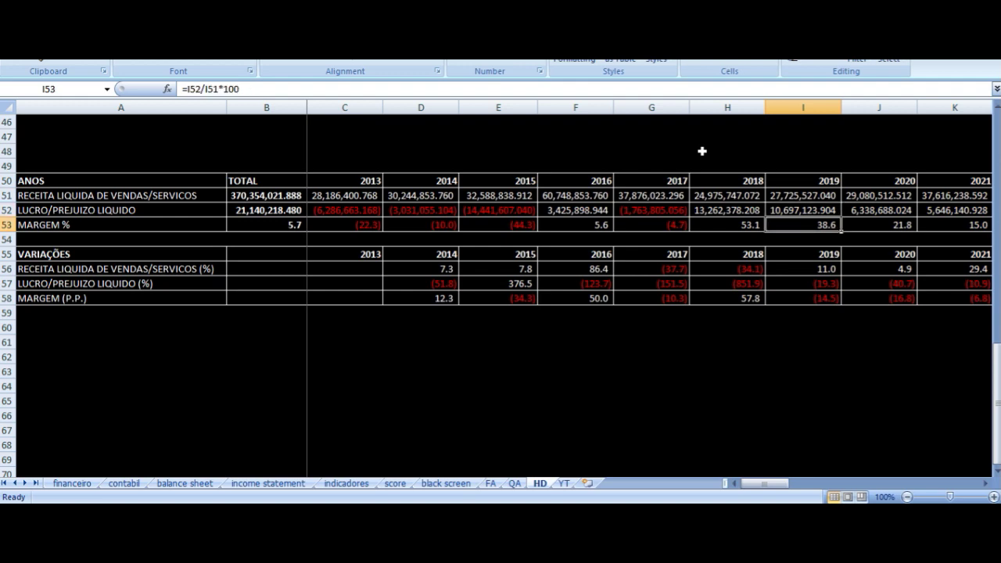
- Review net revenue, net profit and margin for 2020 and 2021 in the yearly table
key("Up")
key("Up")
key("Right")
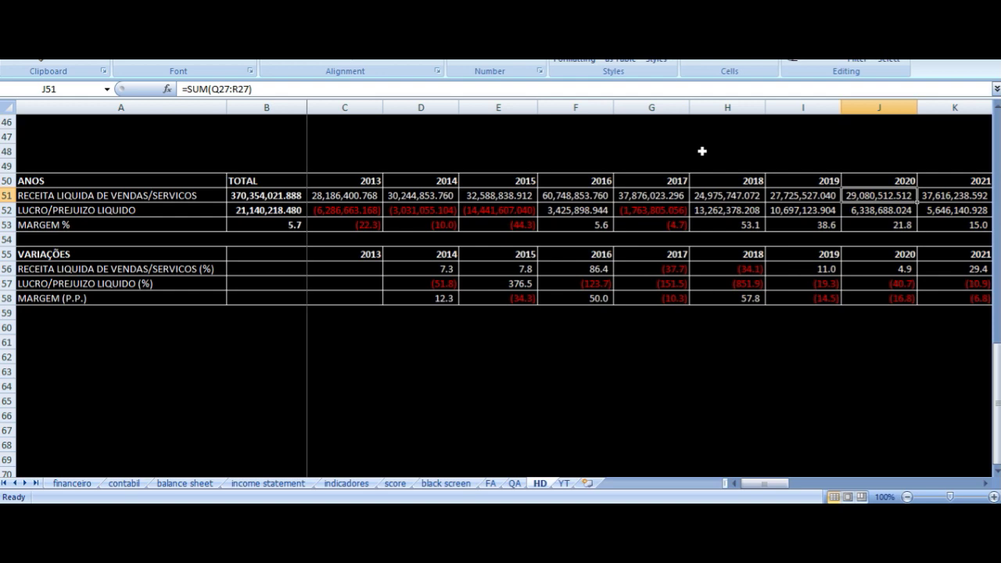
key("Down")
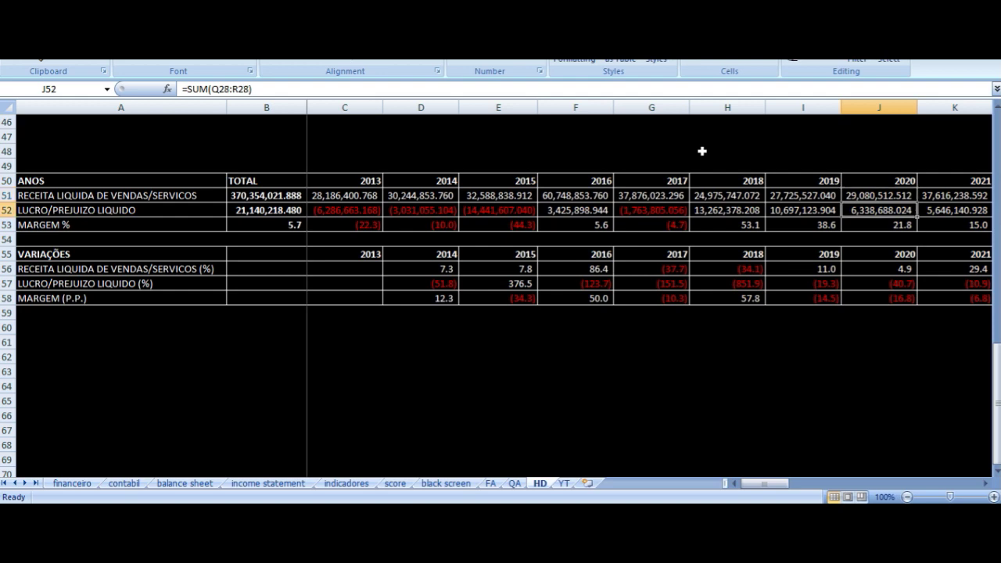
key("Down")
key("Right")
key("Up")
key("Up")
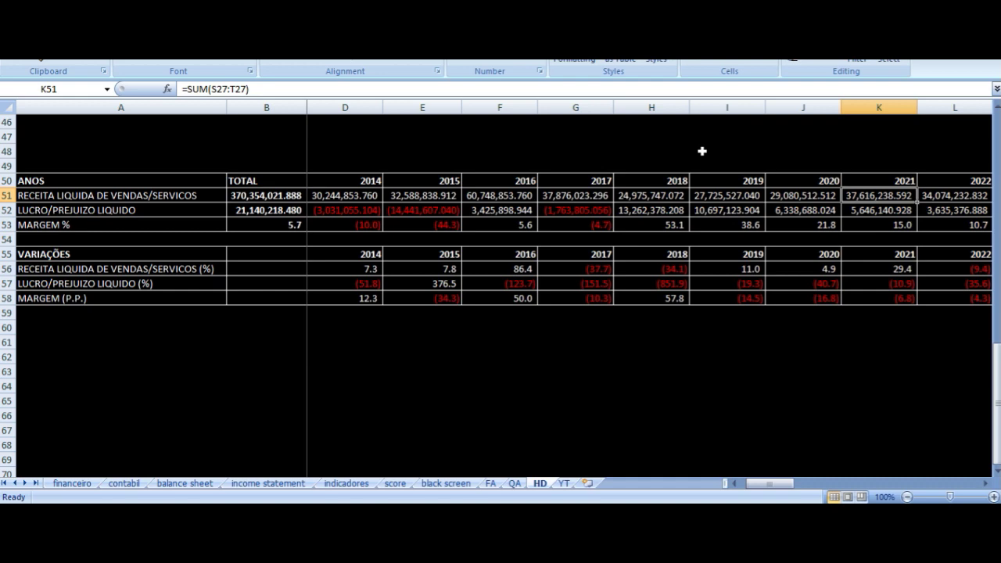
key("Down")
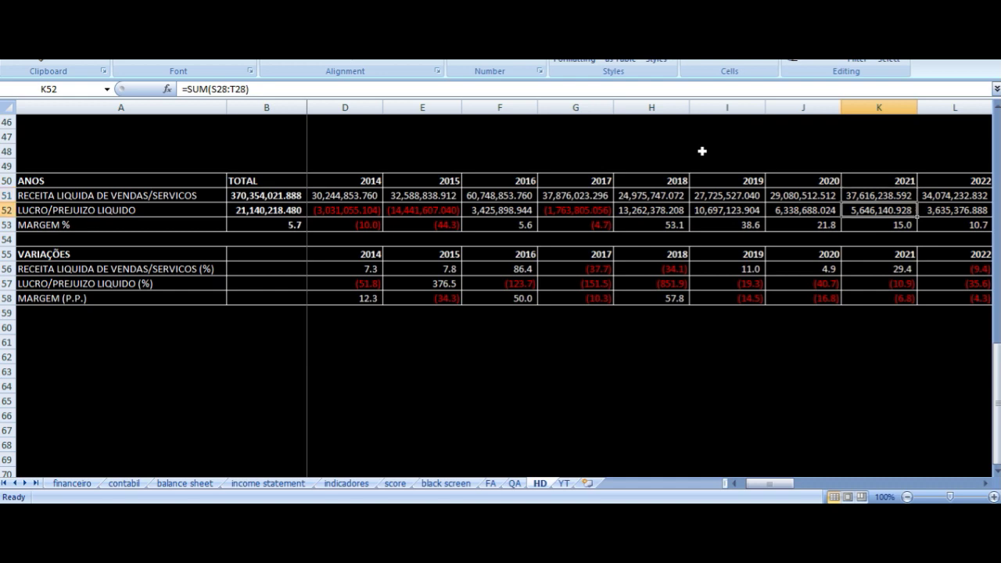
key("Down")
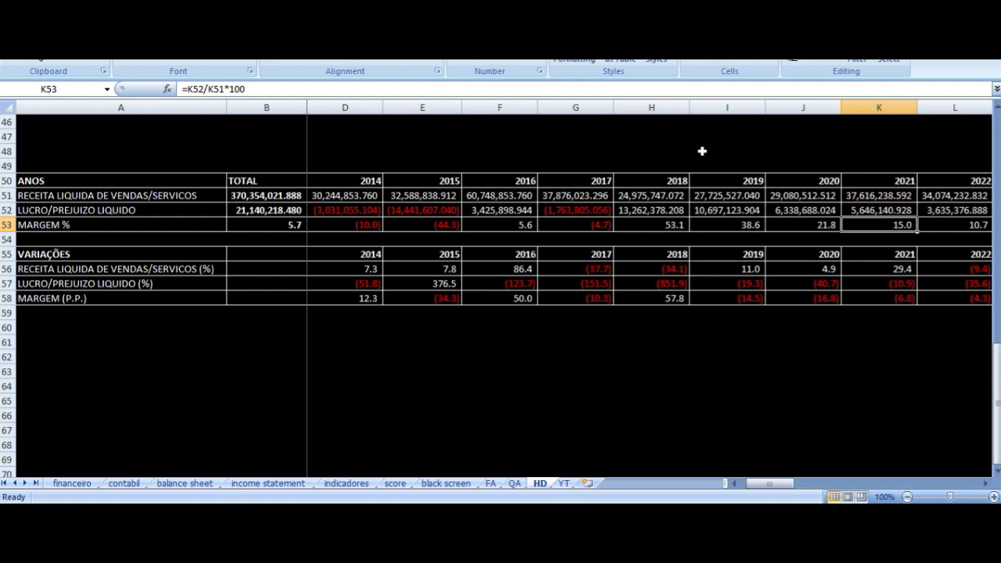
- Compare the 2021 and 2022 net revenue, and check the 2022 net profit and margin
key("Right")
key("Up")
key("Up")
key("Left")
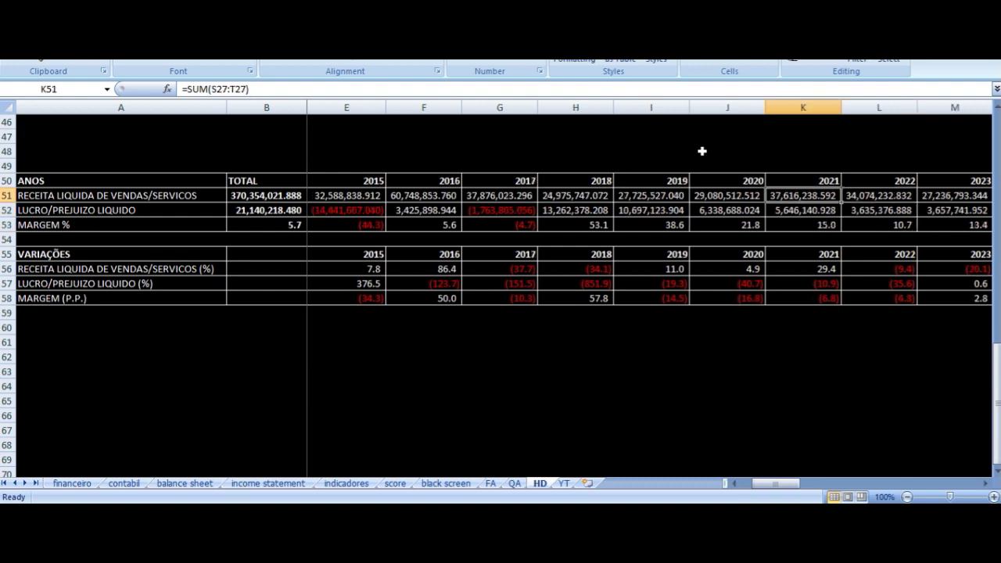
key("Right")
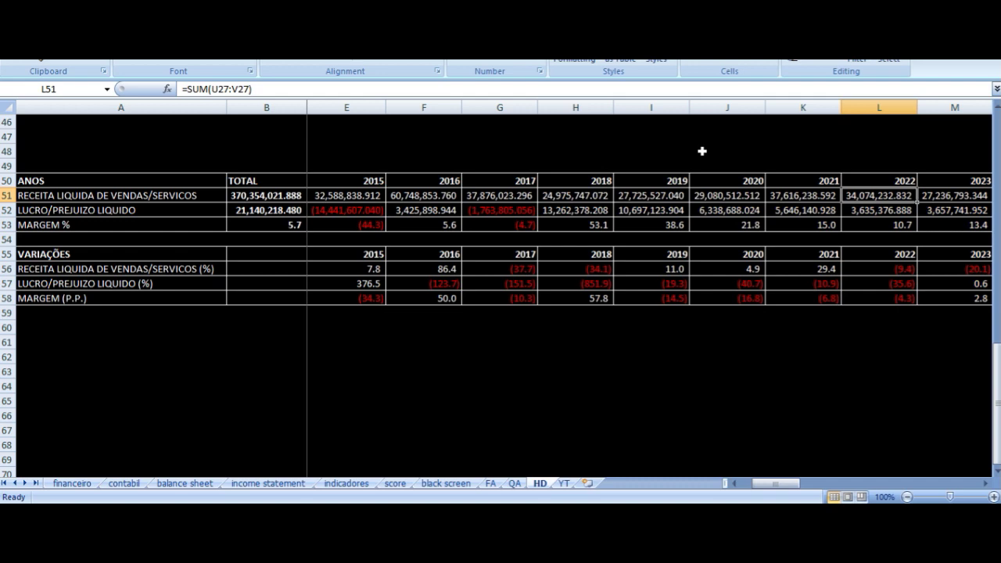
key("Down")
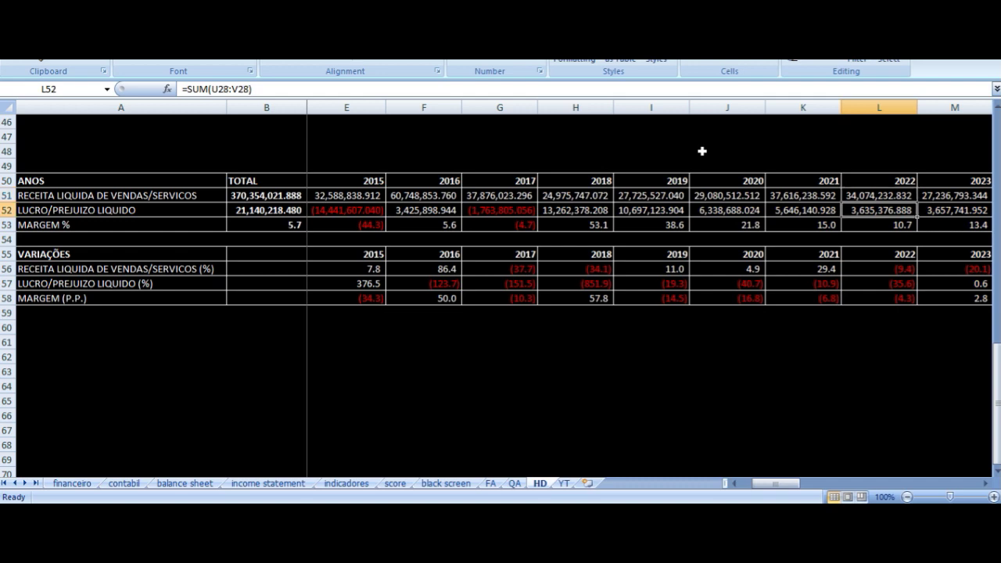
key("Down")
- Compare the yearly margin percentages from 2018 through 2022 in the MARGEM % row
key("Left")
key("Left")
key("Left")
key("Left")
key("Up")
key("Down")
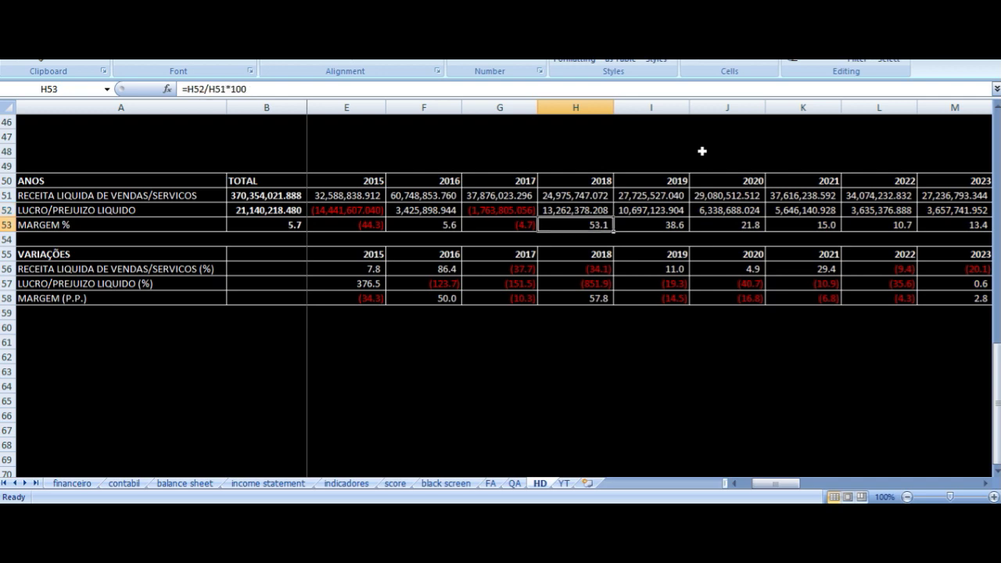
key("Down")
key("Up")
key("Right")
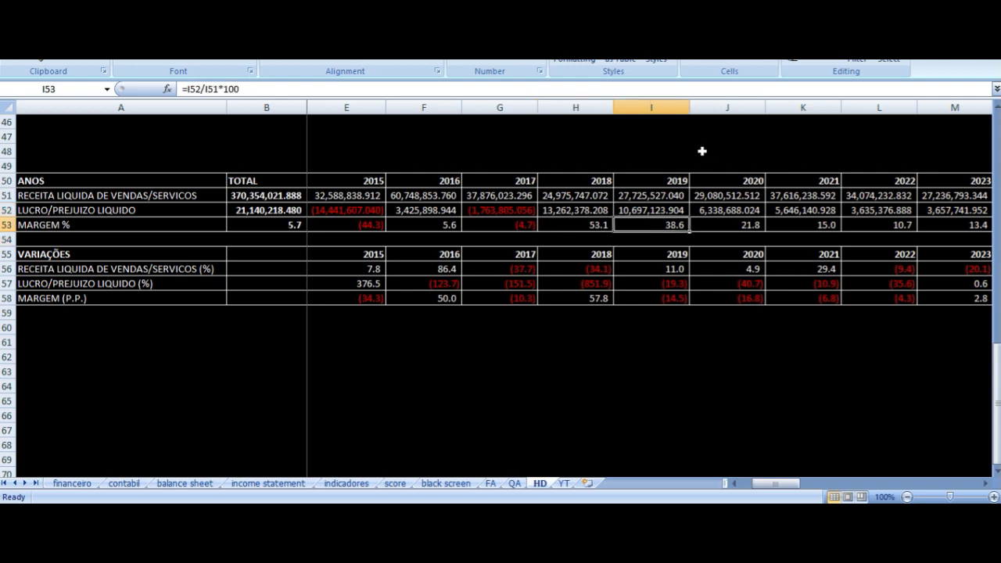
key("Right")
key("Right")
key("Right")
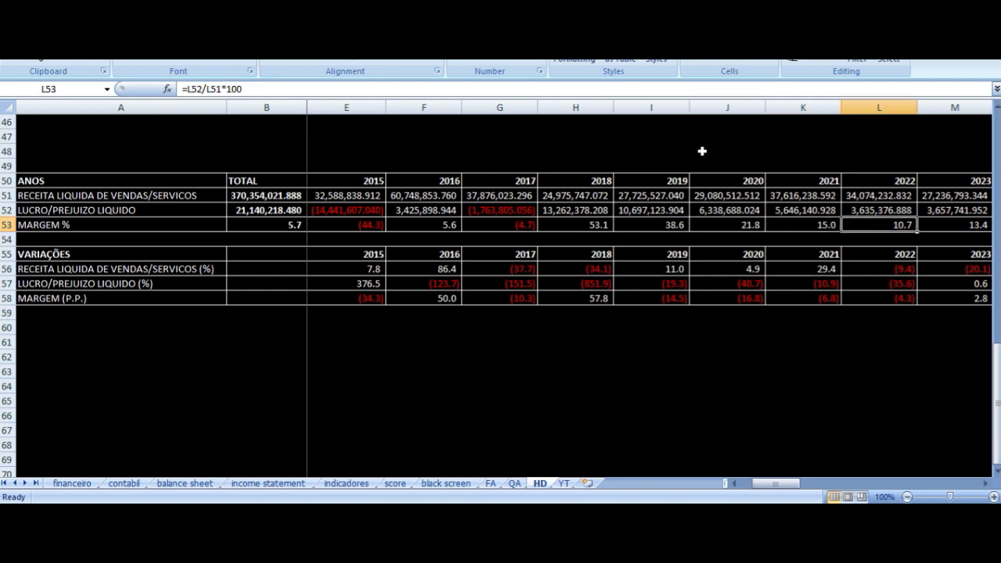
- Compare the 2022 and 2023 margin and net revenue, and check the 2023 net profit
key("Right")
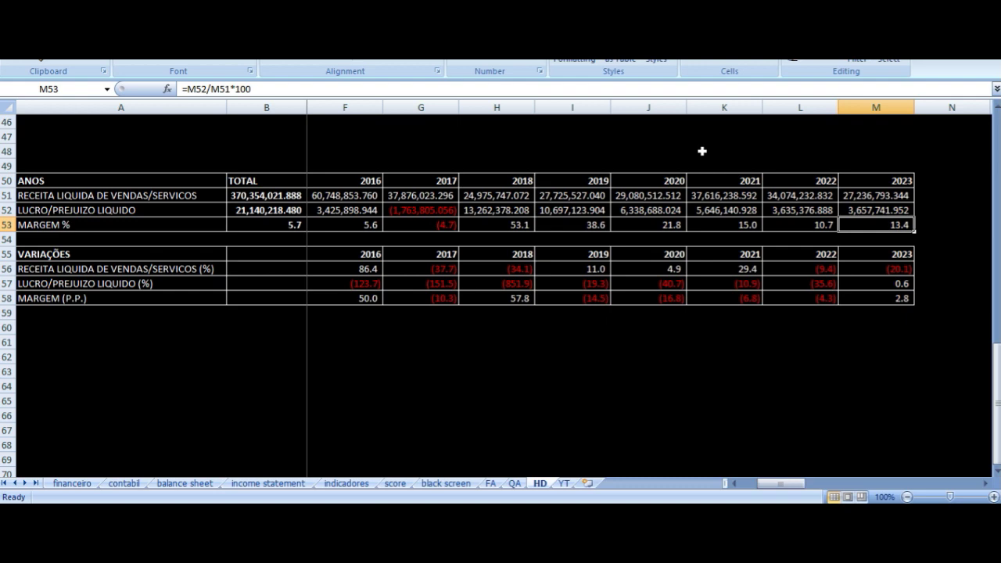
key("Left")
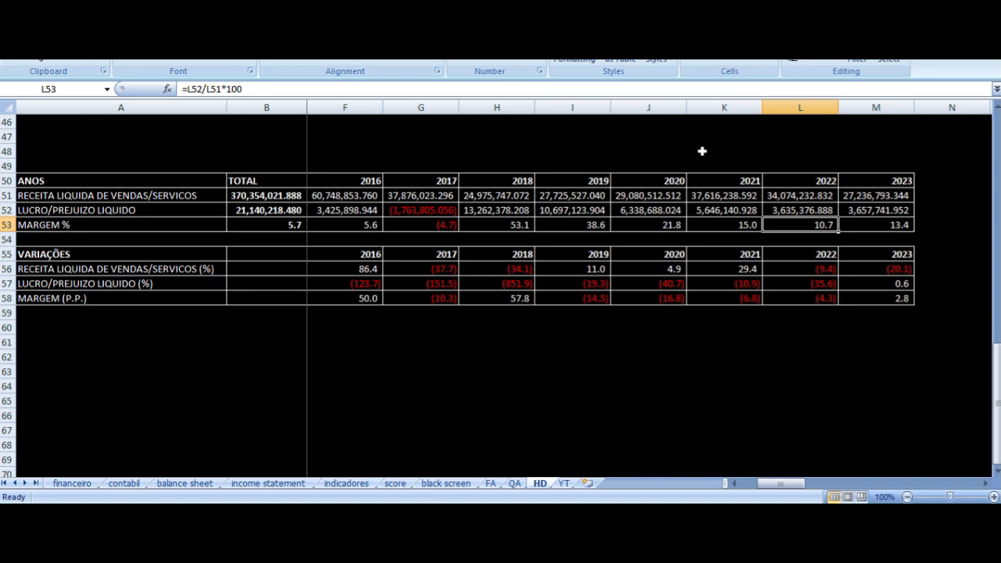
key("Up")
key("Up")
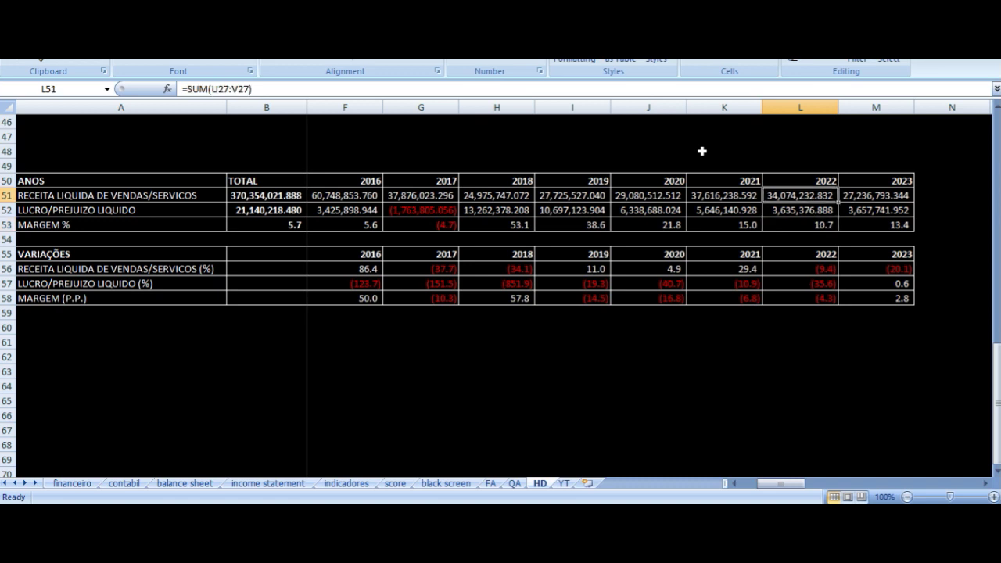
key("Right")
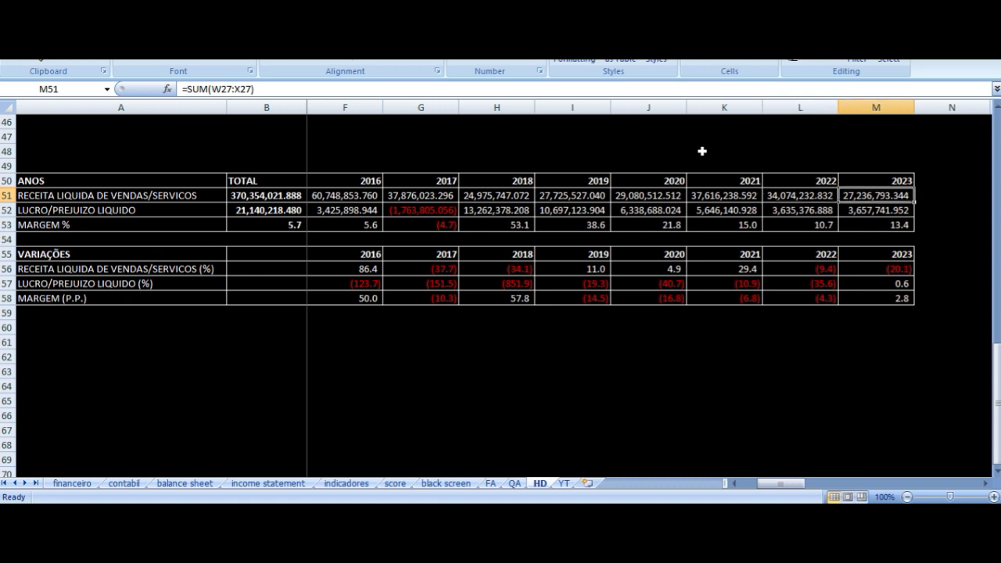
key("Down")
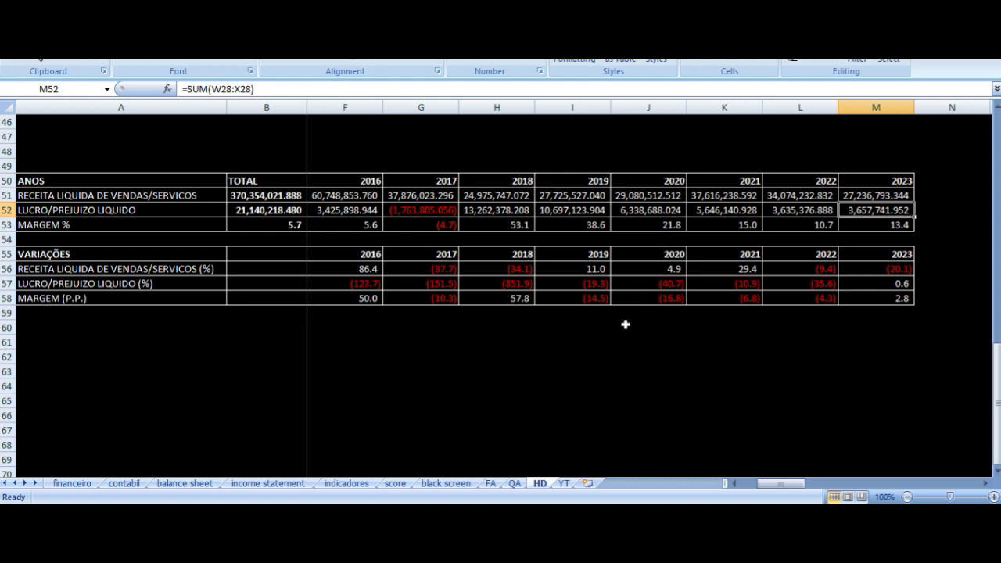
- Open the YT sheet and compare the EBITDA margin of 3T22 and 3T23, including its percentage-point variation
left_click(565, 483)
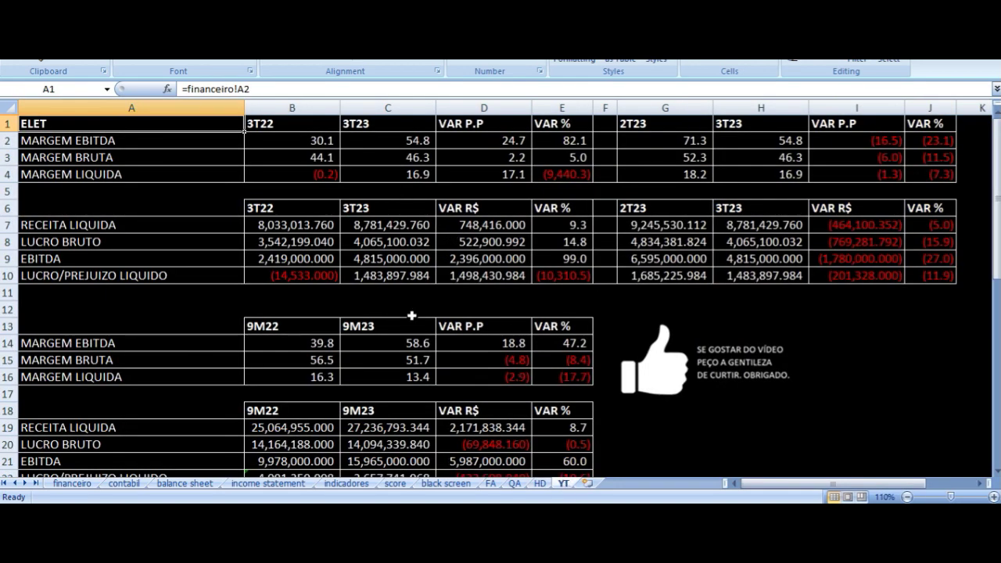
left_click_drag(312, 128, 544, 273)
left_click(286, 146)
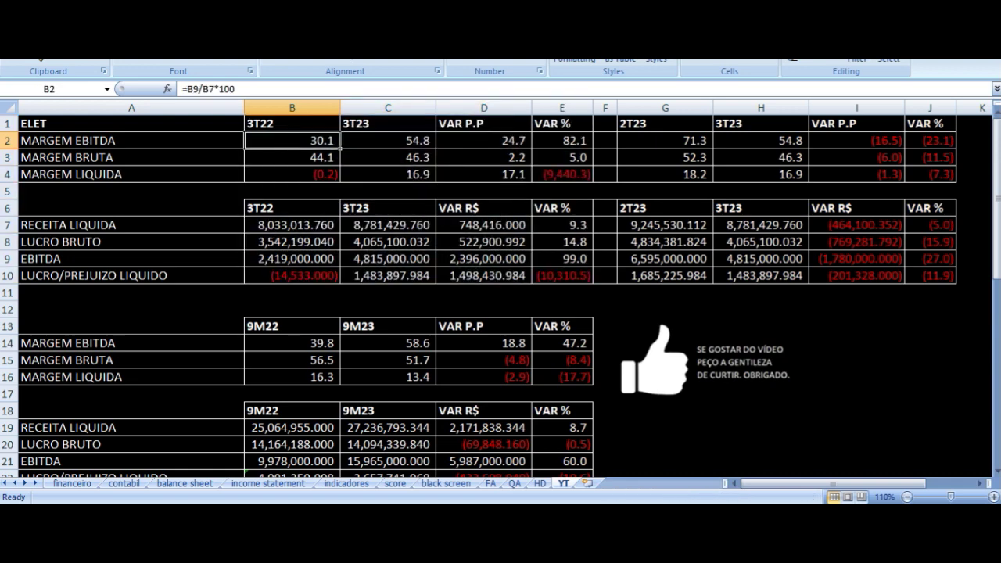
left_click(388, 141)
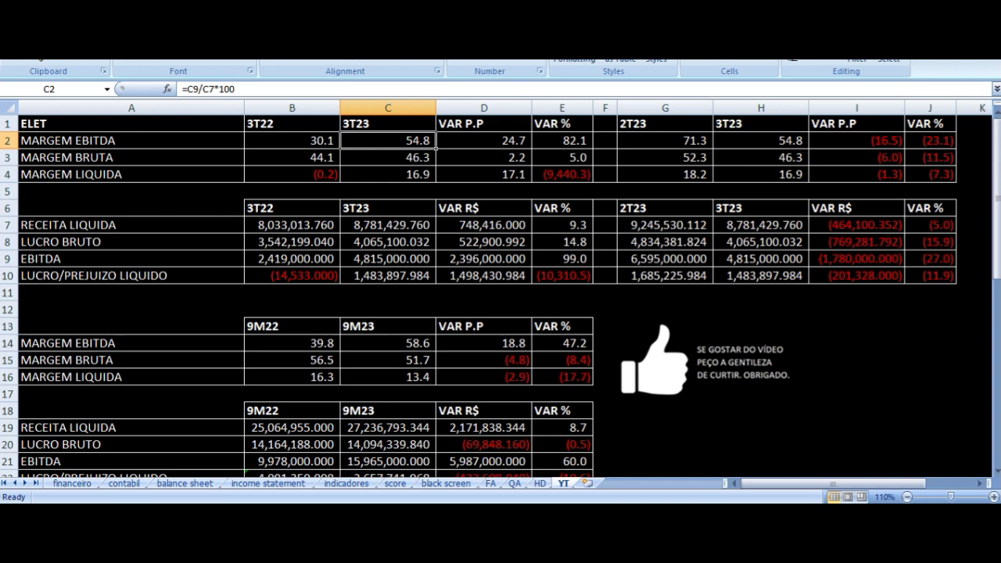
left_click(292, 141)
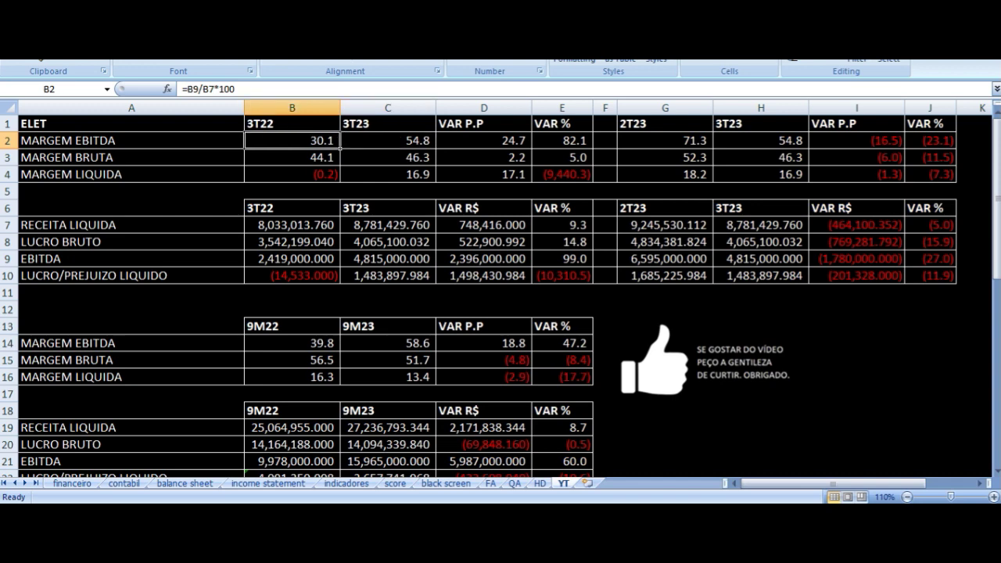
left_click(291, 123)
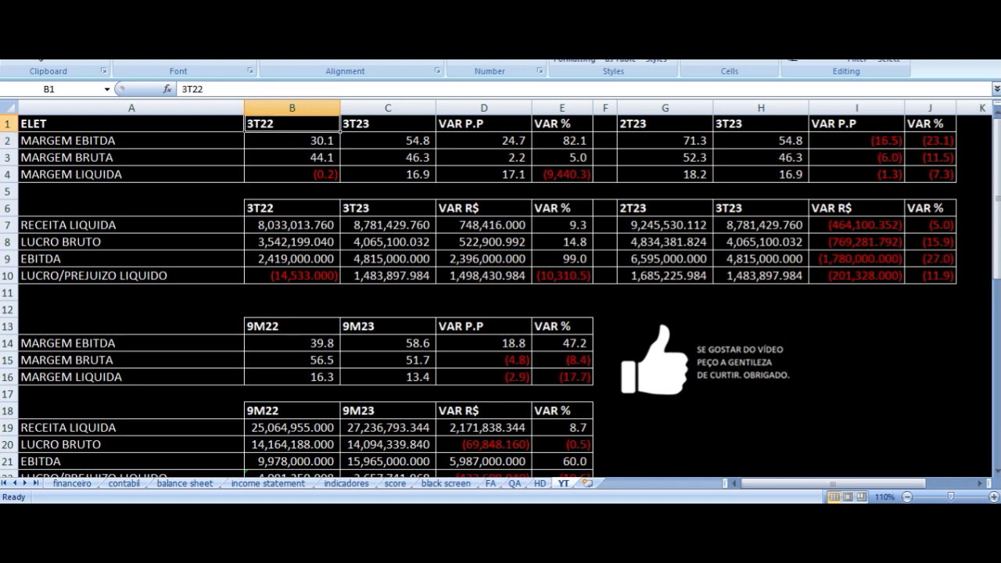
left_click(388, 123)
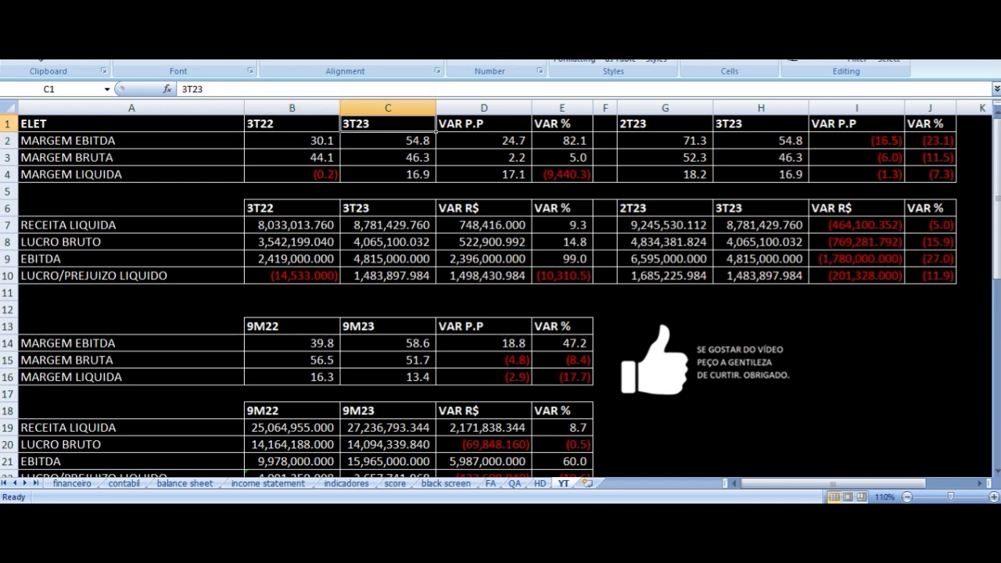
left_click(434, 146)
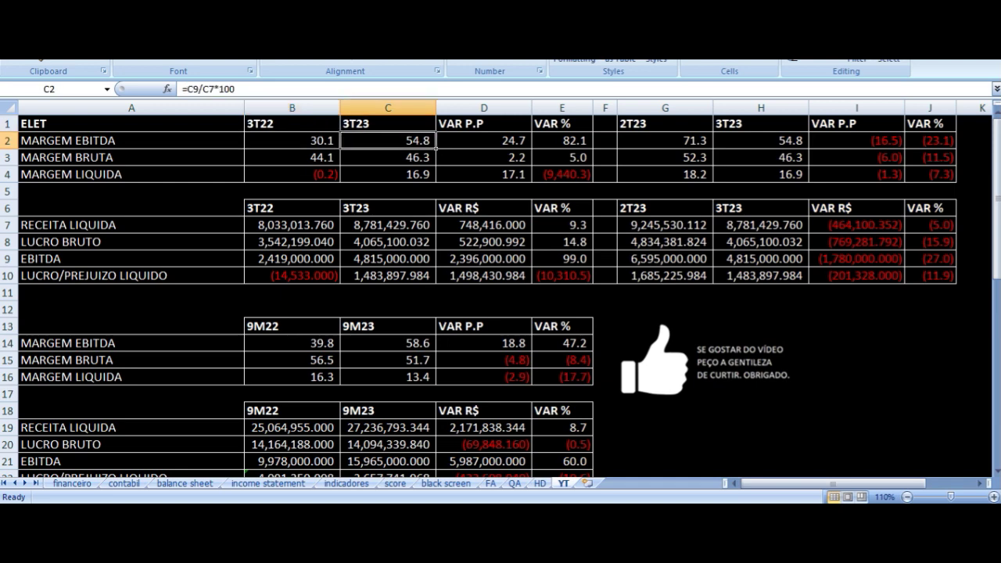
left_click(338, 145)
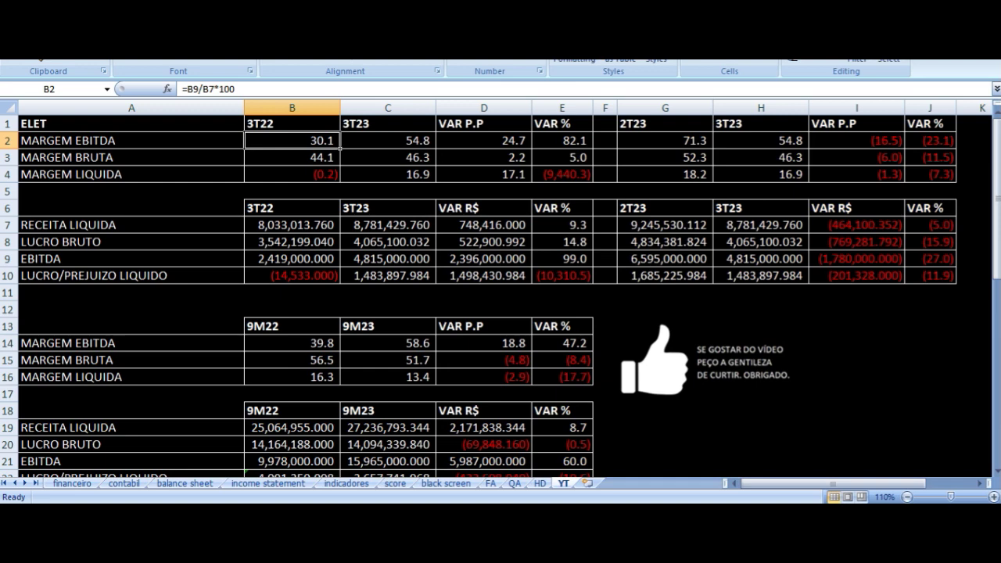
left_click(436, 146)
left_click(529, 145)
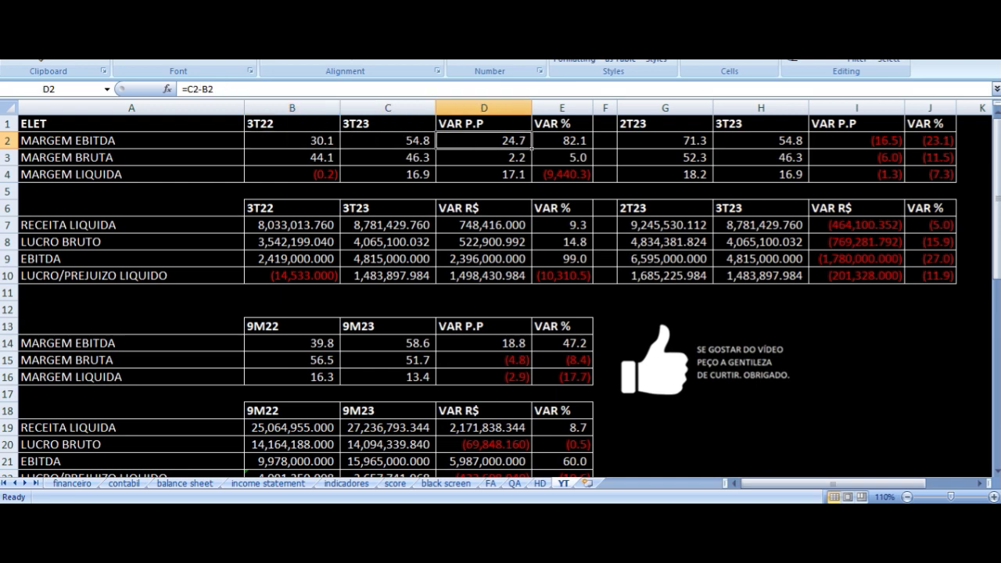
- Compare the gross margin (MARGEM BRUTA) of 3T22 and 3T23 and its percentage-point variation
left_click(292, 141)
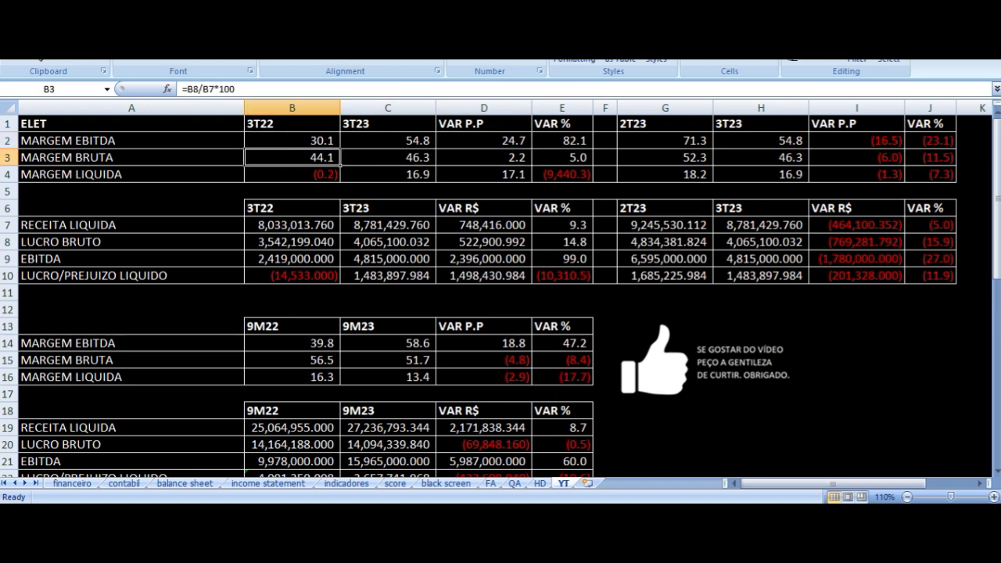
left_click(131, 157)
left_click(292, 157)
left_click(388, 157)
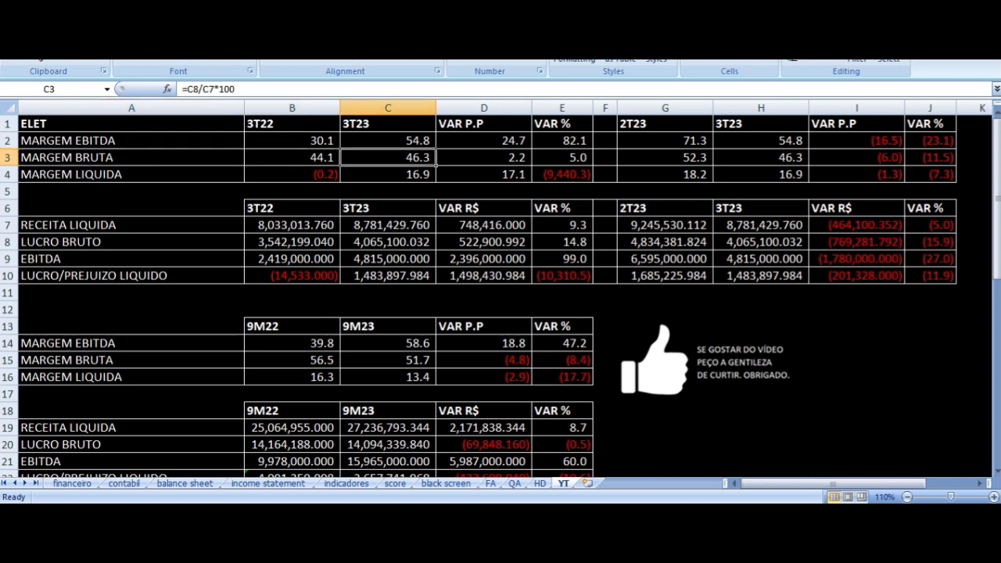
left_click(484, 157)
- Compare the net margin (MARGEM LIQUIDA) of 3T22 and 3T23 and its percentage-point variation
left_click(388, 174)
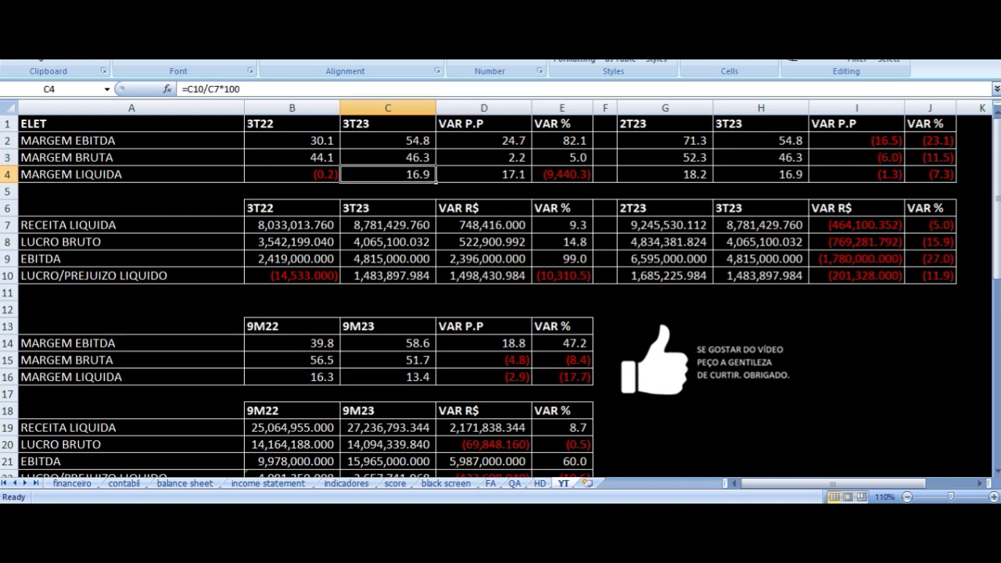
left_click(291, 174)
left_click(132, 174)
left_click(336, 179)
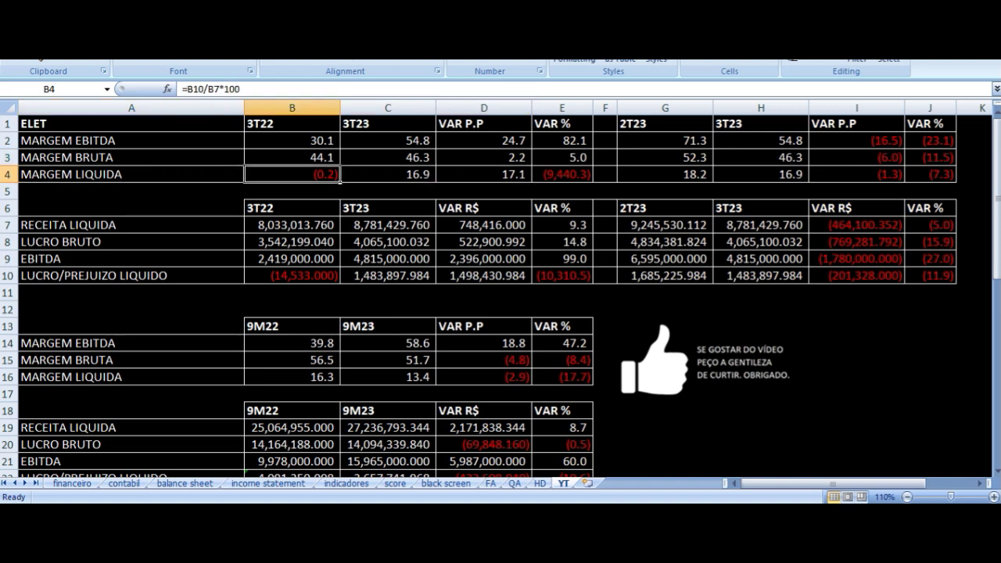
left_click(388, 174)
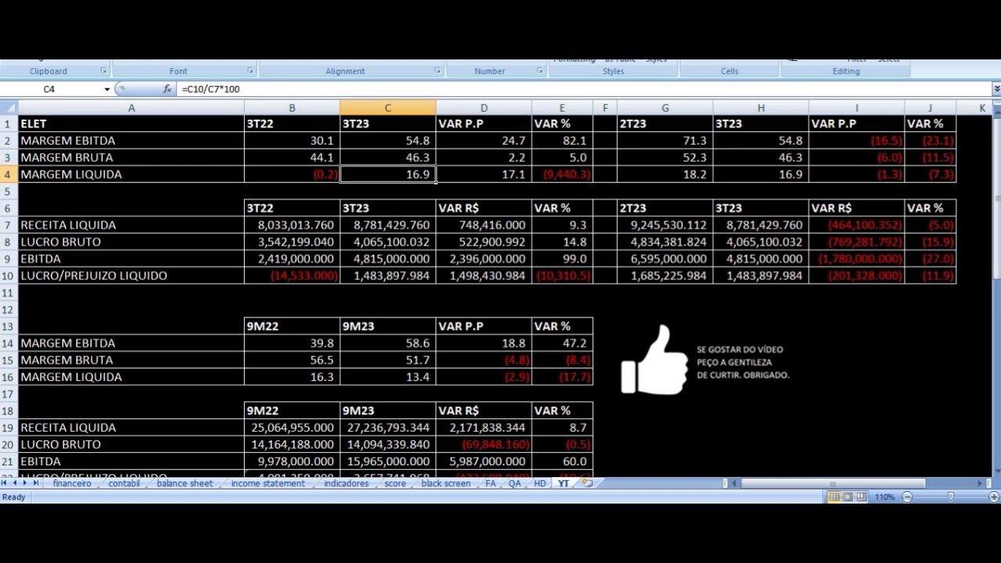
left_click(483, 173)
- Review the 3T22 to 3T23 VAR P.P values for the EBITDA, gross and net margins
key("Up")
key("Up")
key("Up")
key("Down")
key("Down")
key("Down")
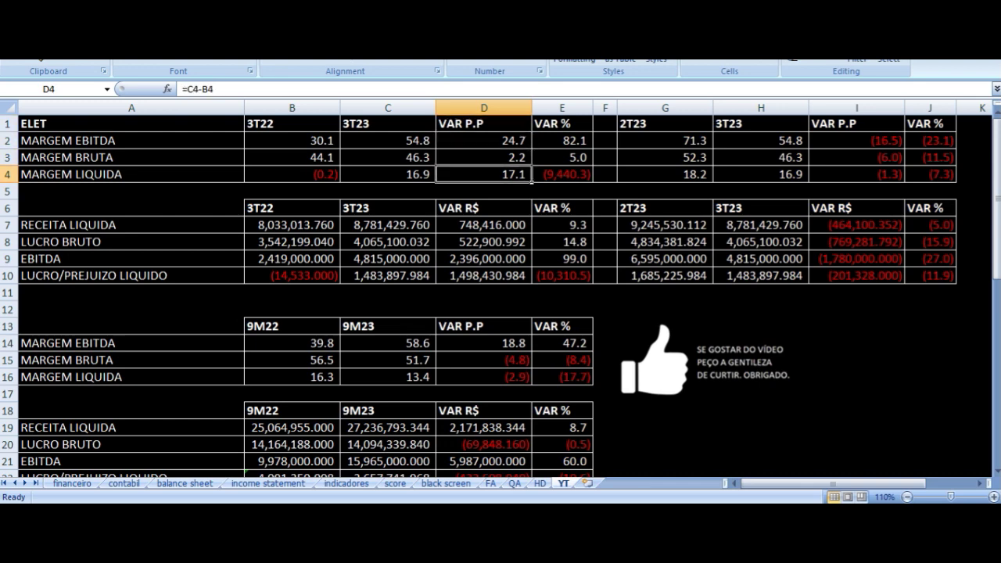
- Compare the net revenue (RECEITA LIQUIDA) of 3T22 and 3T23, with its R$ and percentage variations
key("Down")
key("Down")
key("Down")
key("Left")
key("Left")
key("Left")
key("Right")
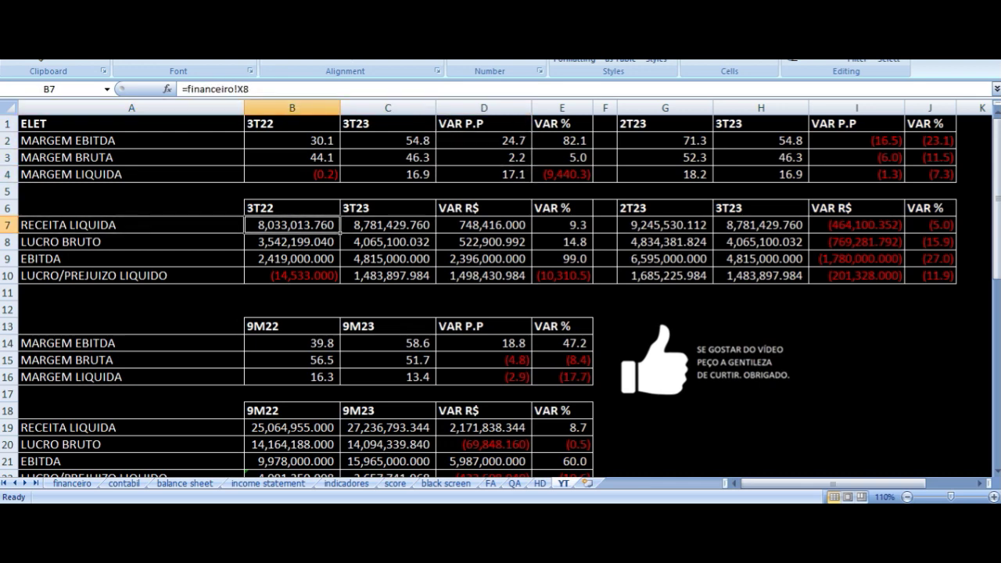
key("Right")
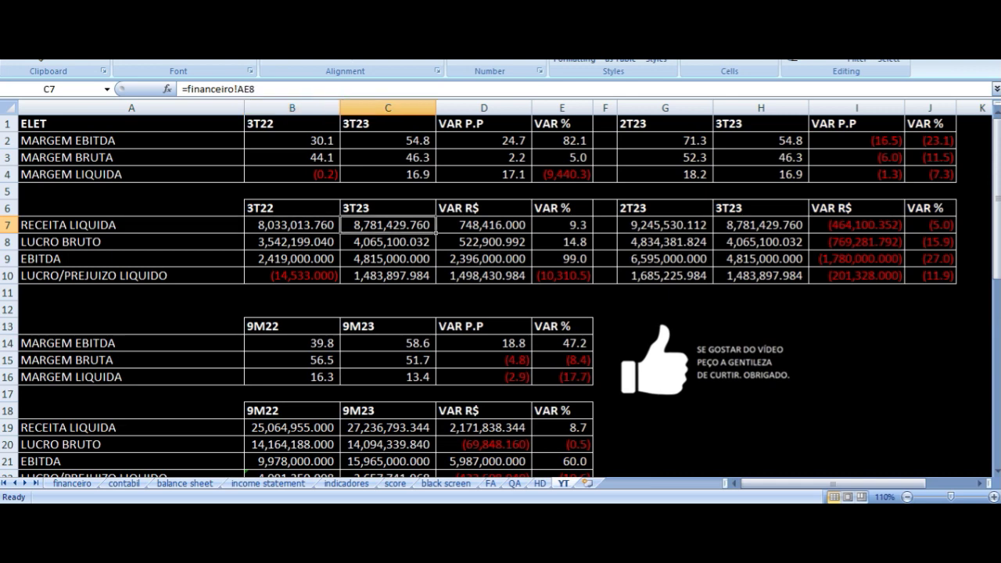
key("Right")
key("Right")
- Compare the gross profit (LUCRO BRUTO) of 3T22 and 3T23, with its R$ and percentage variations
key("Down")
key("Left")
key("Left")
key("Left")
key("Left")
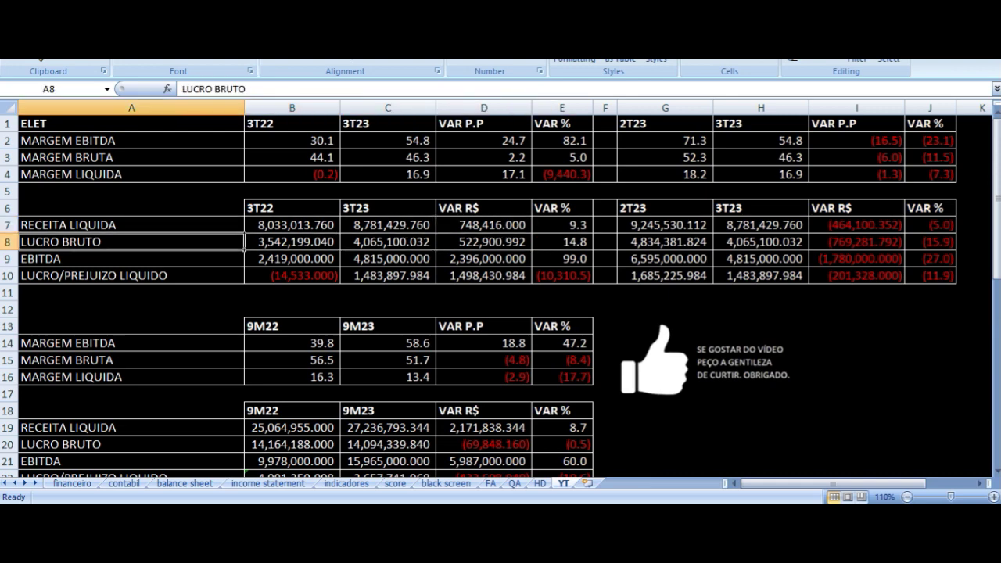
key("Right")
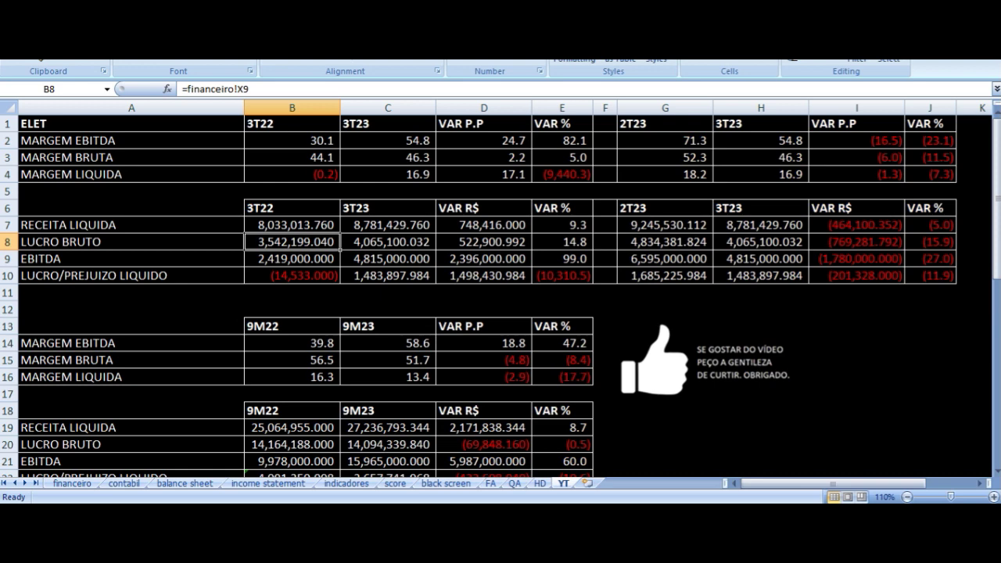
key("Right")
key("Right")
key("Right")
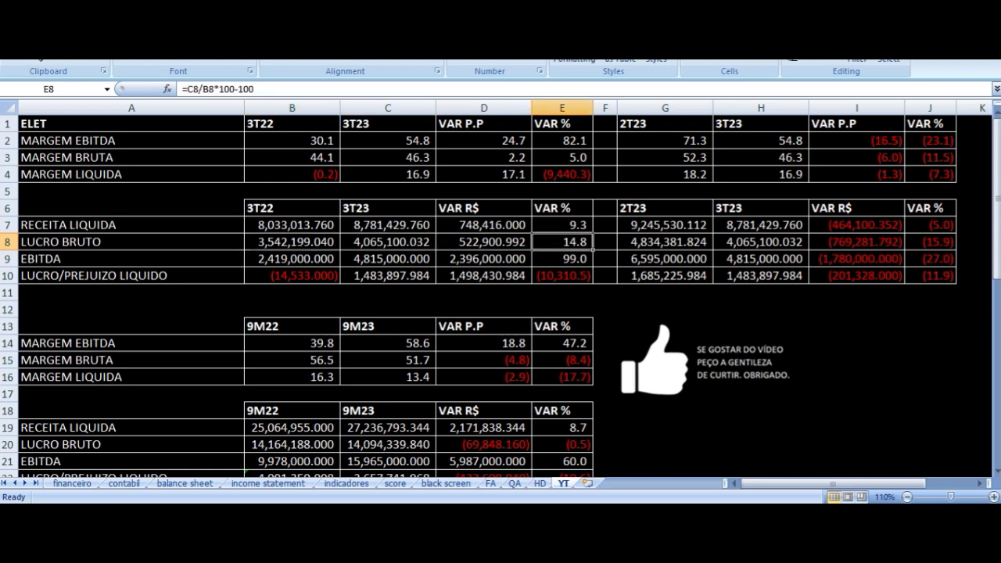
- Compare the EBITDA amounts of 3T22 and 3T23, with their R$ and percentage variations
key("Down")
key("Left")
key("Left")
key("Left")
key("Left")
key("Right")
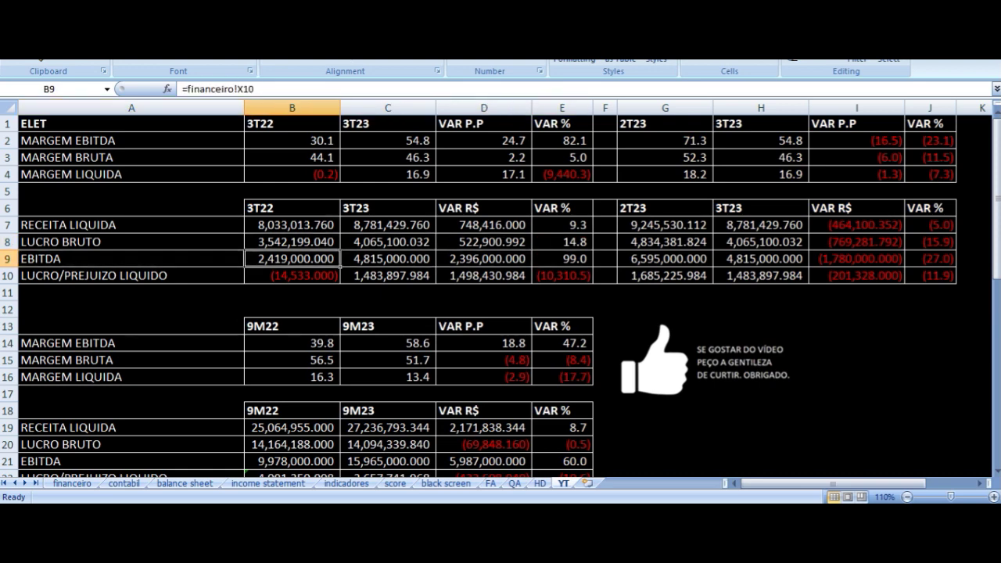
key("Right")
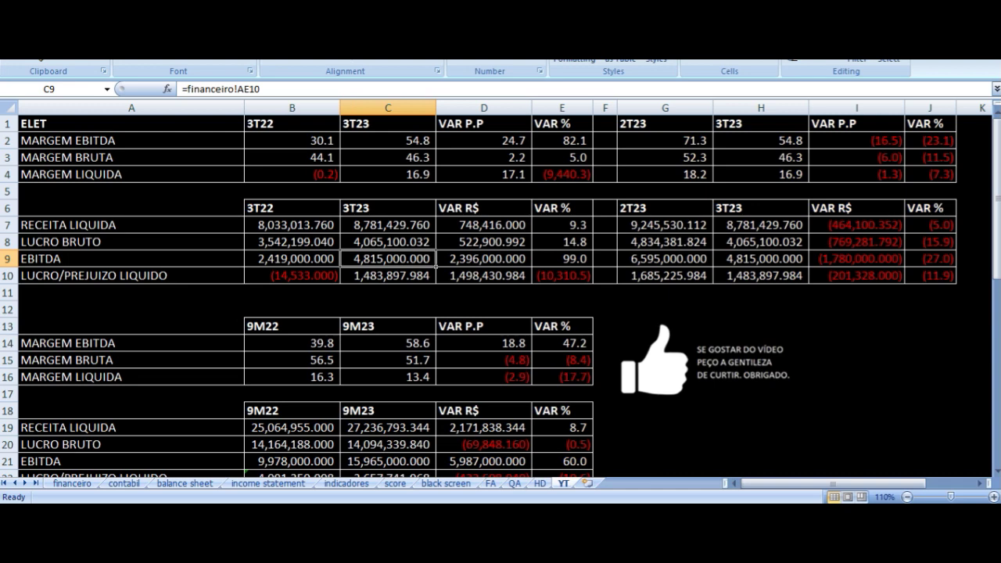
key("Right")
key("Right")
key("Left")
key("Left")
key("Right")
key("Left")
key("Left")
key("Left")
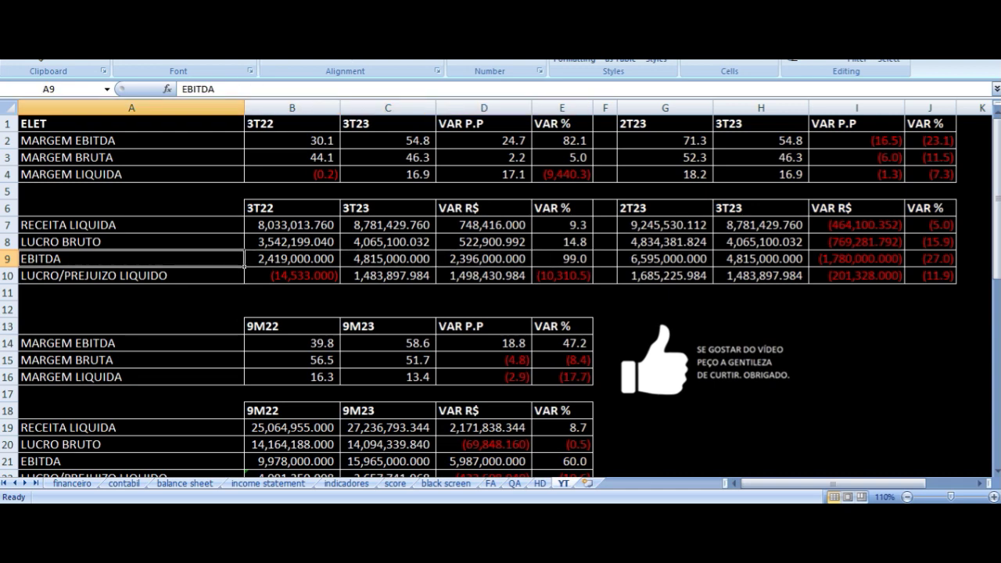
- Compare the net profit or loss (LUCRO/PREJUIZO LIQUIDO) of 3T22 and 3T23 and its R$ variation
key("Down")
key("Right")
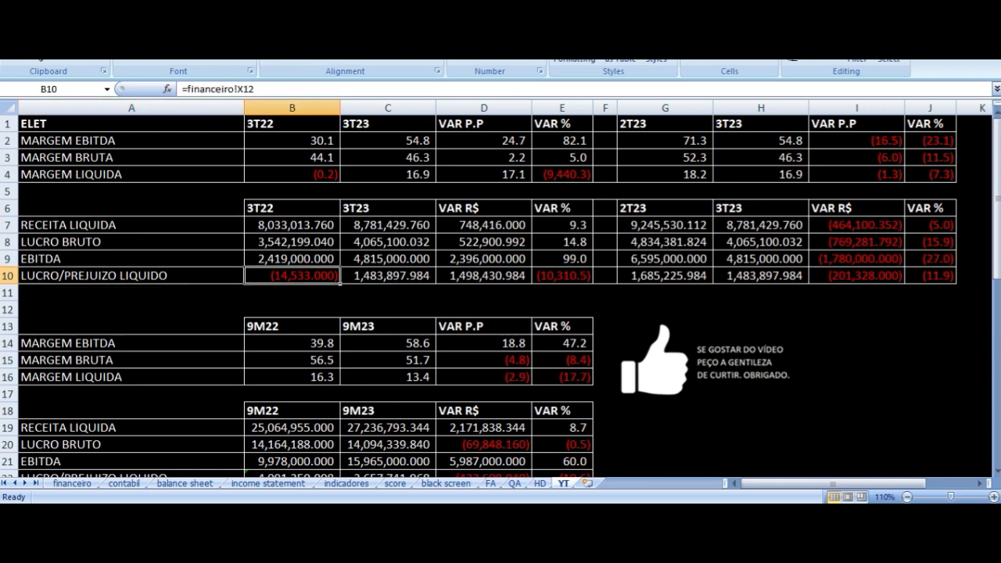
key("Right")
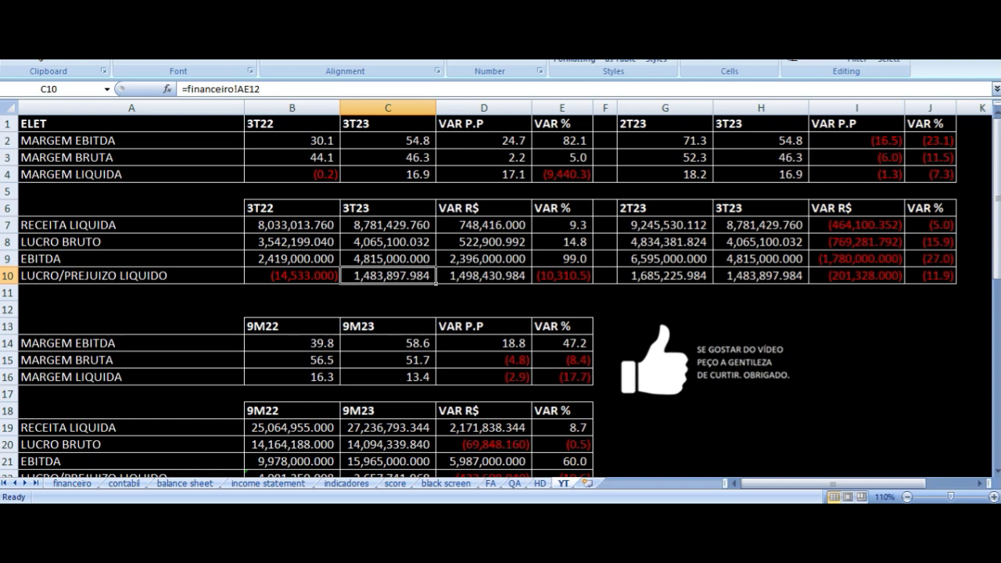
key("Right")
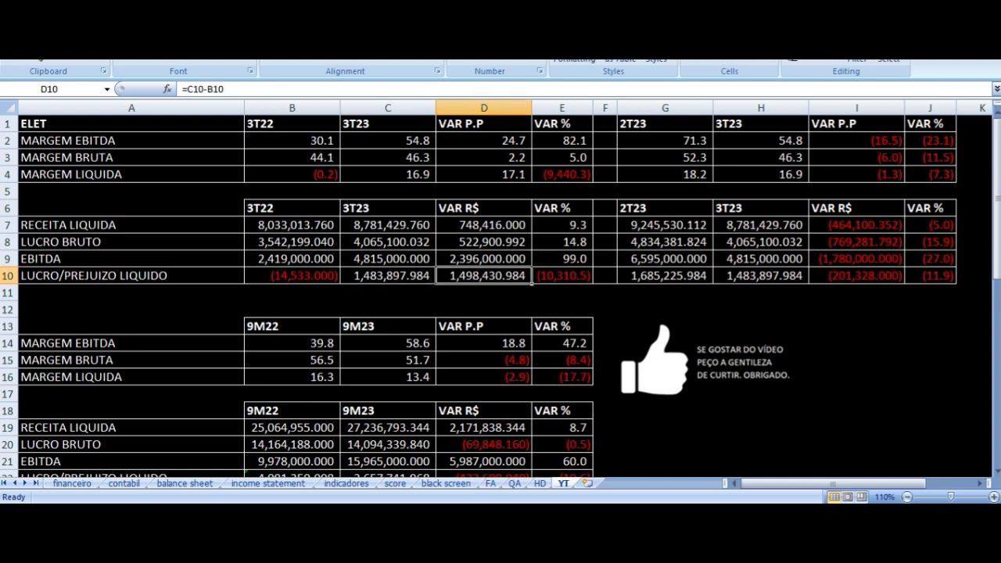
- Recheck the 3T22 to 3T23 absolute variation column from net profit up to gross margin
key("Up")
key("Up")
key("Up")
key("Up")
key("Up")
key("Up")
key("Up")
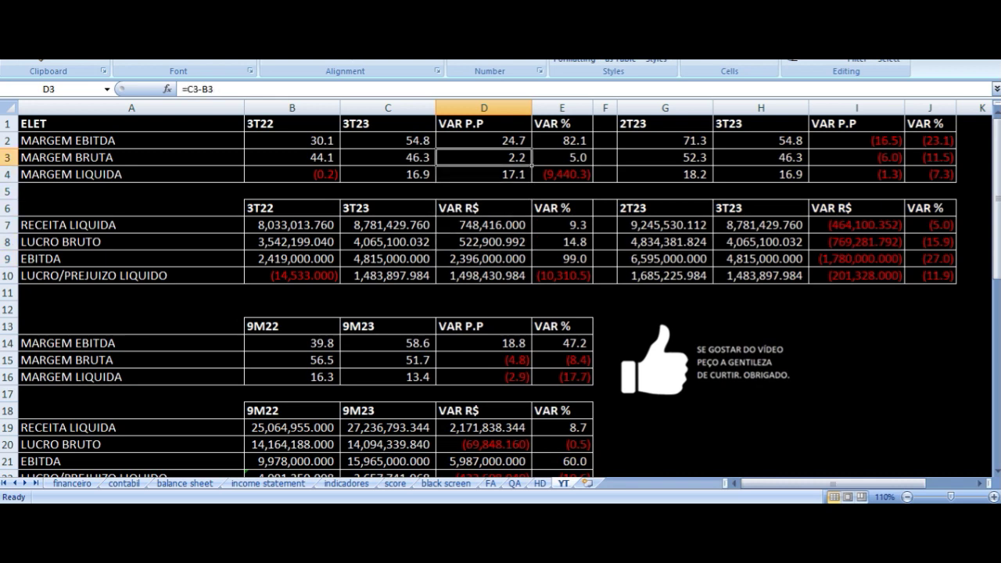
- Review the MARGEM EBITDA row from 3T22 through its 3T23 variations and on to the 2T23 margin
key("Up")
key("Left")
key("Left")
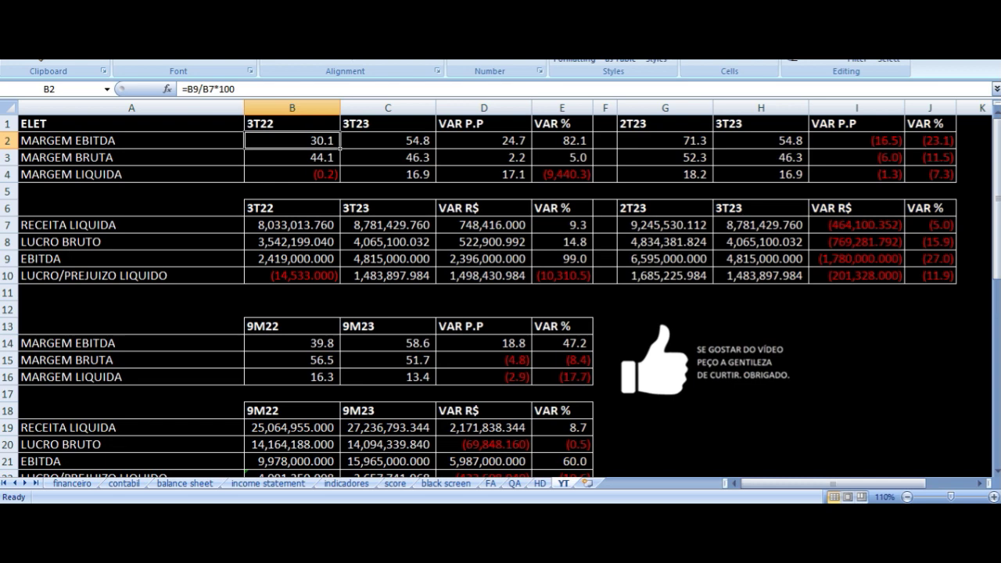
key("Right")
key("Right")
key("Right")
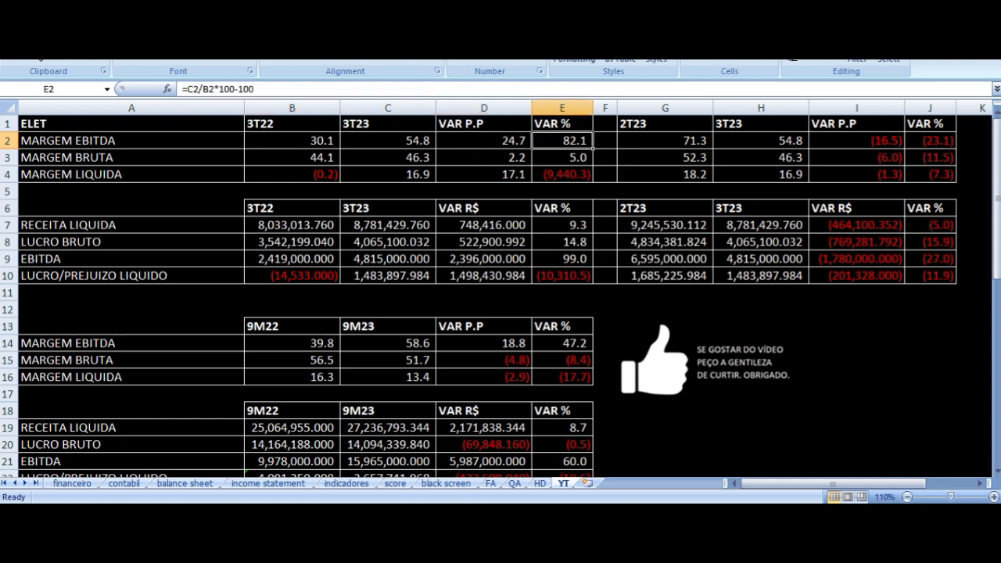
key("Right")
key("Right")
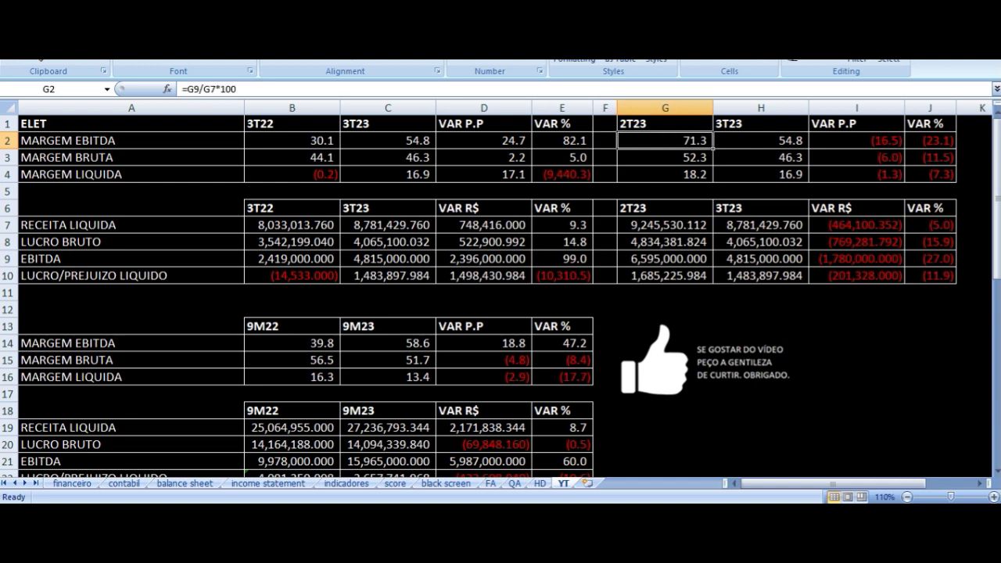
- Compare the MARGEM EBITDA of 2T23 and 3T23 and its percentage-point variation
key("Up")
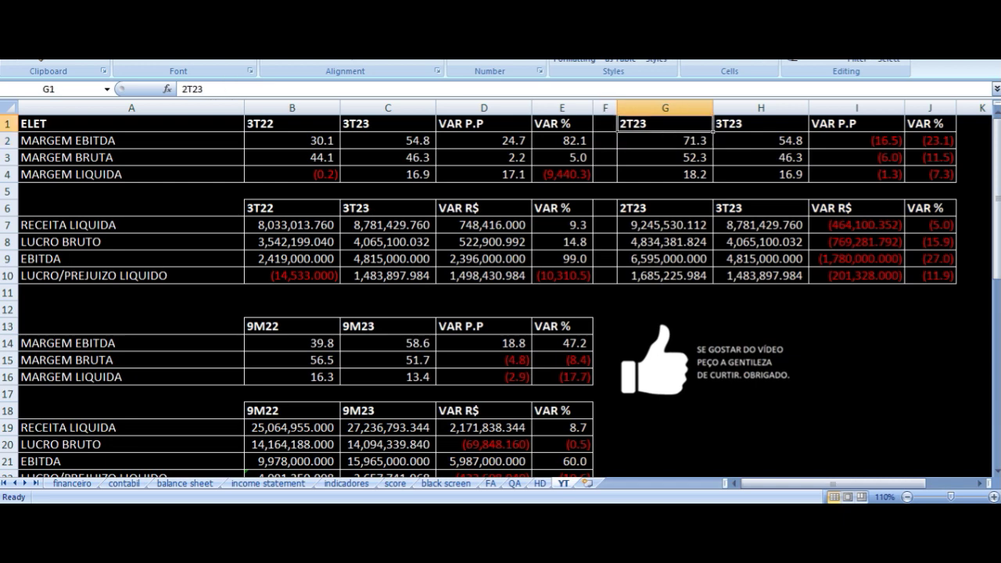
key("Right")
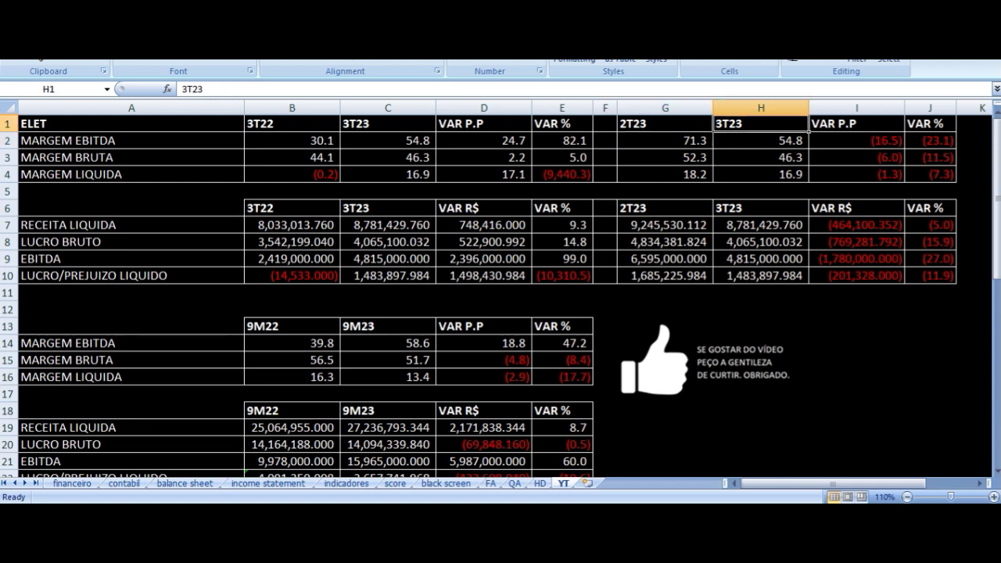
left_click(665, 140)
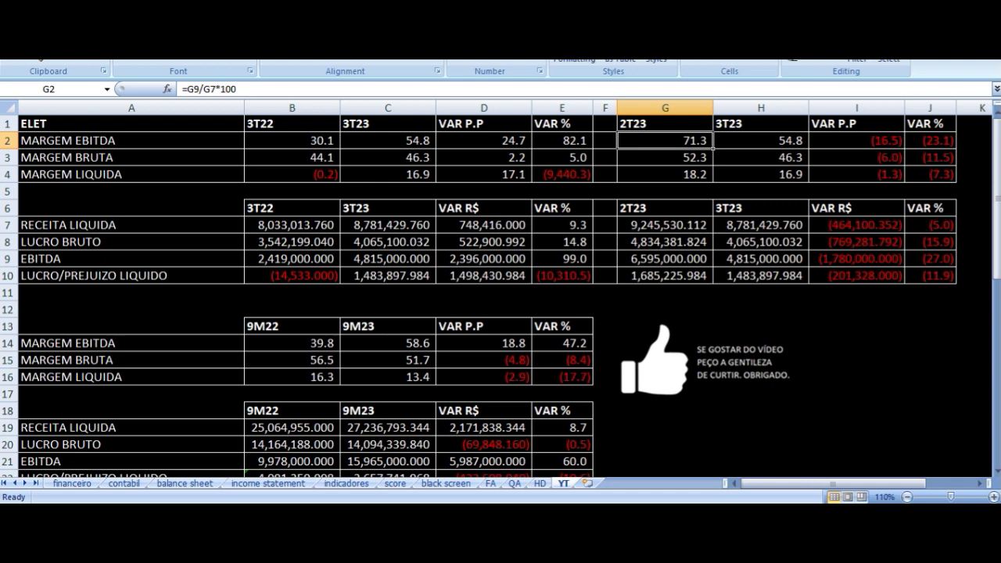
key("Right")
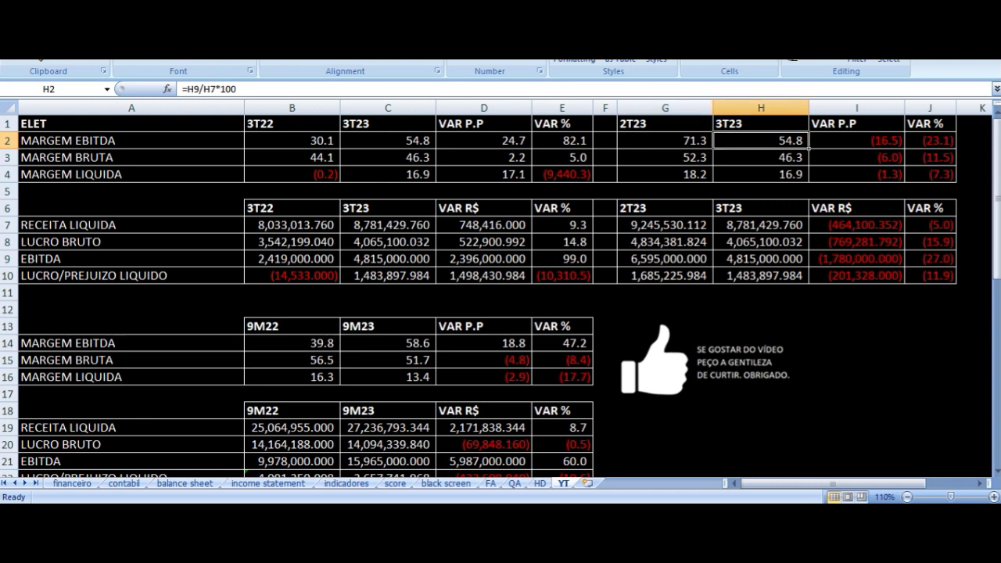
key("Right")
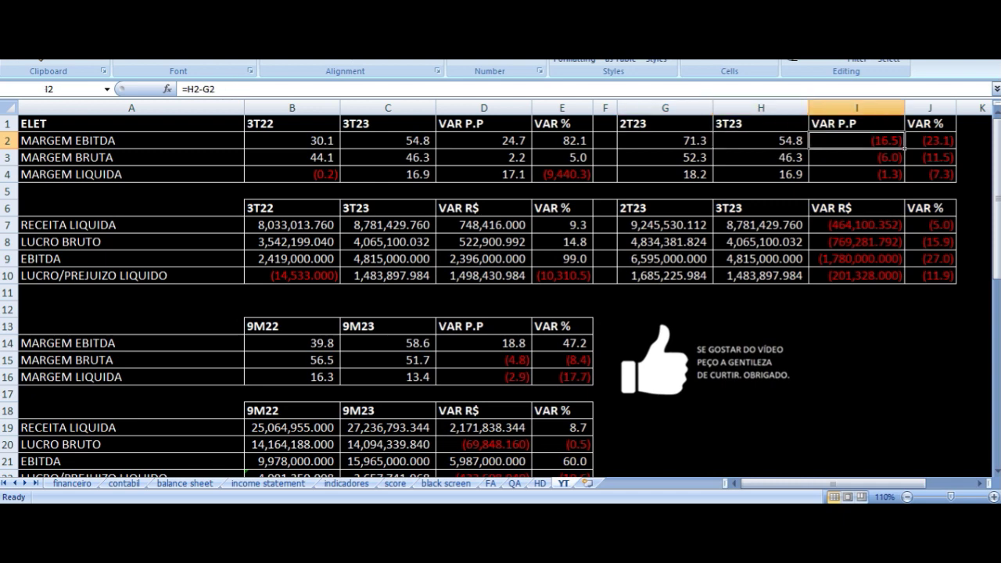
- Compare the MARGEM BRUTA of 2T23 and 3T23 and its percentage-point variation
key("Down")
key("Left")
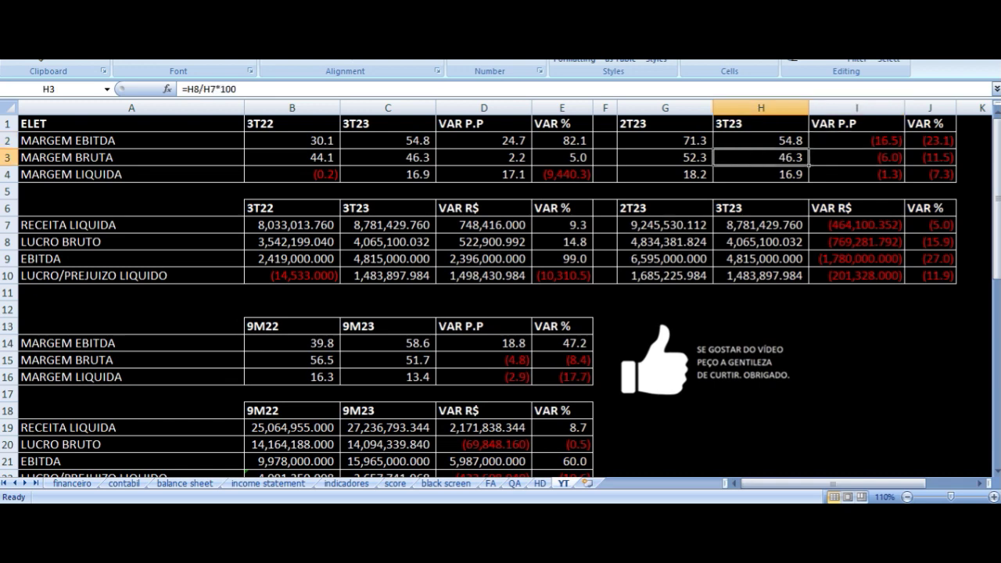
key("Left")
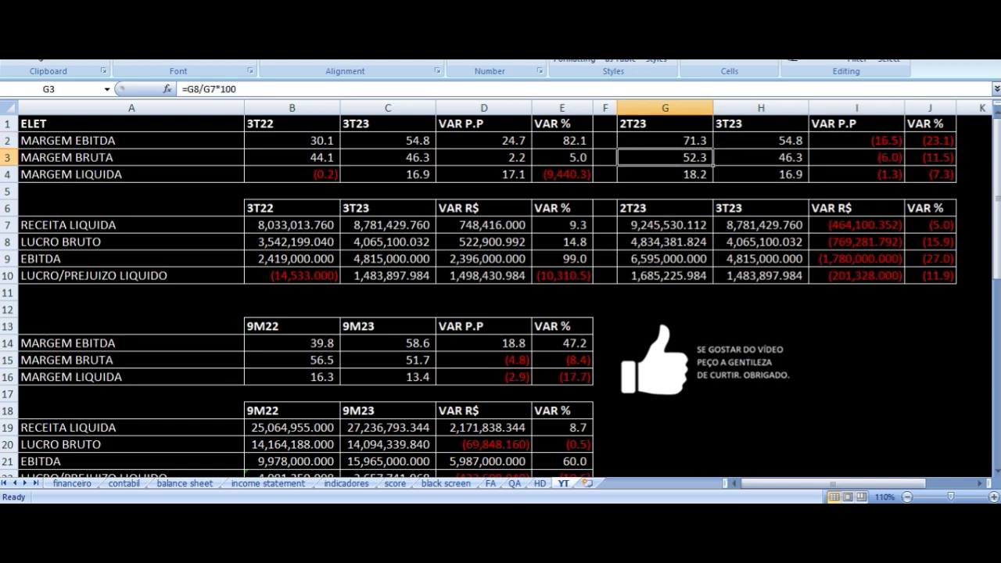
key("Right")
key("Right")
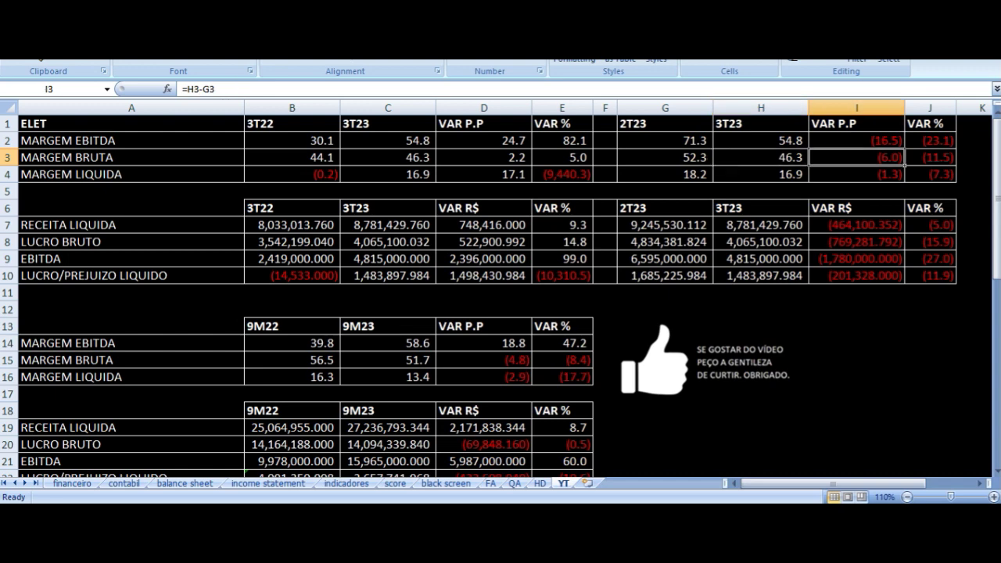
- Compare the MARGEM LIQUIDA of 2T23 and 3T23 and its percentage-point variation
key("Down")
key("Left")
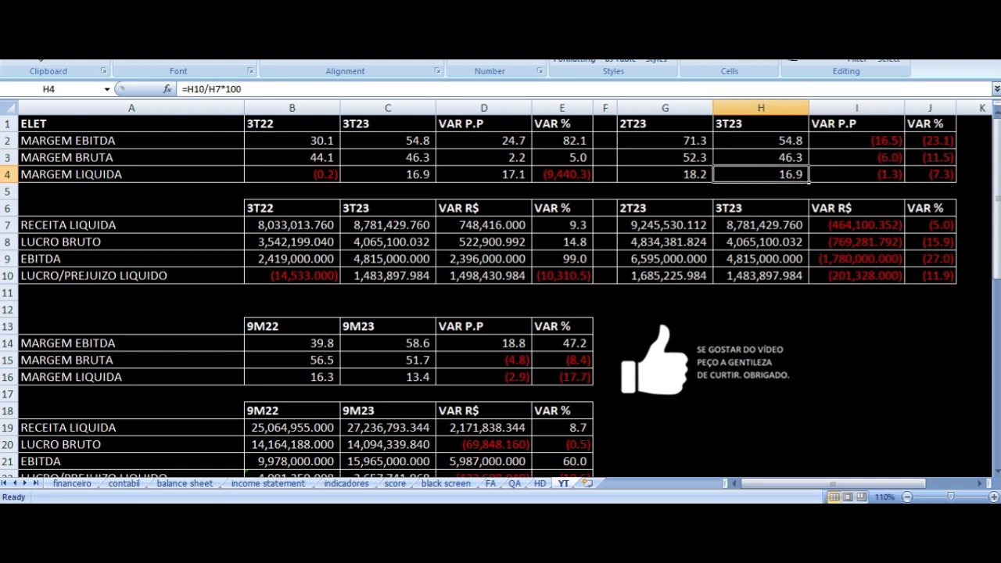
key("Left")
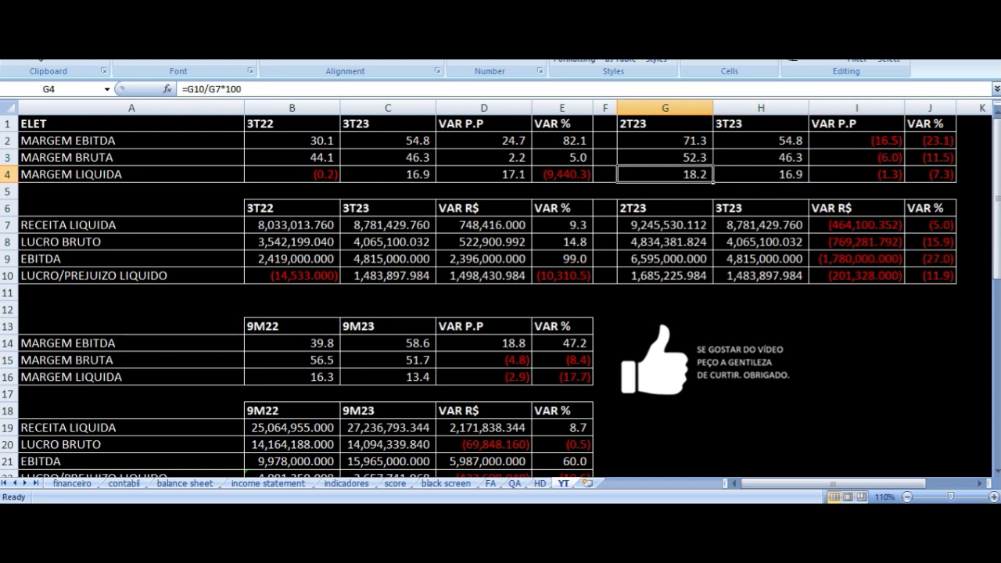
key("Right")
key("Right")
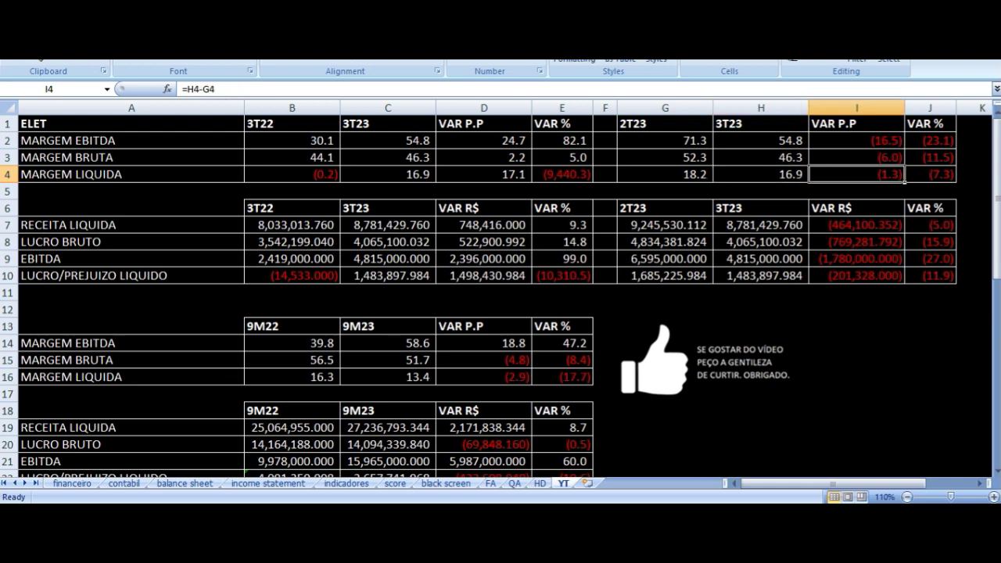
- Recheck the 2T23 to 3T23 absolute variation column from the margins down to EBITDA
key("Up")
key("Up")
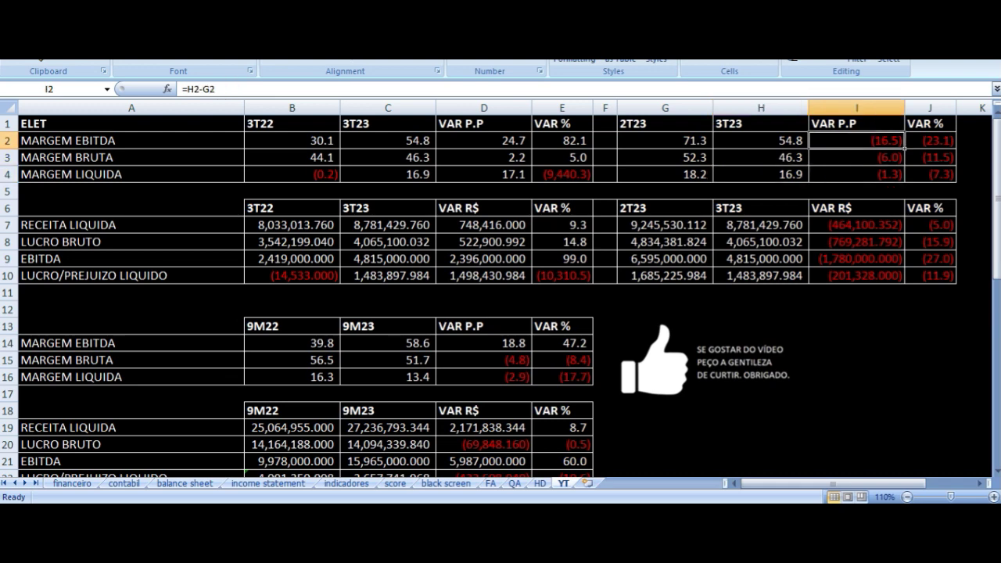
key("Left")
key("Left")
key("Down")
key("Right")
key("Right")
key("Down")
key("Down")
key("Down")
key("Down")
key("Down")
key("Down")
key("Down")
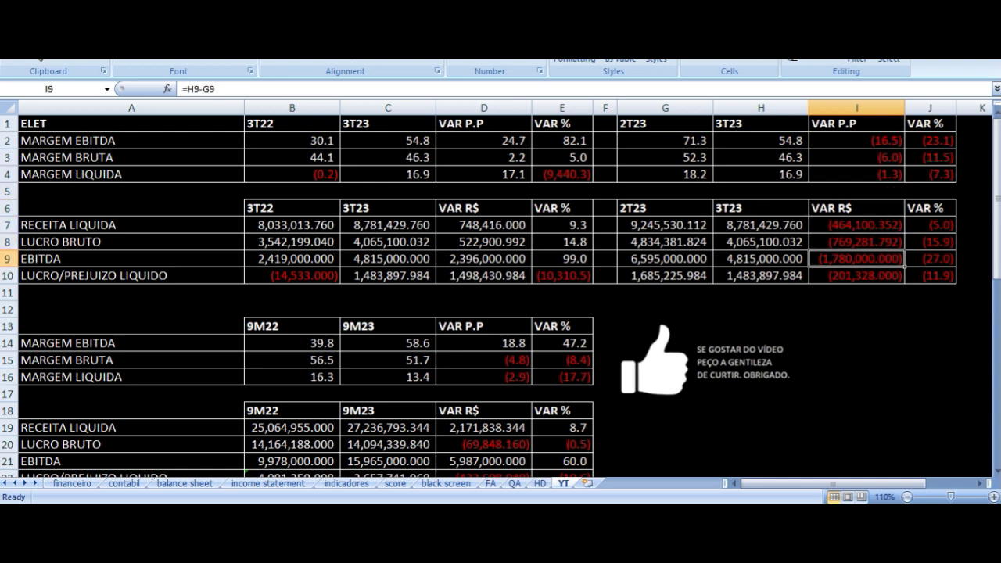
- Compare the RECEITA LIQUIDA of 2T23 and 3T23, with its R$ and percentage variations
key("Up")
key("Up")
key("Up")
key("Left")
key("Left")
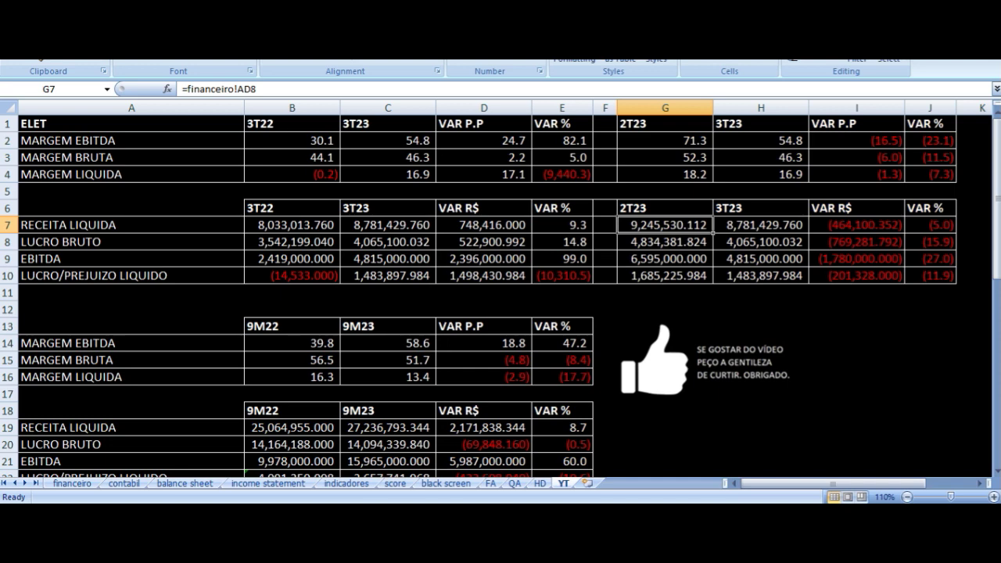
key("Right")
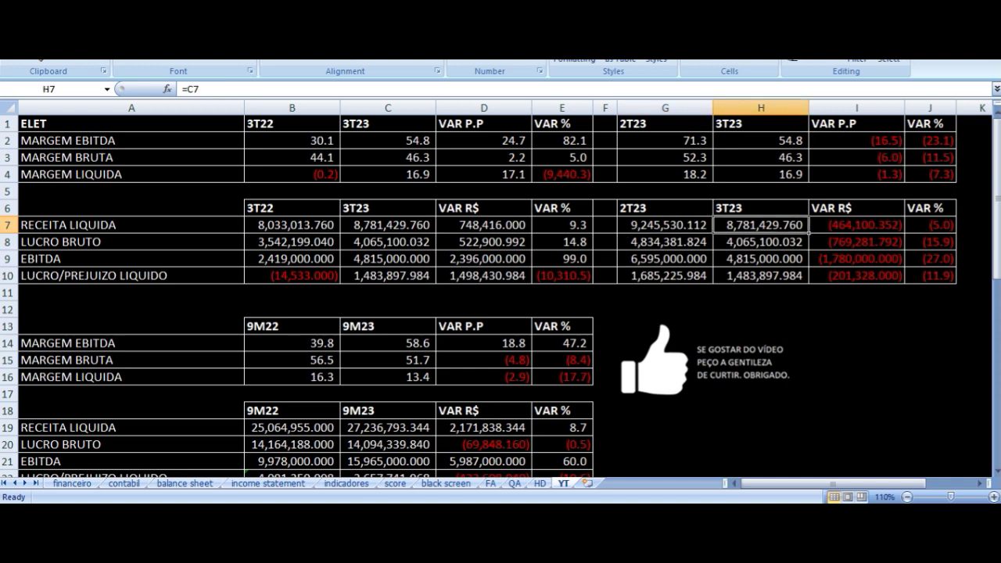
key("Right")
key("Right")
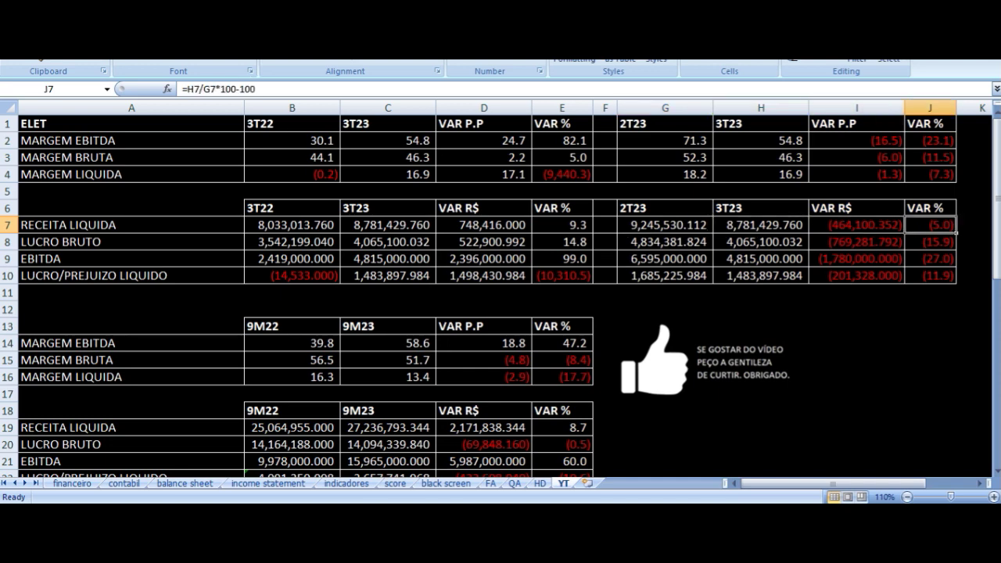
- Compare the LUCRO BRUTO of 2T23 and 3T23, with its R$ and percentage variations
key("Down")
key("Left")
key("Left")
key("Left")
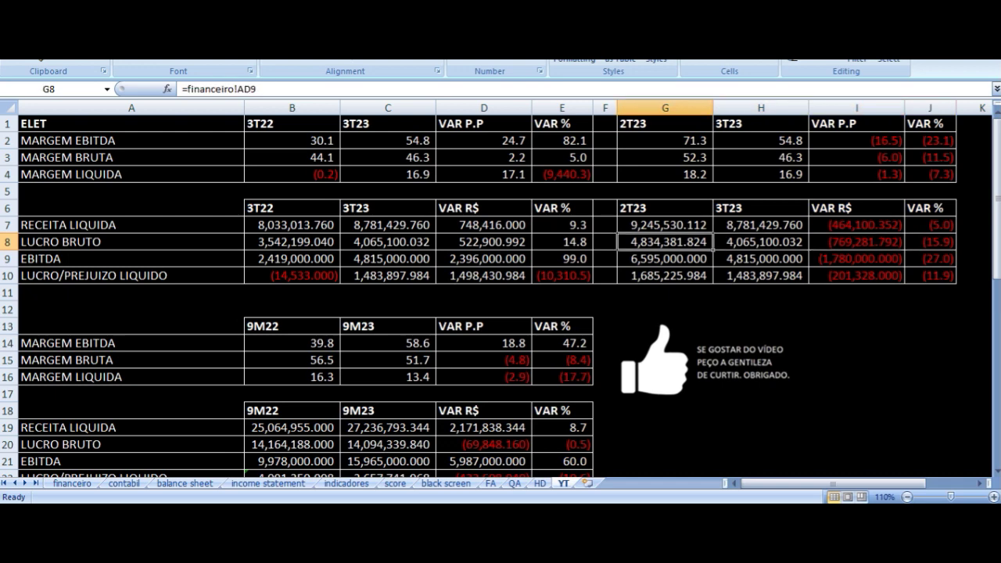
key("Right")
key("Right")
key("Right")
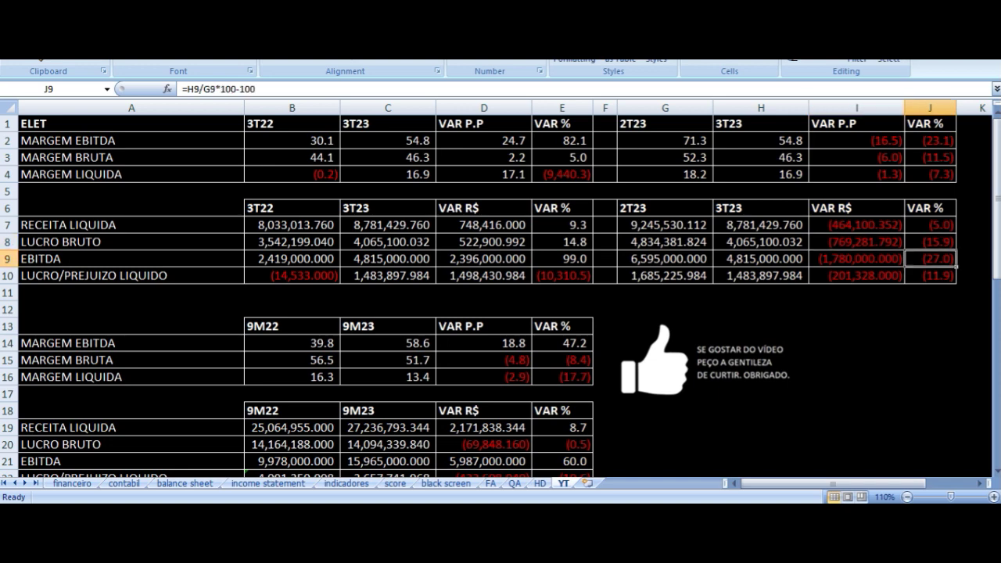
- Compare the EBITDA amounts of 2T23 and 3T23, with their R$ and percentage variations
key("Down")
key("Left")
key("Left")
key("Left")
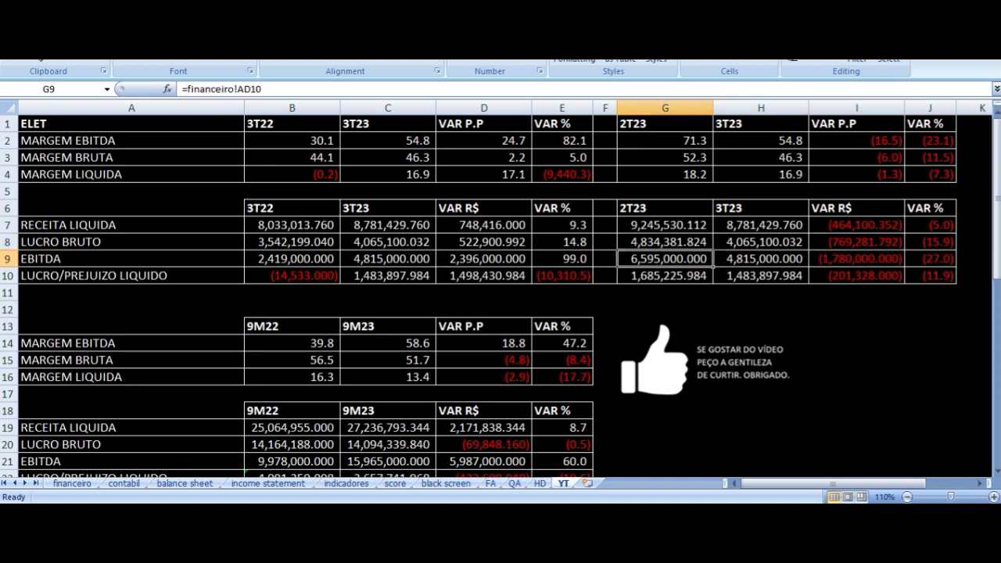
key("Right")
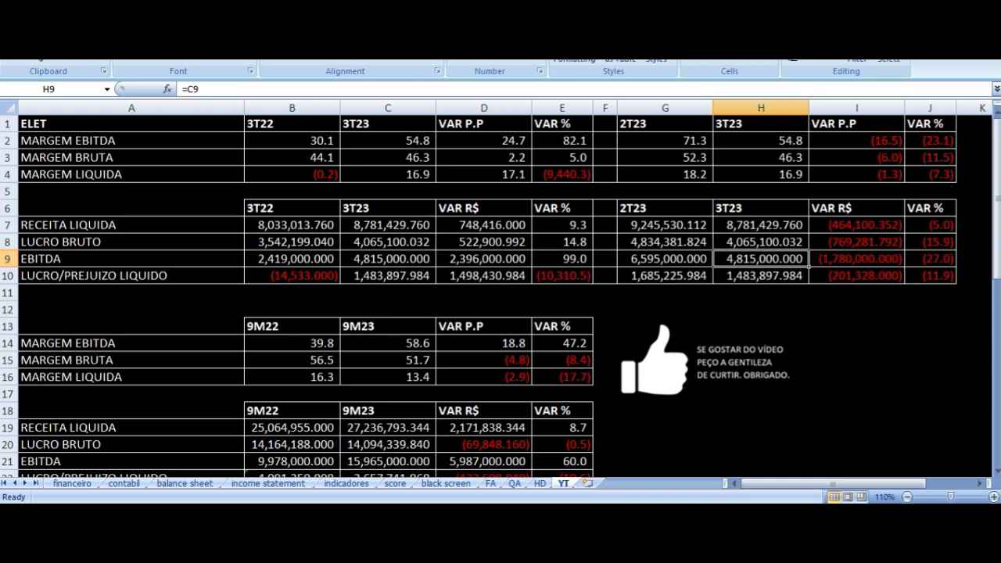
key("Right")
key("Right")
- Compare the LUCRO/PREJUIZO LIQUIDO of 2T23 and 3T23, with its R$ and percentage variations
left_click(665, 275)
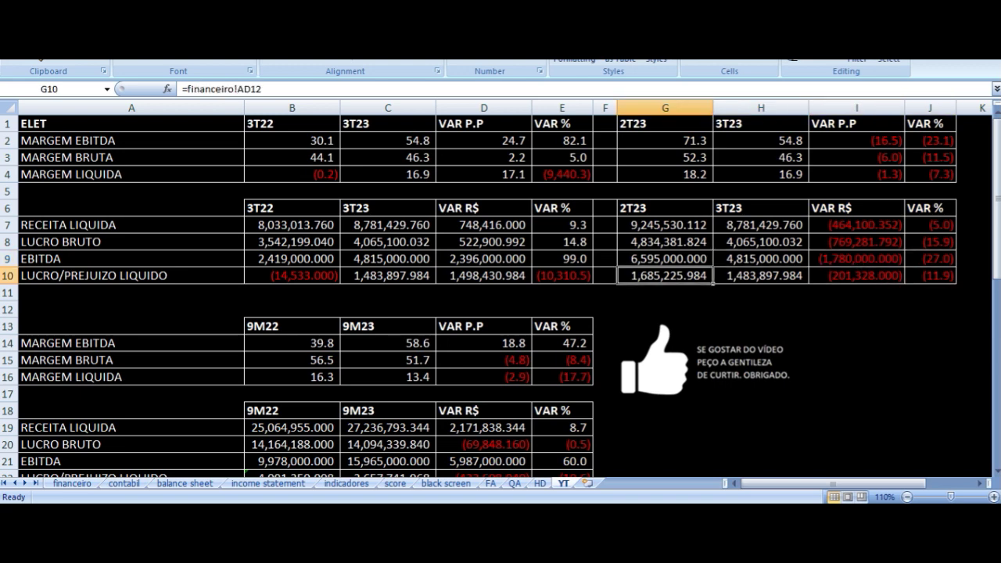
key("Right")
key("Right")
key("Right")
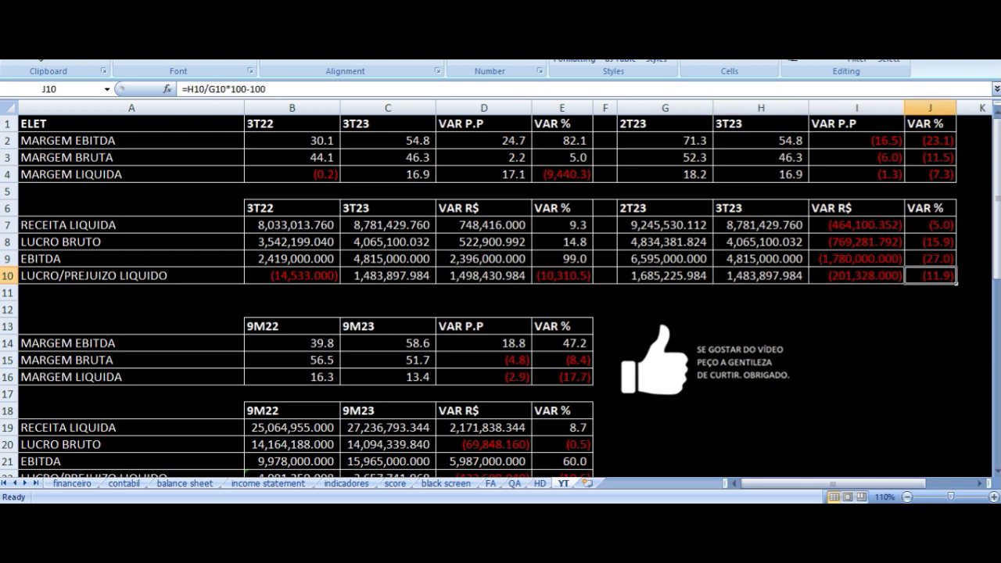
- Select the 3T22 to 3T23 comparison block B1:E9, followed by the 2T23 to 3T23 block G1:J10, to contrast them
left_click_drag(304, 122, 562, 258)
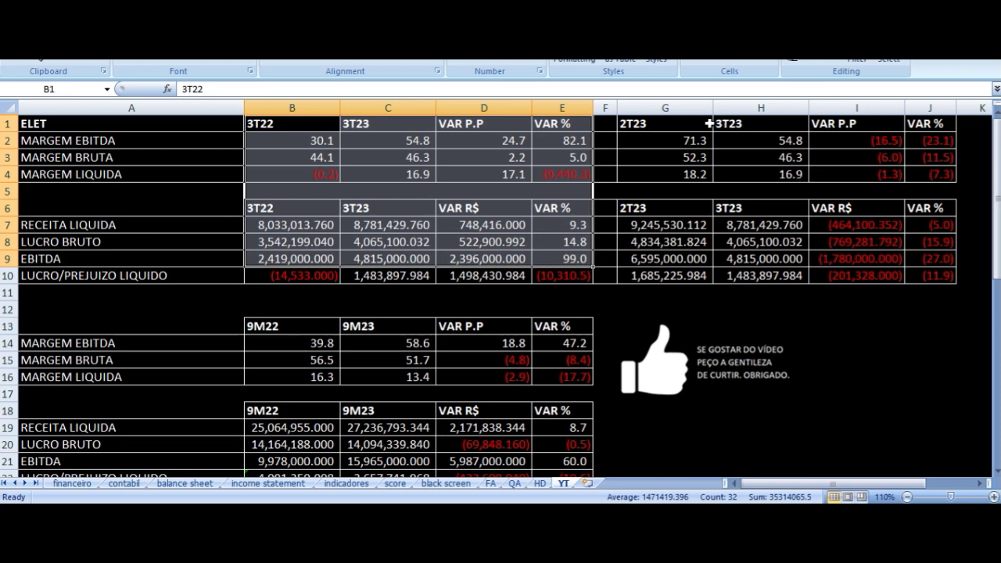
left_click(706, 124)
left_click_drag(717, 167, 926, 285)
- Compare the MARGEM EBITDA of 9M22 and 9M23 and its percentage-point variation
scroll(498, 338, "down", 2)
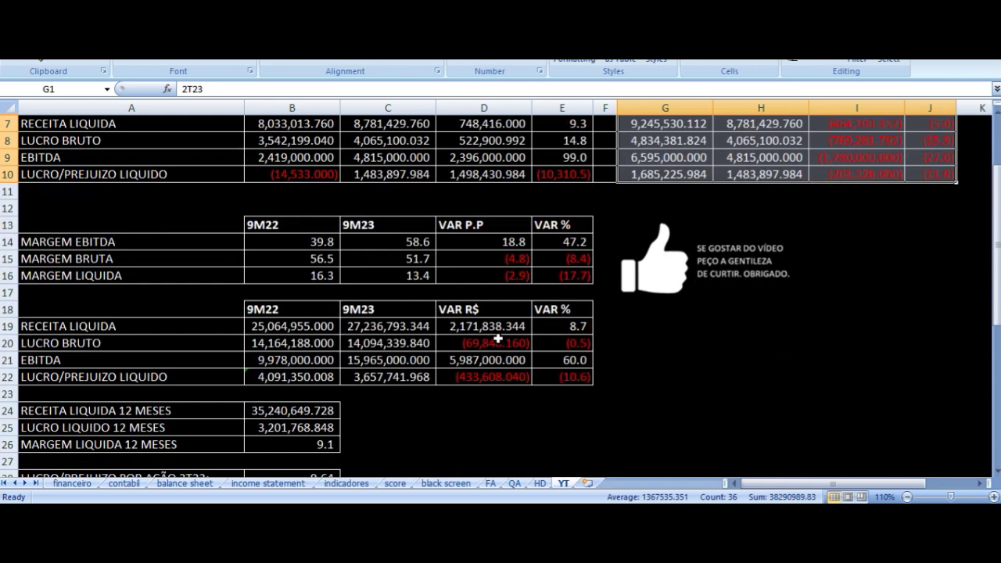
scroll(498, 338, "down", 2)
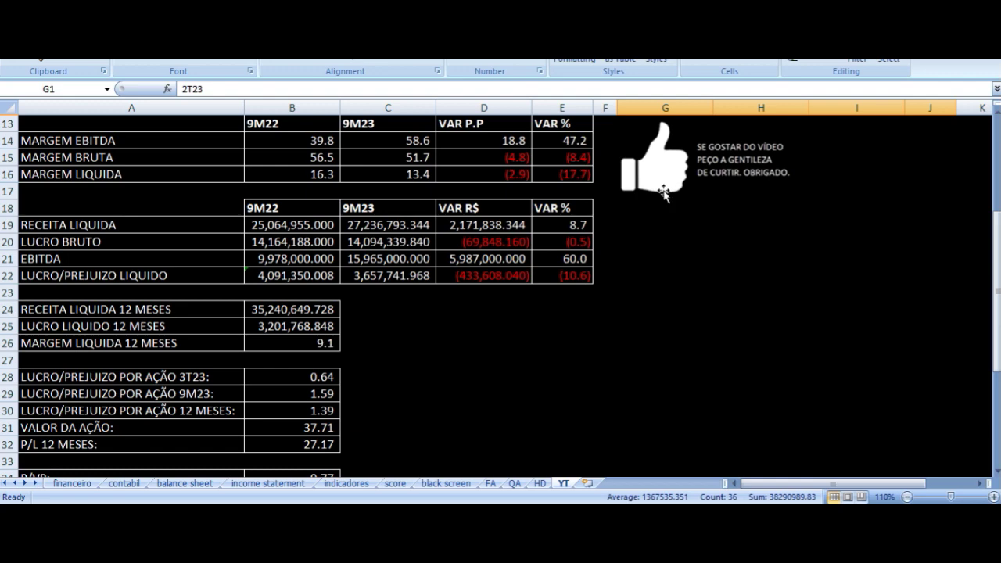
left_click(166, 142)
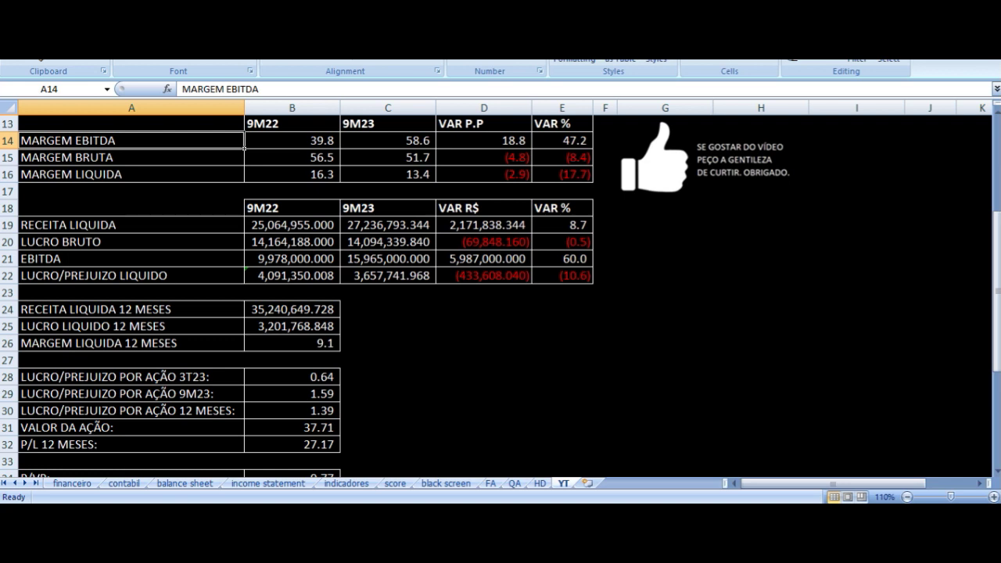
left_click(292, 146)
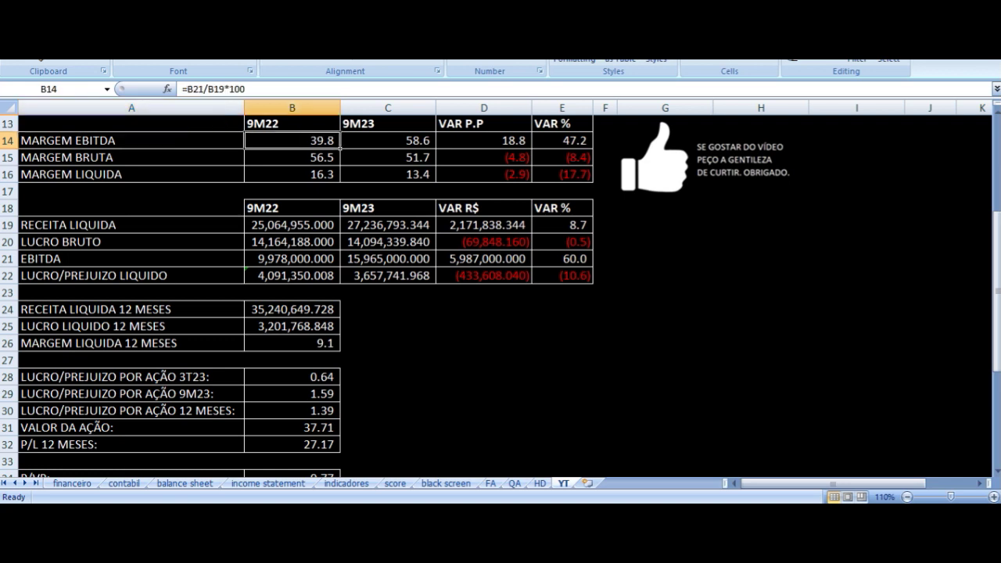
left_click(434, 144)
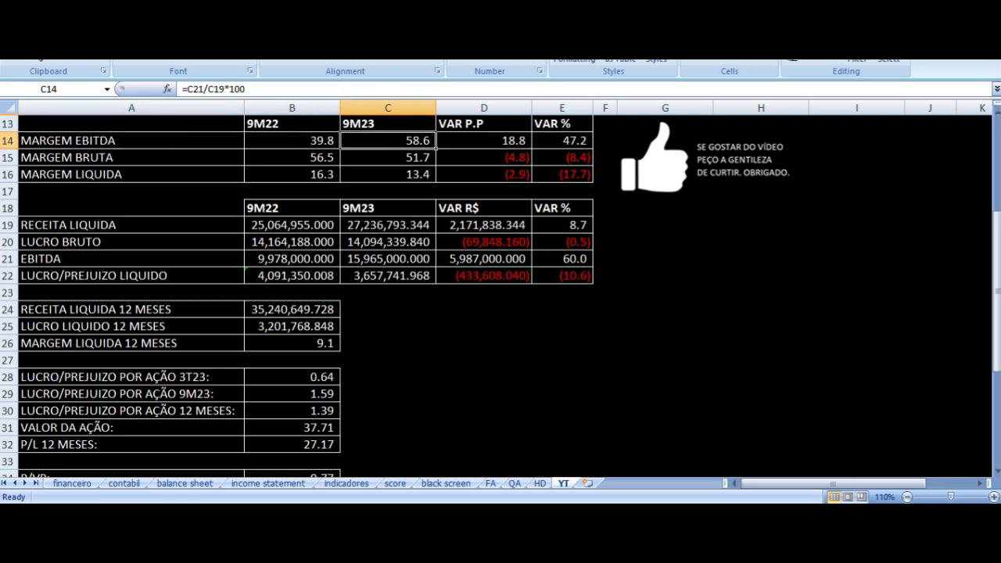
key("Right")
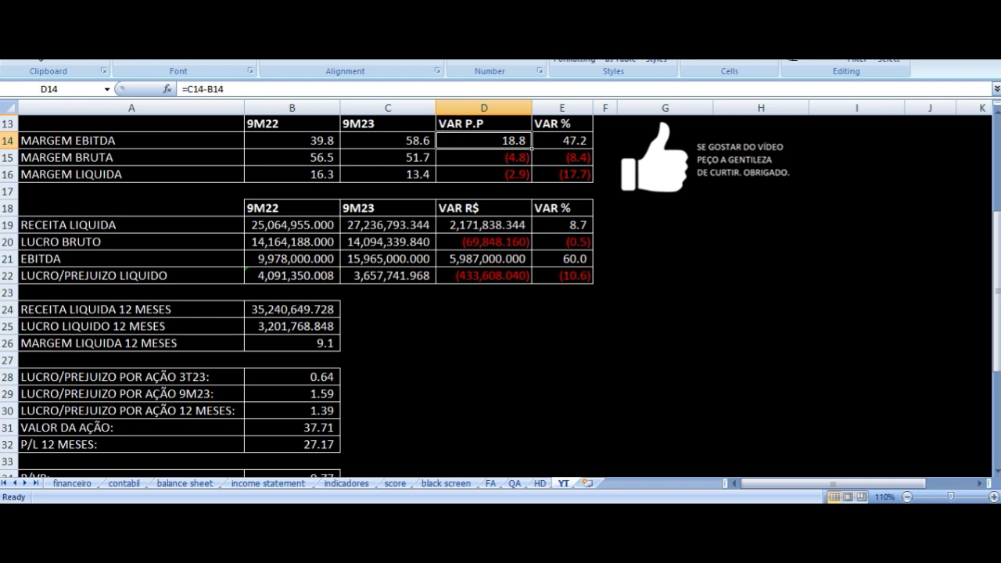
- Compare the MARGEM BRUTA of 9M22 and 9M23 and its percentage-point variation
key("Down")
key("Left")
key("Left")
key("Left")
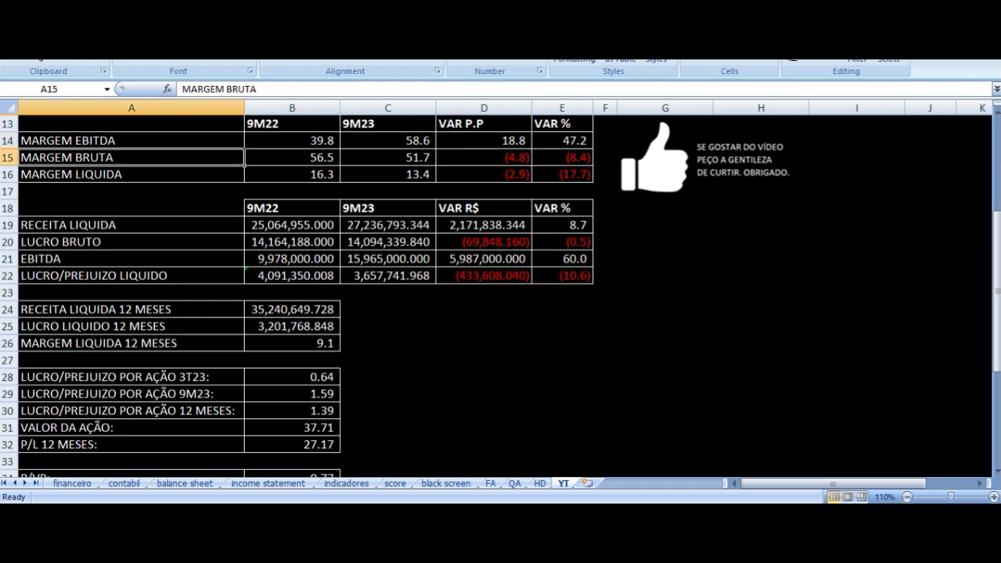
key("Right")
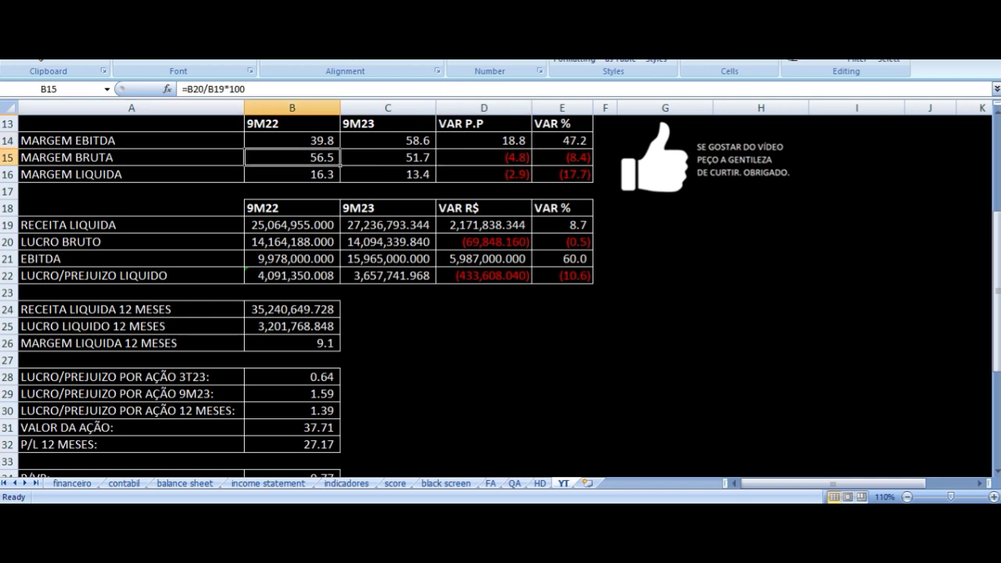
key("Right")
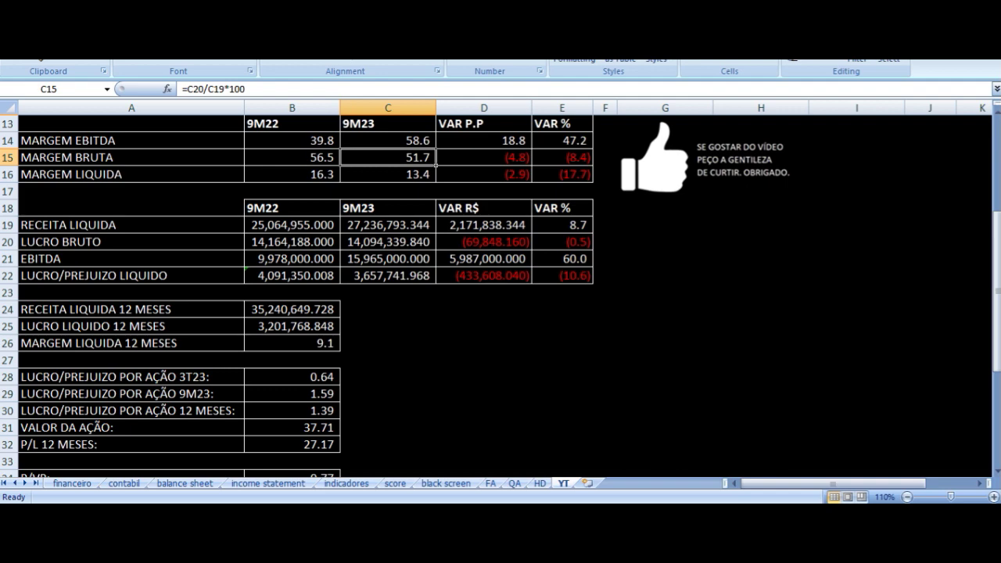
key("Right")
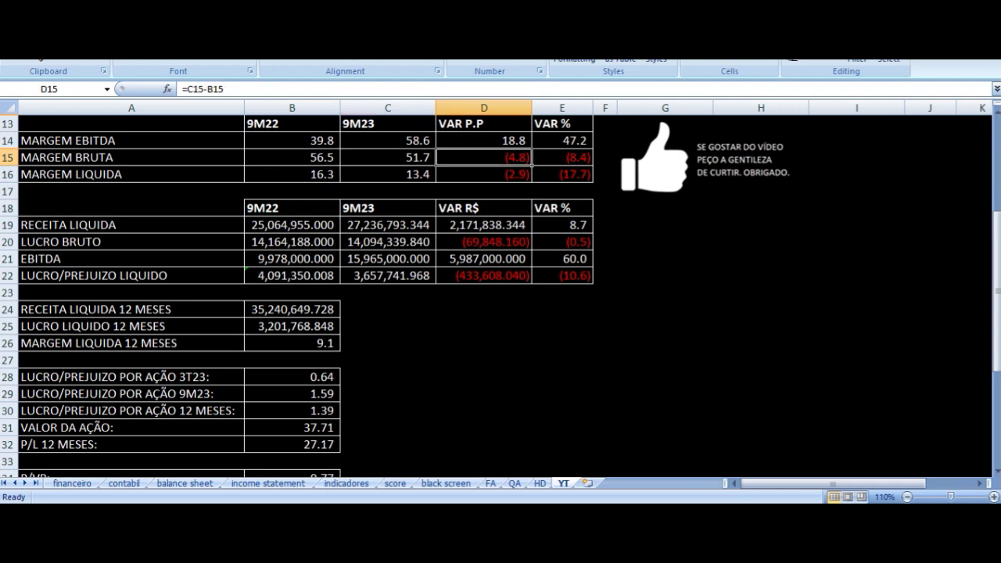
- Compare the MARGEM LIQUIDA of 9M22 and 9M23 and its percentage-point variation
key("Down")
key("Left")
key("Left")
key("Left")
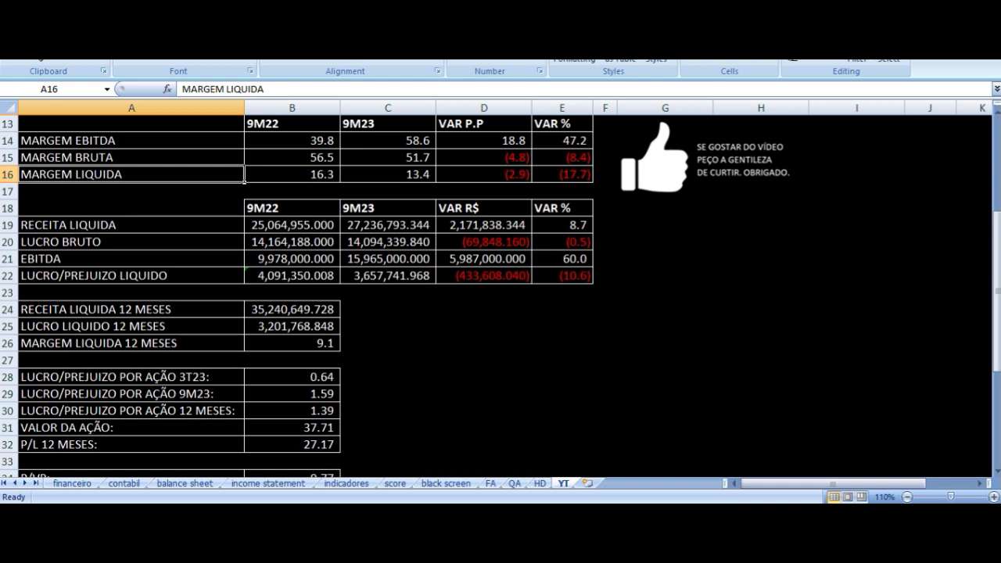
left_click(291, 173)
left_click(388, 174)
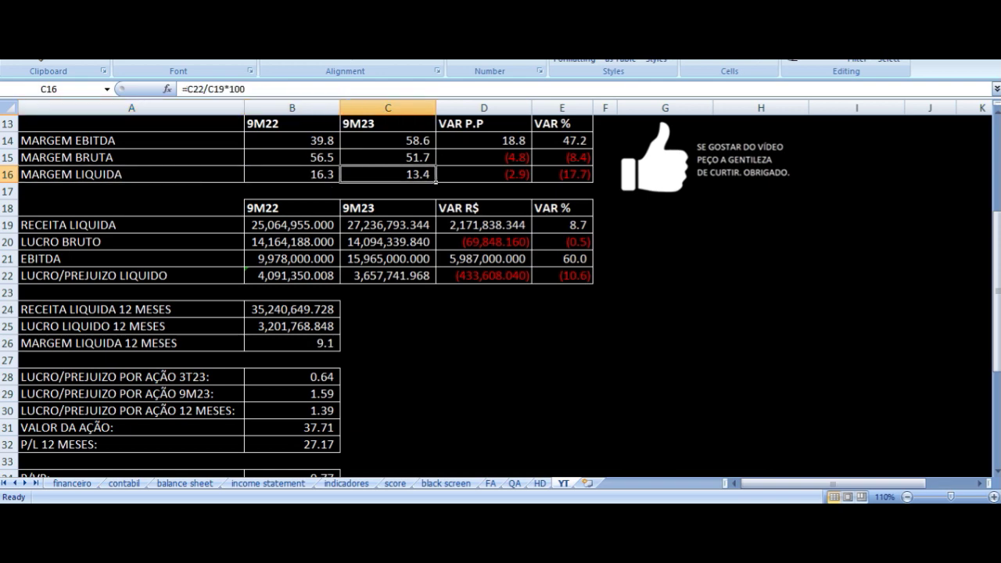
left_click(483, 174)
- Compare the RECEITA LIQUIDA of 9M22 and 9M23, with its R$ and percentage variations
key("Down")
key("Left")
key("Left")
key("Left")
key("Down")
key("Down")
key("Right")
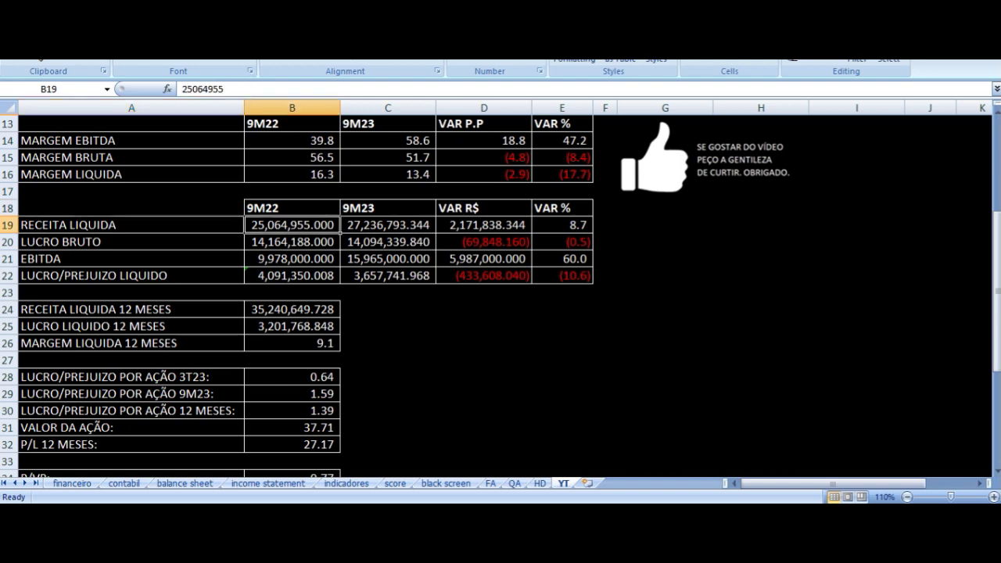
key("Up")
key("Left")
key("Down")
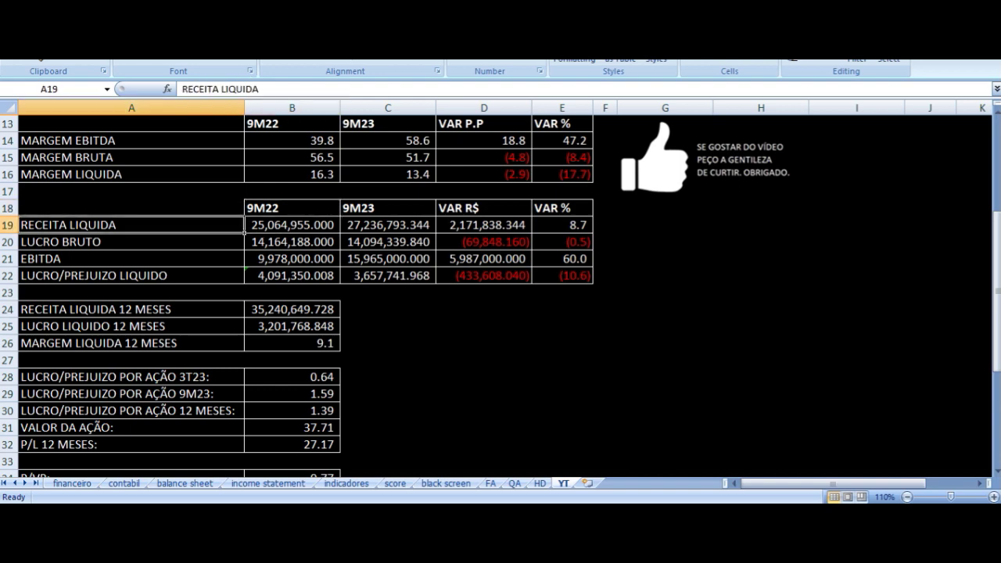
key("Right")
key("Right")
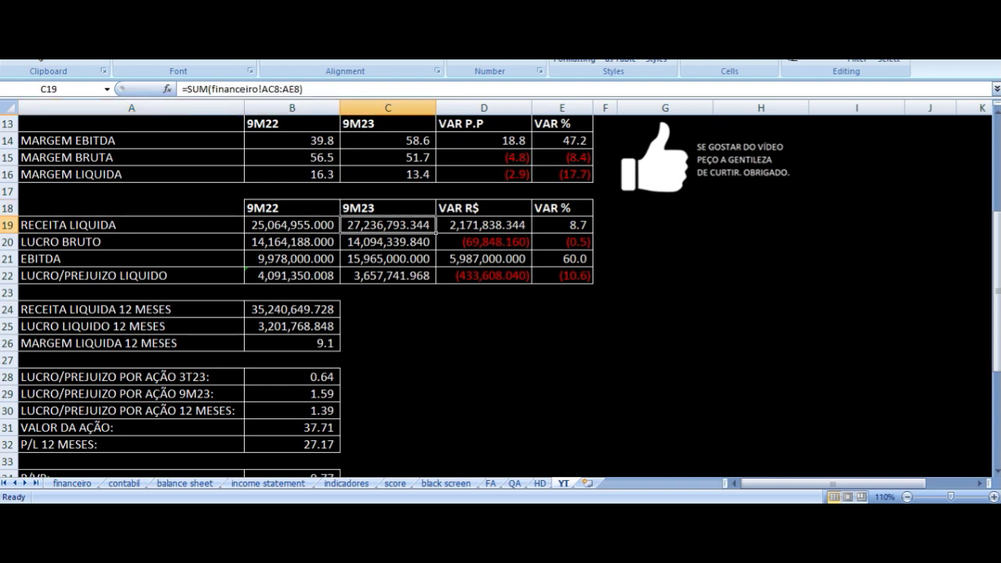
key("Right")
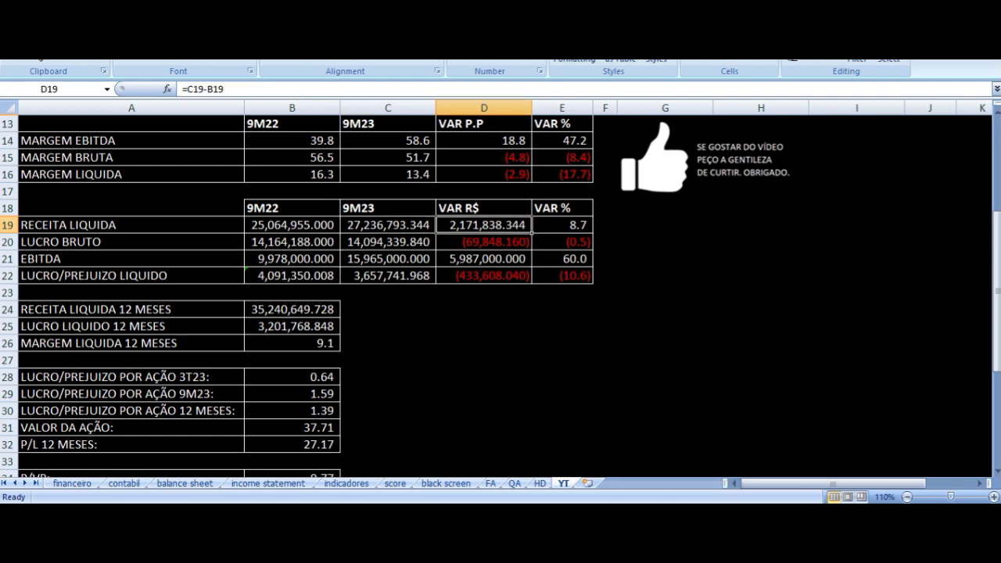
key("Right")
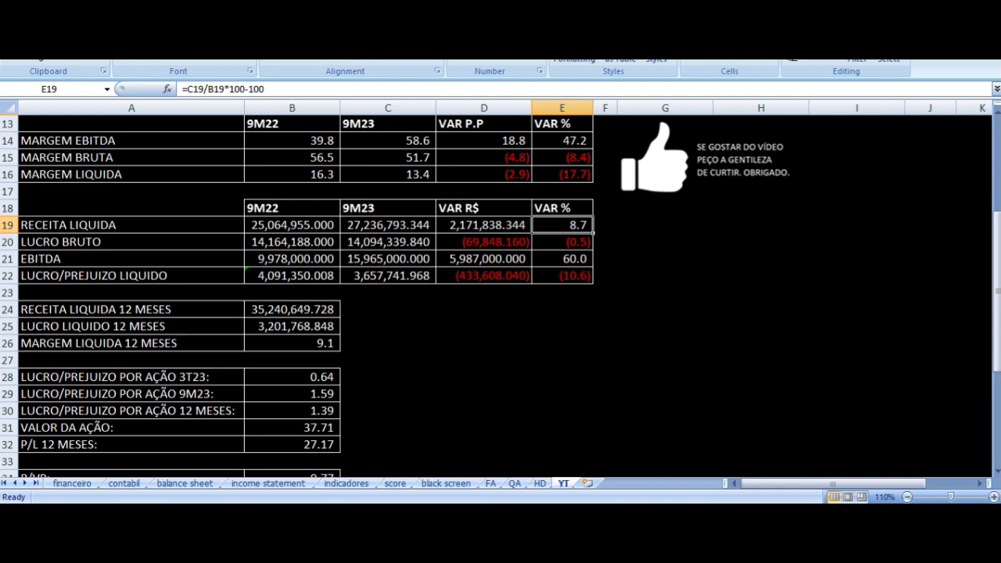
key("Left")
key("Left")
key("Left")
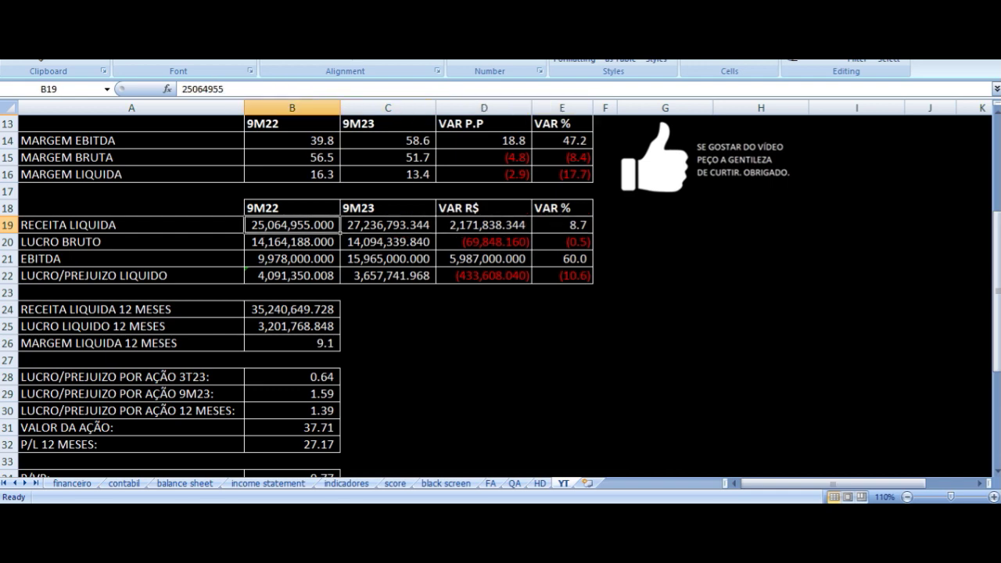
key("Right")
key("Right")
key("Right")
- Compare the LUCRO BRUTO of 9M22 and 9M23, with its R$ and percentage variations
key("Down")
key("Left")
key("Left")
key("Left")
key("Left")
key("Right")
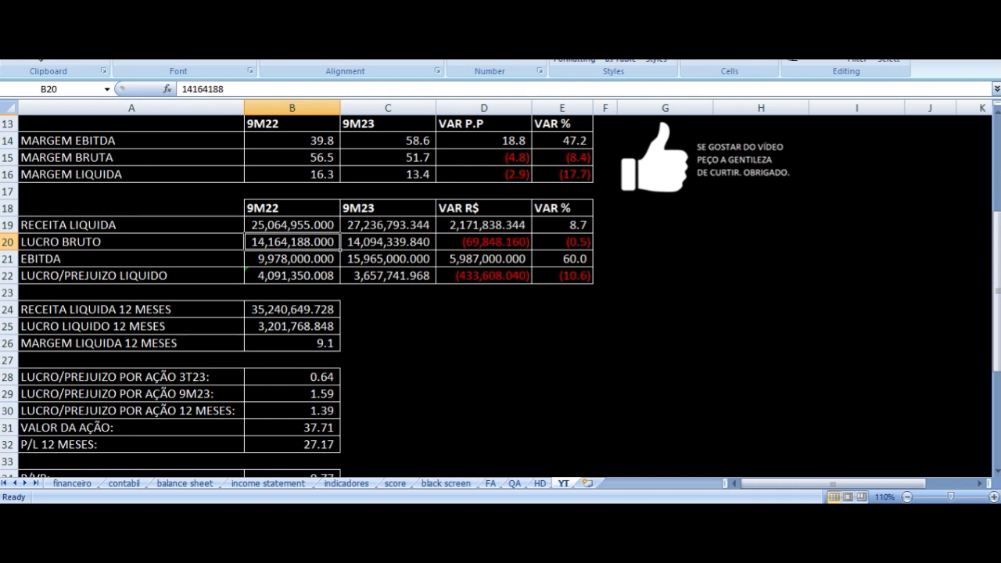
key("Right")
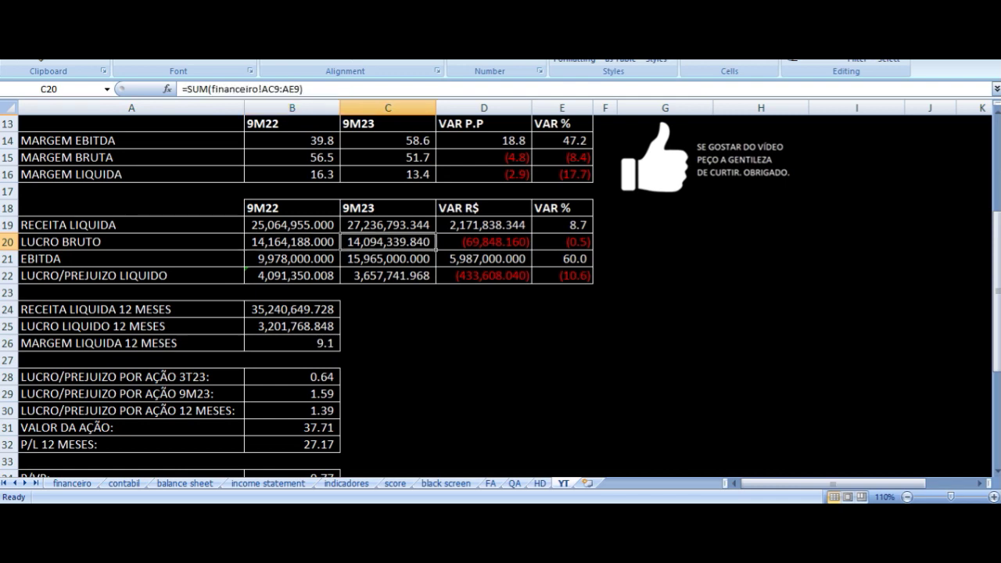
key("Right")
key("Right")
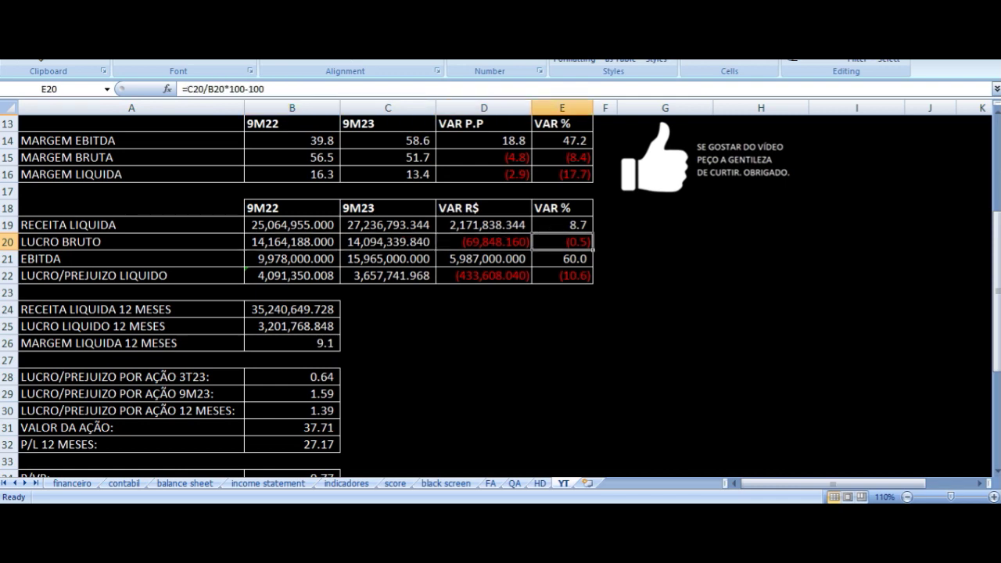
- Compare the EBITDA of 9M22 and 9M23, with its R$ and percentage variations
key("Down")
key("Left")
key("Left")
key("Left")
key("Left")
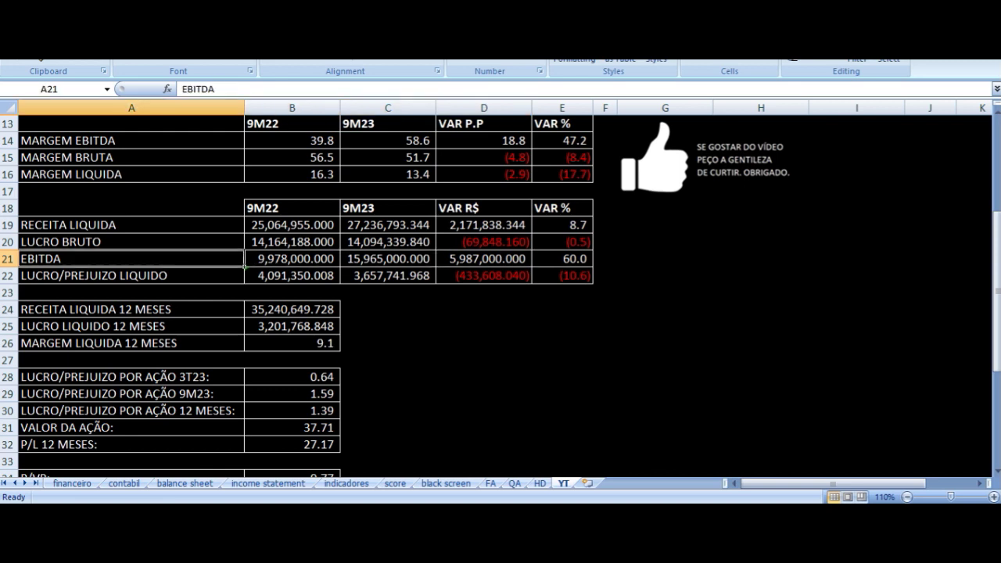
key("Right")
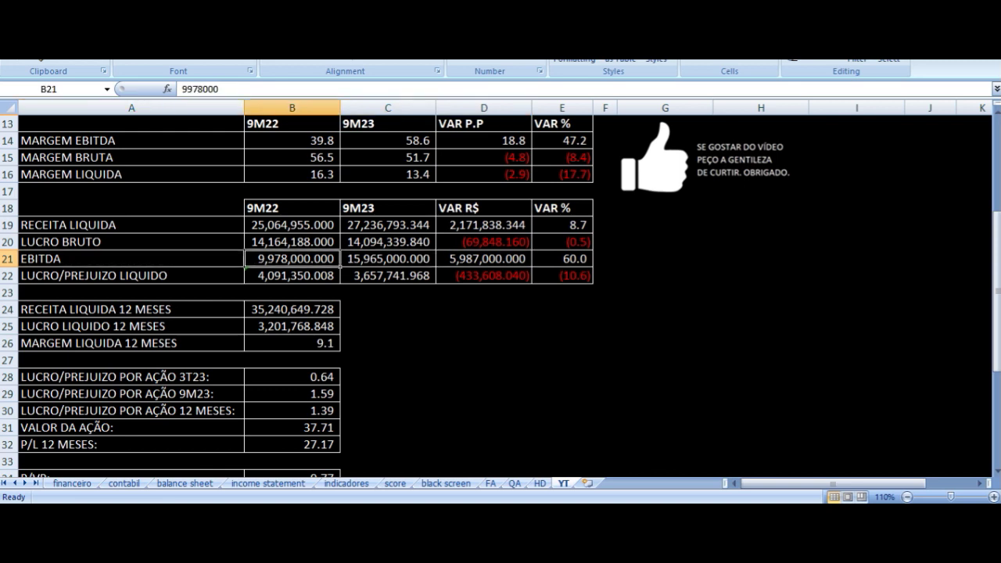
key("Right")
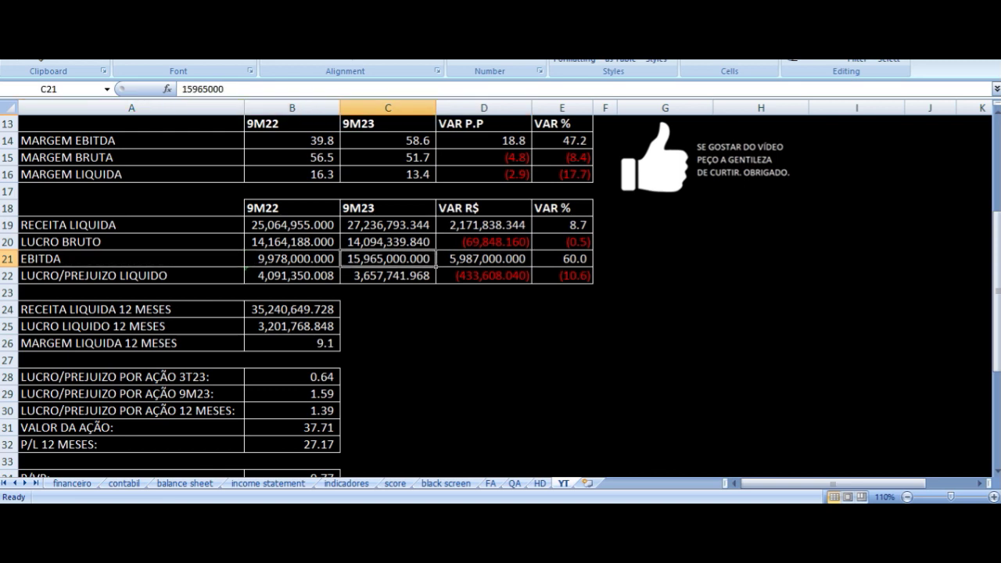
key("Right")
key("Right")
- Compare the LUCRO/PREJUIZO LIQUIDO of 9M22 and 9M23, with its R$ and percentage variations
key("Down")
key("Left")
key("Left")
key("Left")
key("Left")
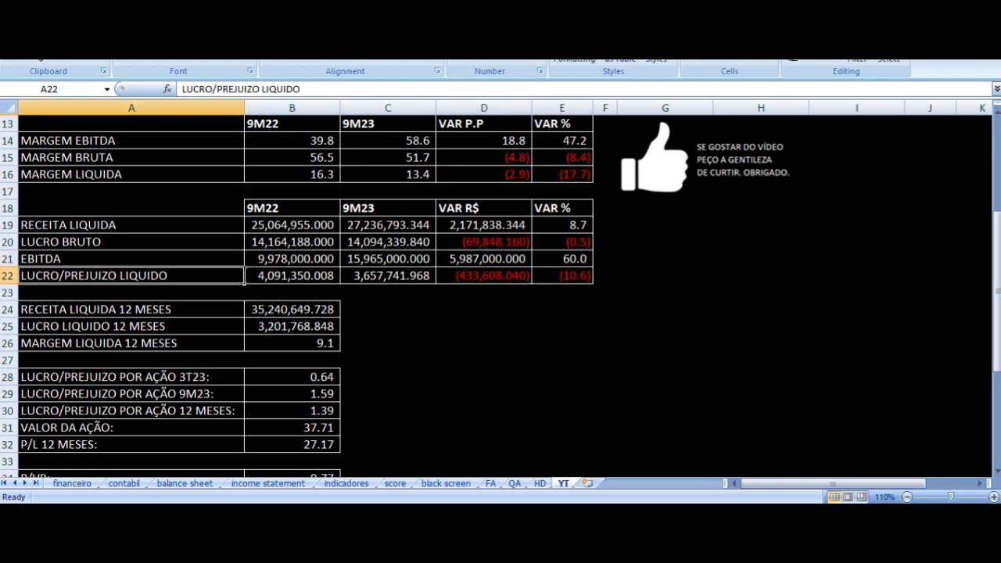
key("Right")
key("Right")
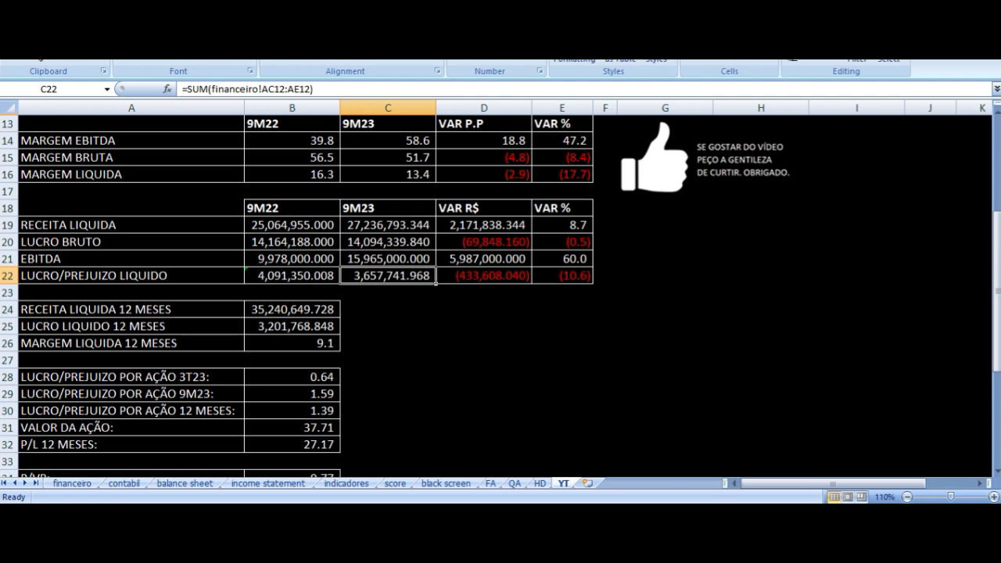
key("Right")
key("Right")
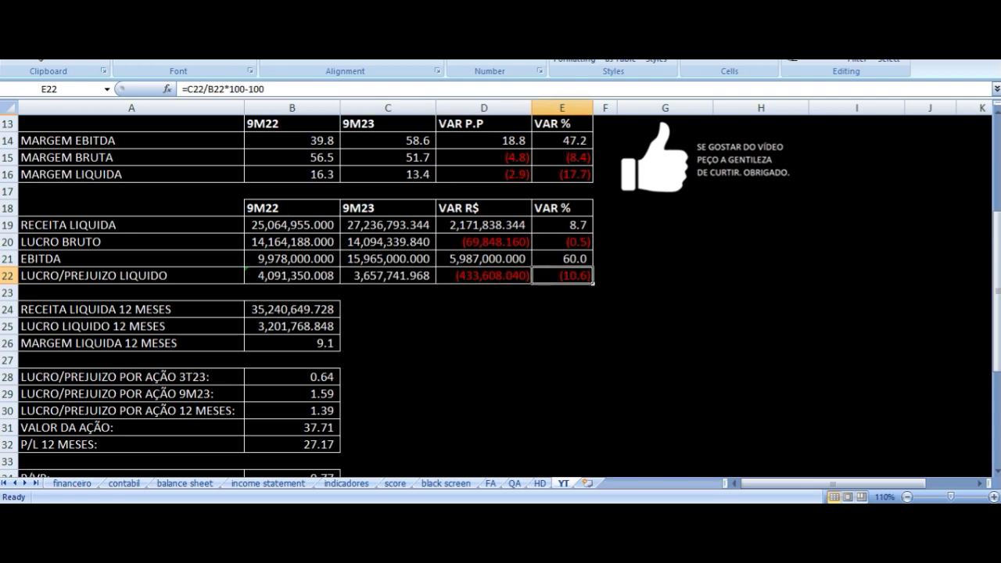
- Recheck the 9M23 percentage variation of RECEITA LIQUIDA against the LUCRO BRUTO row
key("Up")
key("Up")
key("Up")
key("Up")
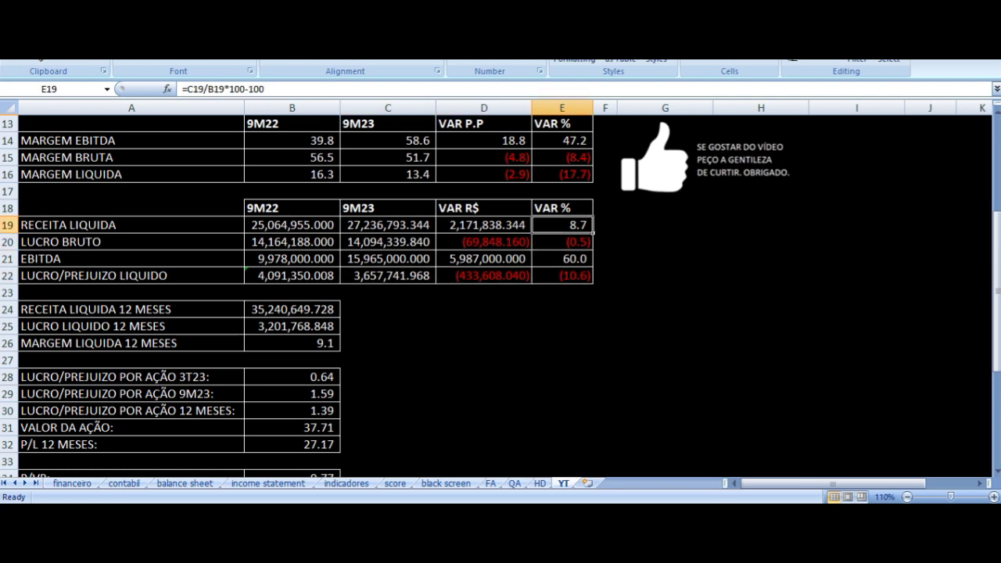
key("Down")
key("Left")
key("Left")
key("Left")
key("Left")
key("Right")
key("Right")
key("Right")
key("Left")
key("Left")
- Contrast the 9M23 EBITDA with the LUCRO BRUTO figures in the row above it
key("Down")
key("Down")
key("Right")
key("Right")
key("Right")
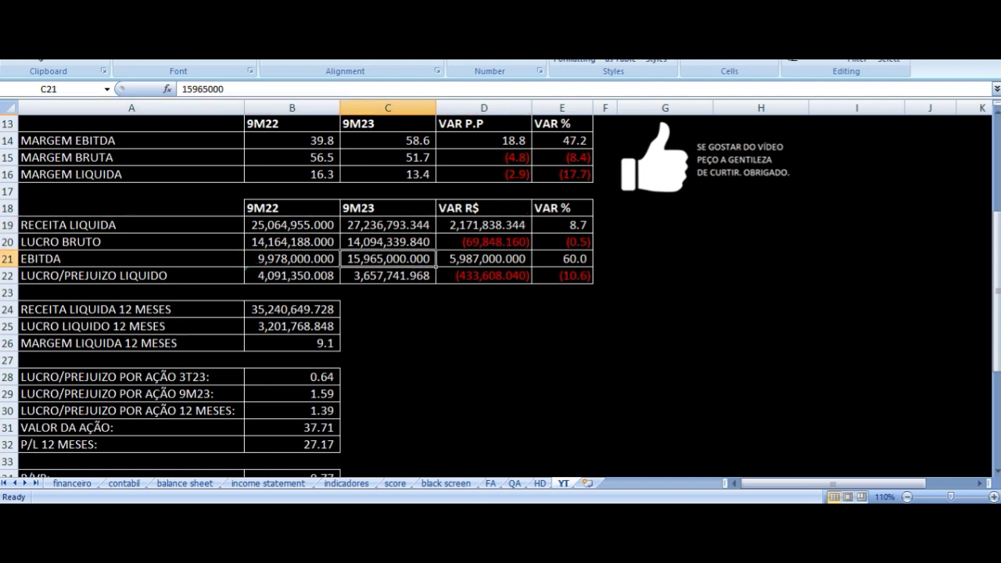
key("Up")
key("Left")
key("Left")
key("Left")
key("Left")
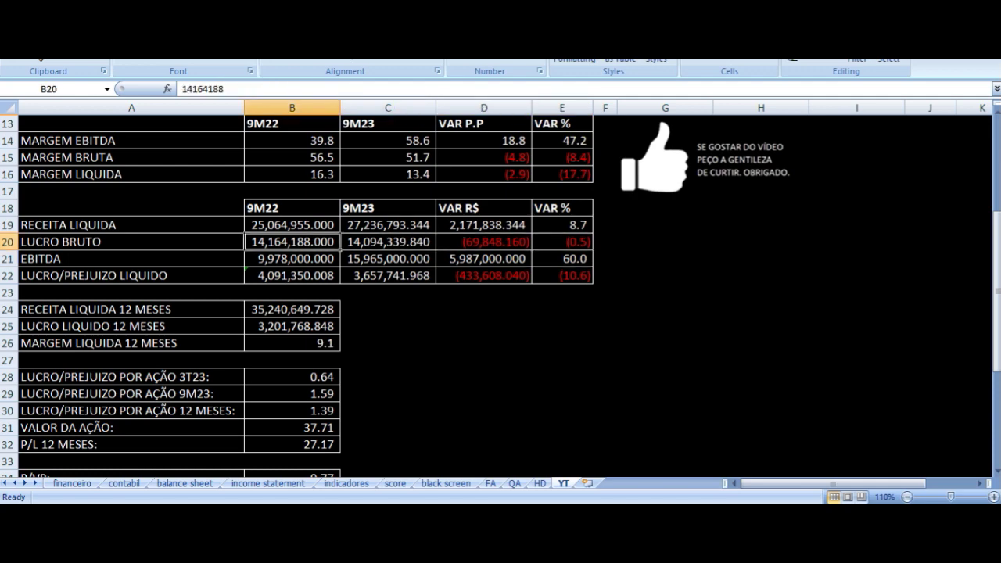
- Review the 9M22 to 9M23 LUCRO/PREJUIZO LIQUIDO row once more, across to its percentage variation
key("Right")
key("Right")
key("Right")
key("Right")
key("Down")
key("Down")
key("Down")
key("Up")
key("Left")
key("Left")
key("Left")
key("Left")
key("Right")
key("Right")
key("Right")
key("Right")
key("Right")
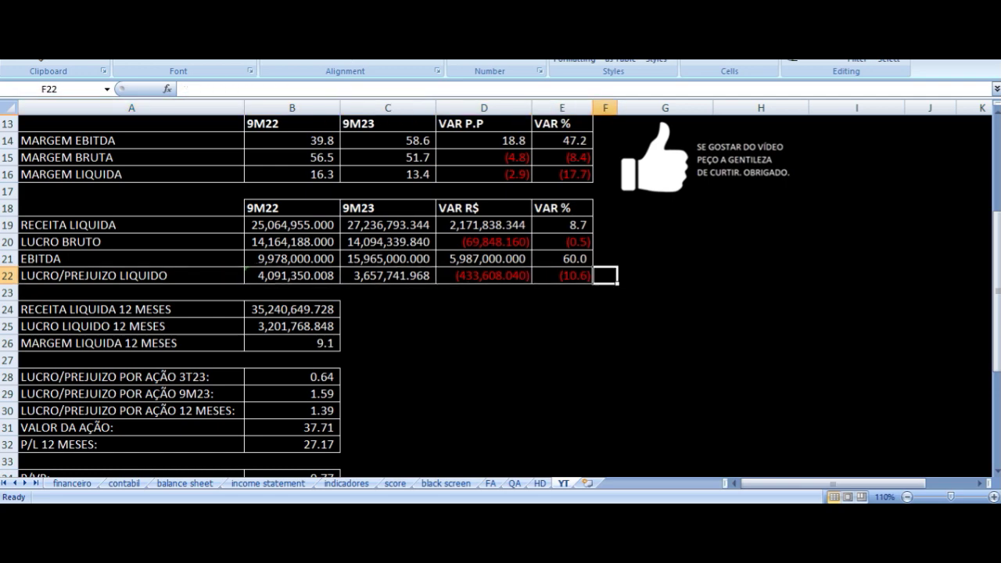
- Examine the 12-month RECEITA LIQUIDA and LUCRO LIQUIDO and the MARGEM LIQUIDA derived from them
key("Left")
key("Left")
key("Left")
key("Left")
key("Left")
key("Down")
key("Down")
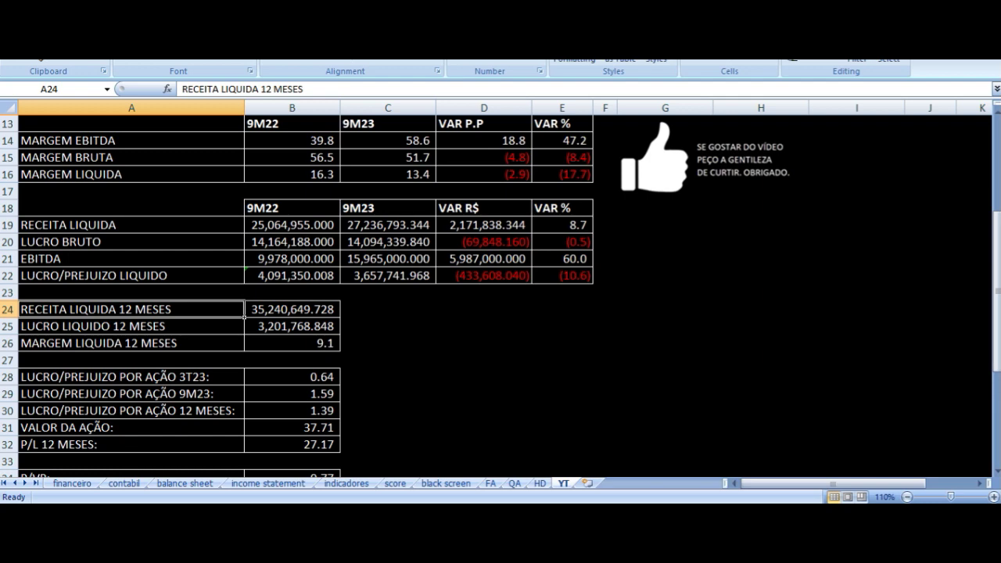
key("Right")
key("Down")
key("Left")
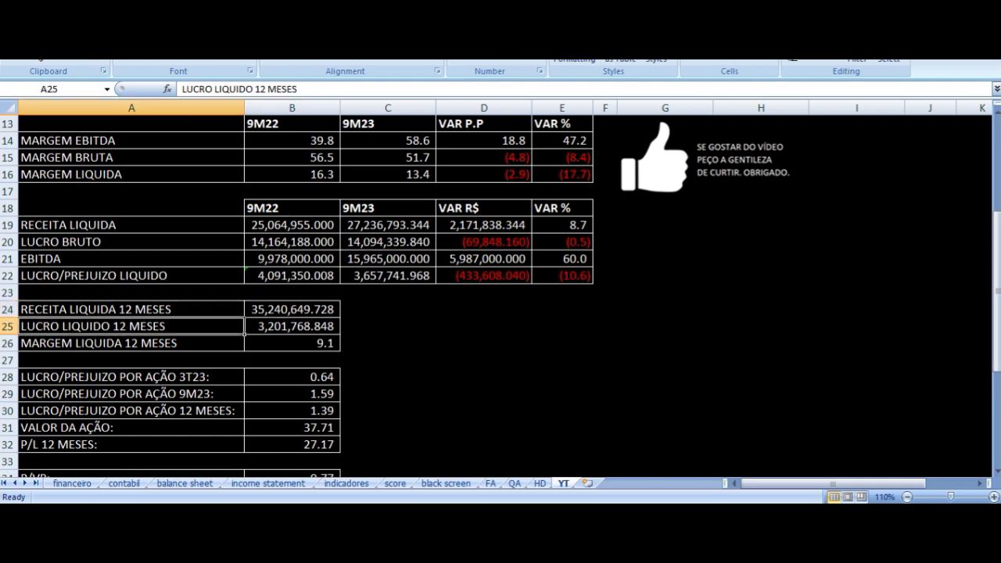
left_click(292, 326)
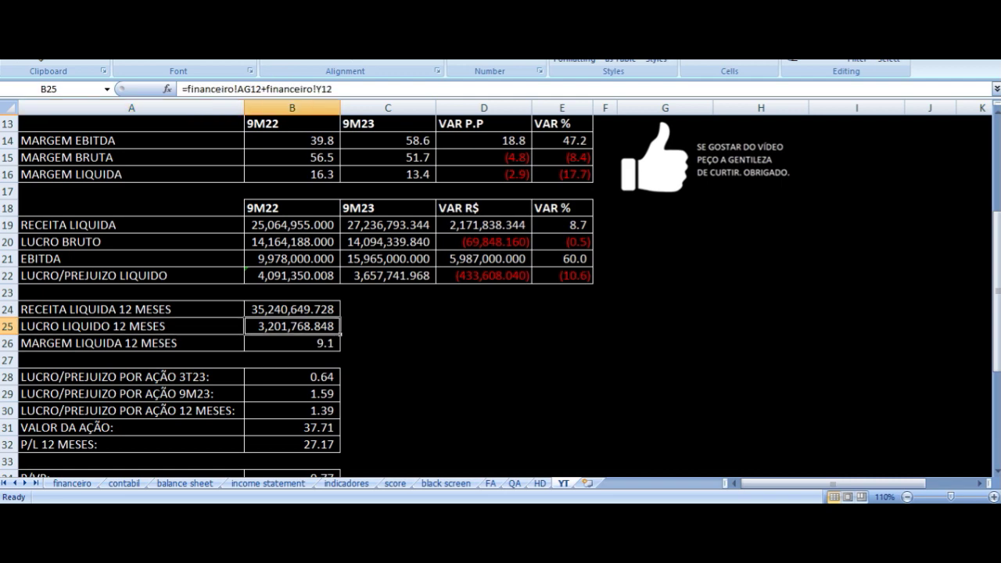
left_click(131, 343)
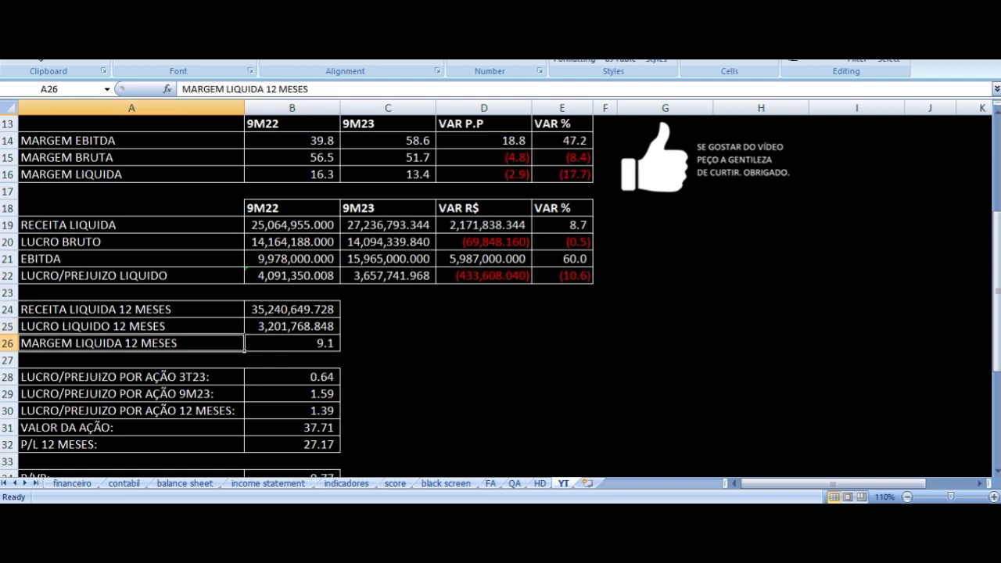
left_click(292, 343)
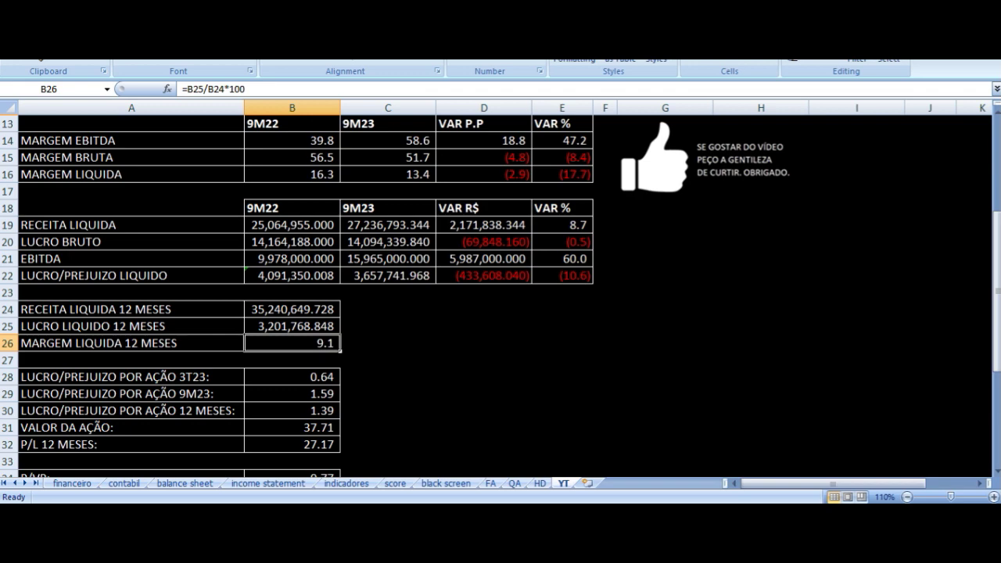
left_click(292, 360)
left_click(292, 377)
left_click(292, 393)
left_click(131, 394)
left_click(292, 393)
left_click(292, 377)
left_click(292, 360)
- Compare the MARGEM LIQUIDA 12 MESES with the 2023 MARGEM % on the HD sheet and return to the YT sheet
left_click(292, 343)
left_click(541, 482)
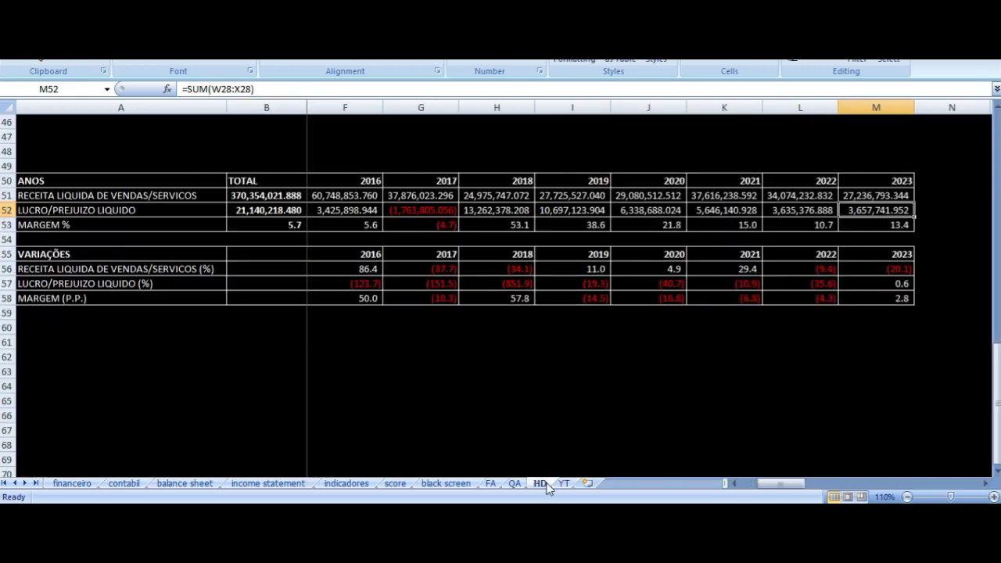
left_click(656, 227)
left_click(884, 228)
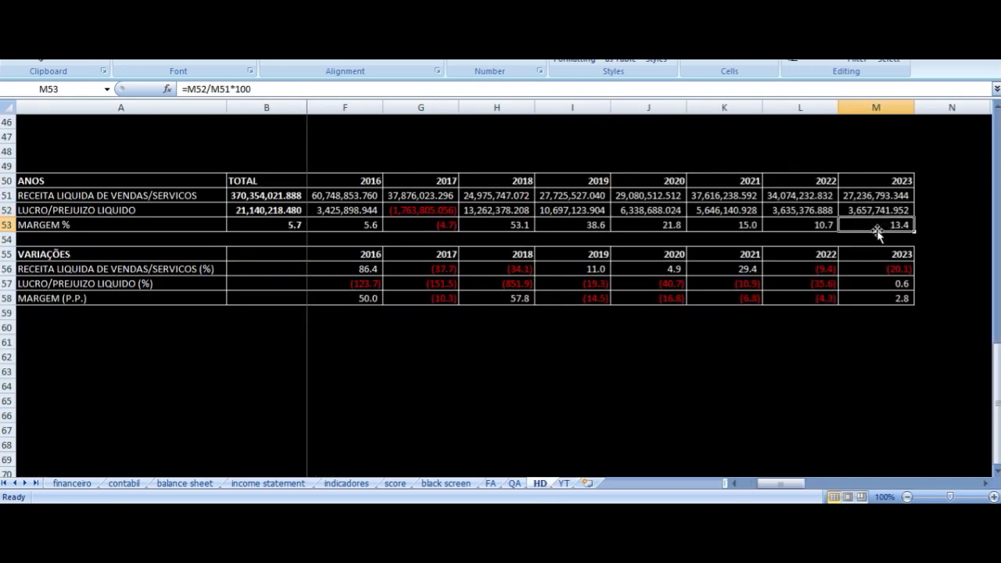
left_click(564, 483)
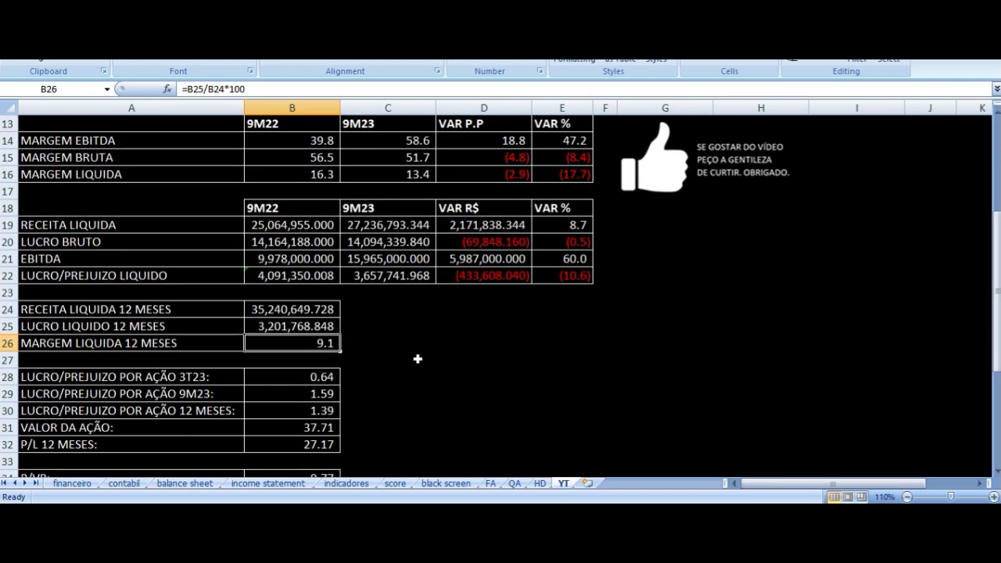
- Examine the LUCRO/PREJUIZO POR AÇÃO for 3T23, 9M23 and 12 MESES
scroll(352, 332, "down", 2)
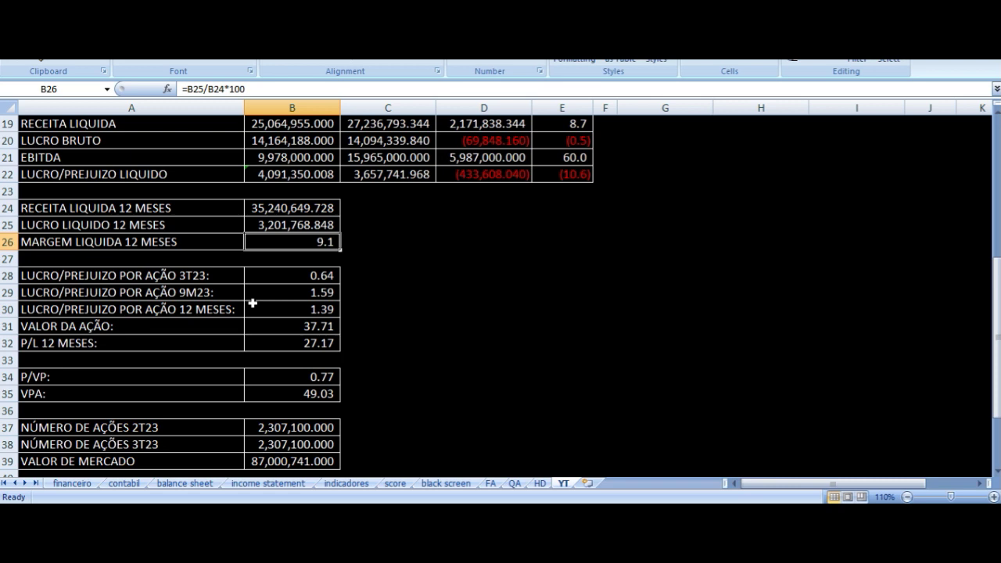
left_click(274, 280)
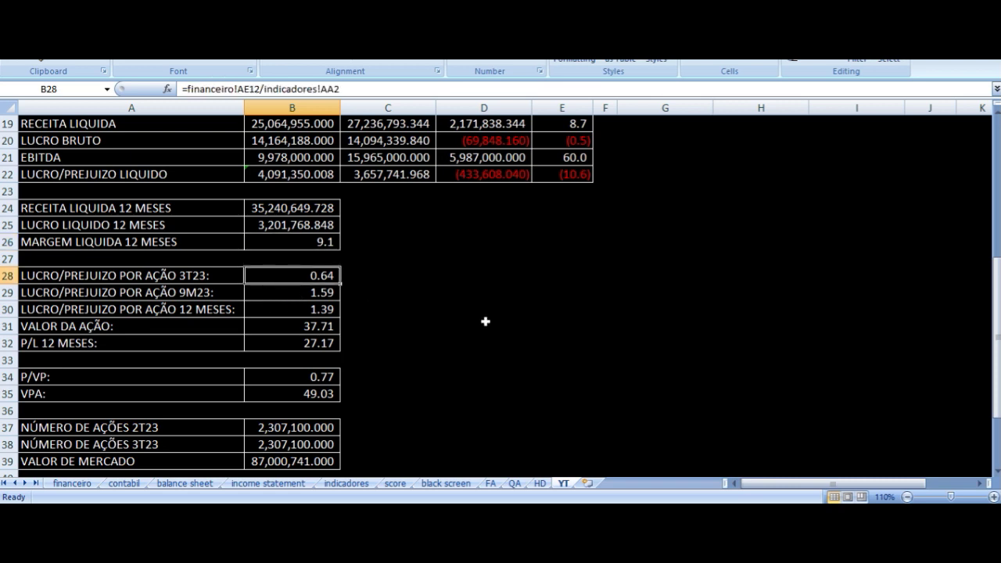
key("Down")
key("Left")
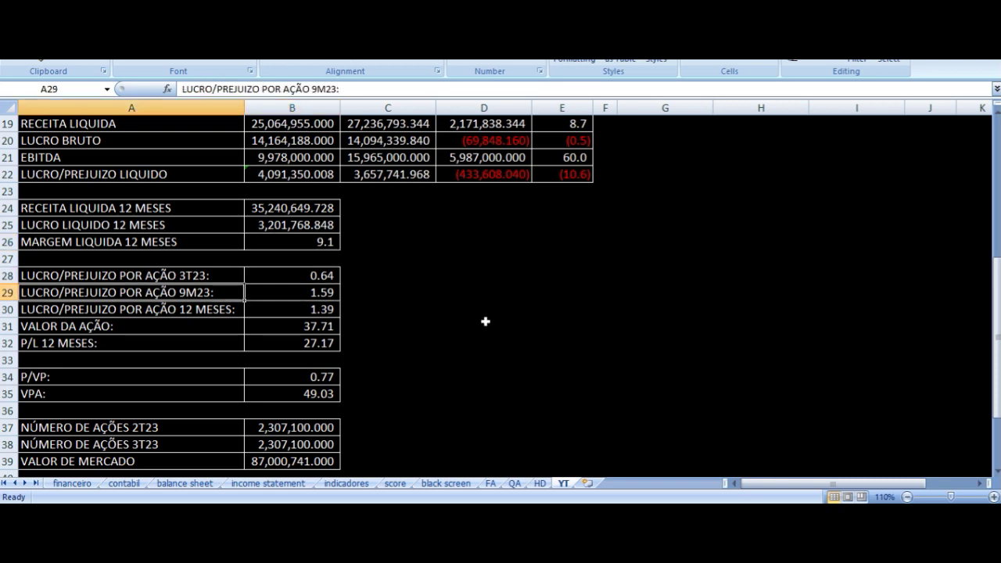
key("Right")
key("Down")
key("Left")
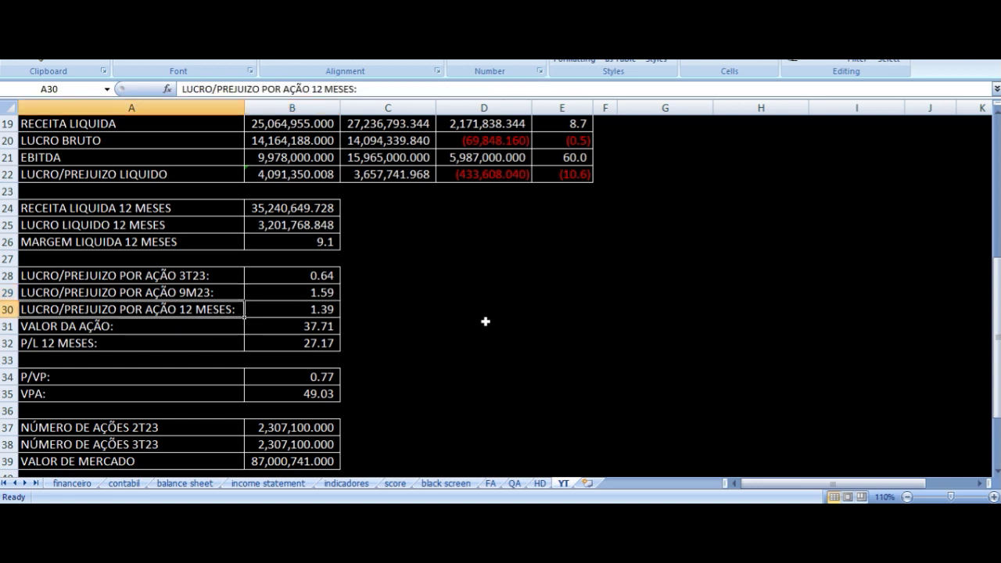
key("Right")
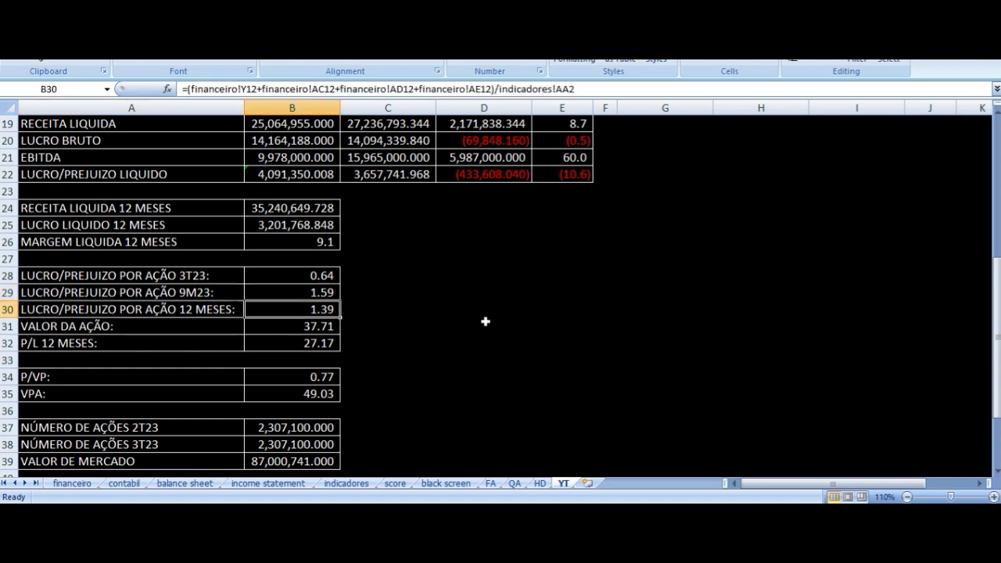
- Examine the VALOR DA AÇÃO and the P/L 12 MESES derived from it on the YT sheet
key("Down")
key("Left")
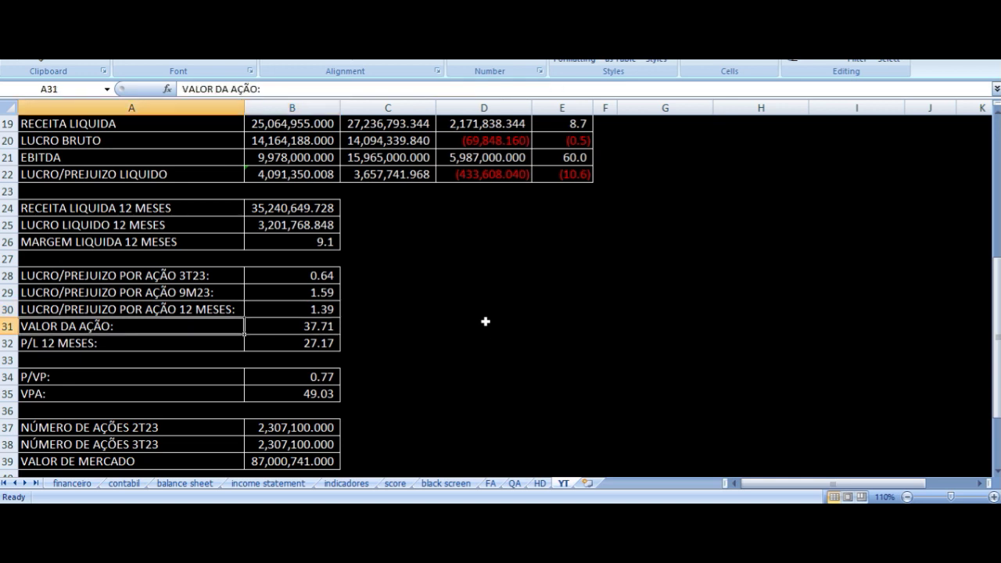
key("Right")
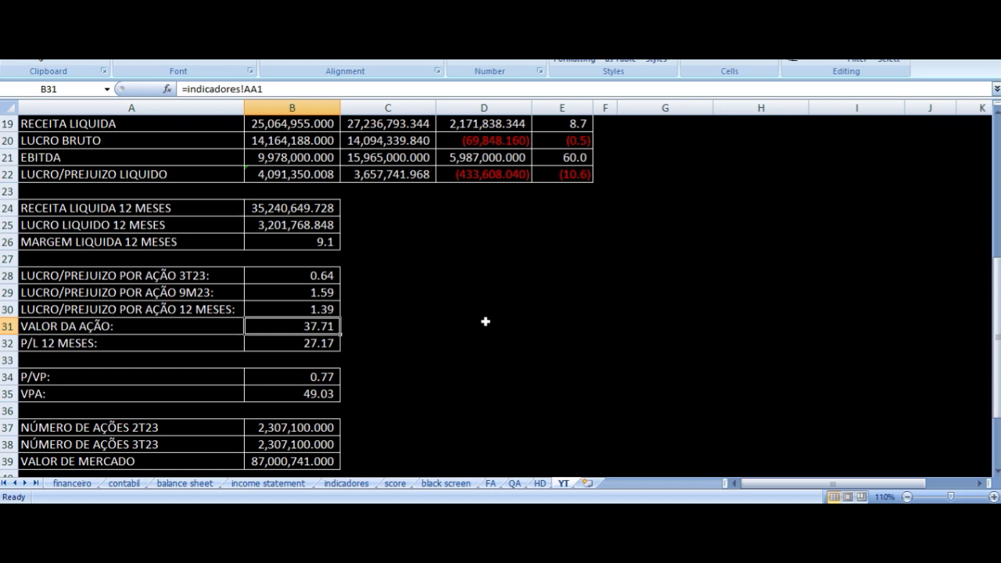
key("Down")
key("Left")
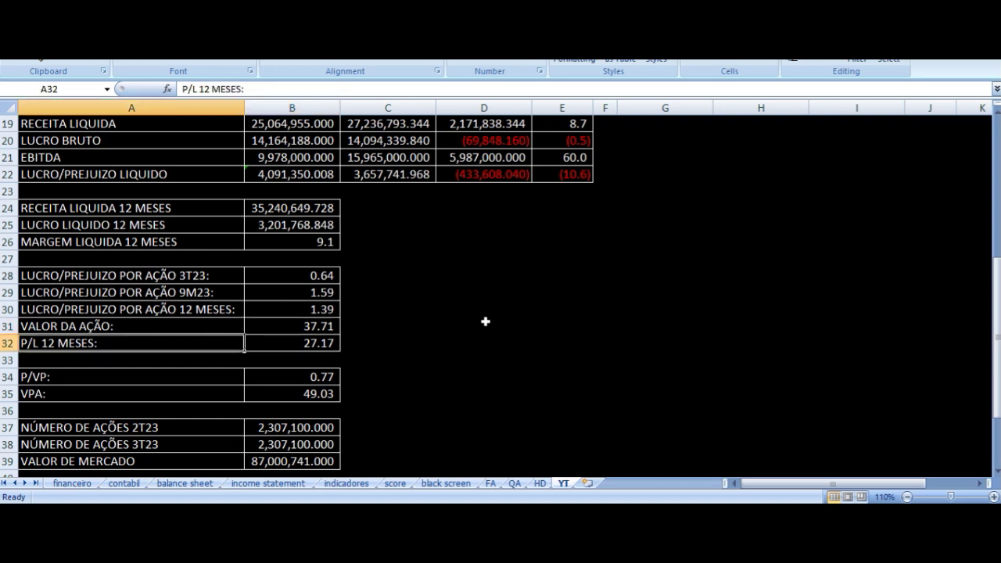
key("Right")
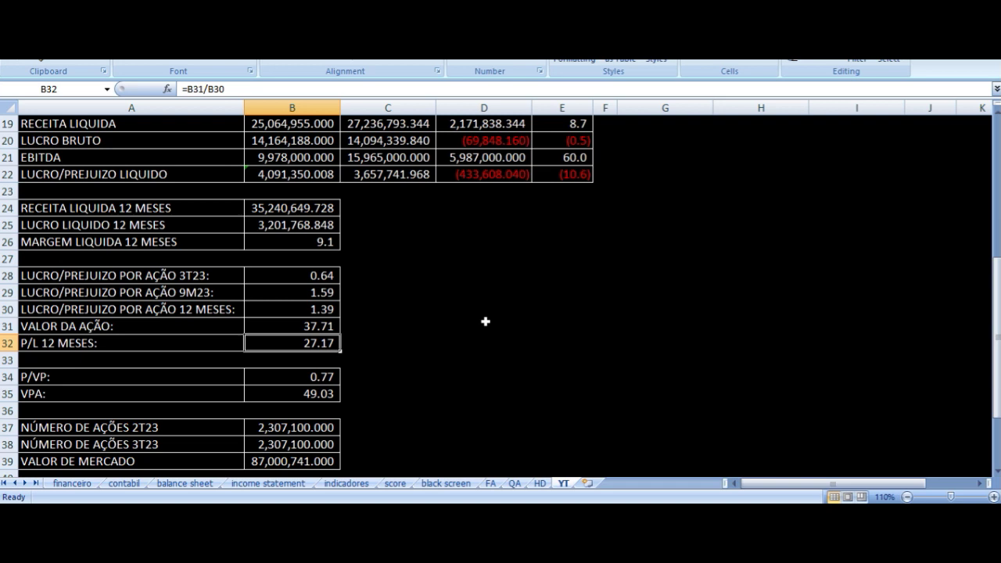
key("Left")
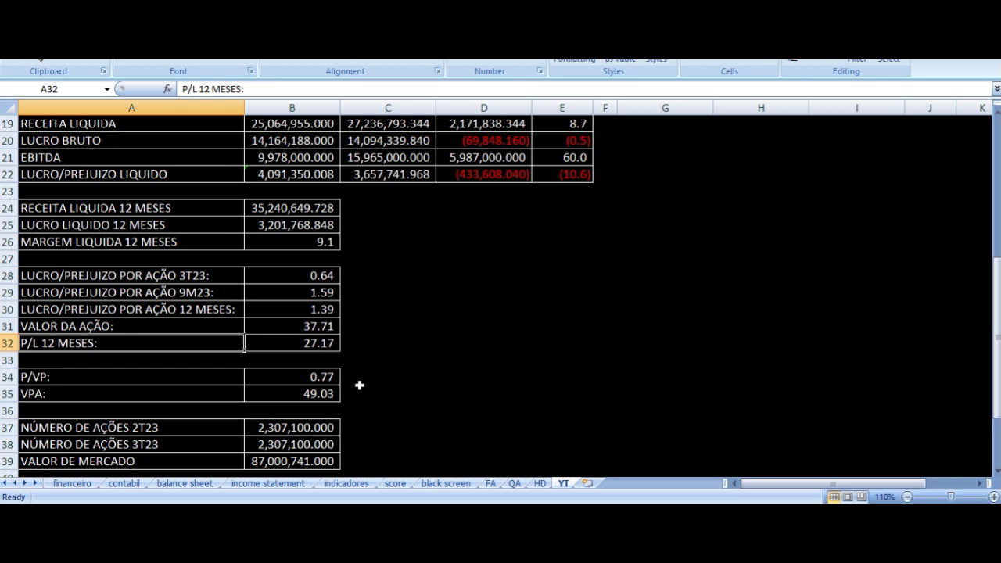
- Examine the P/VP and VPA indicators
left_click(308, 378)
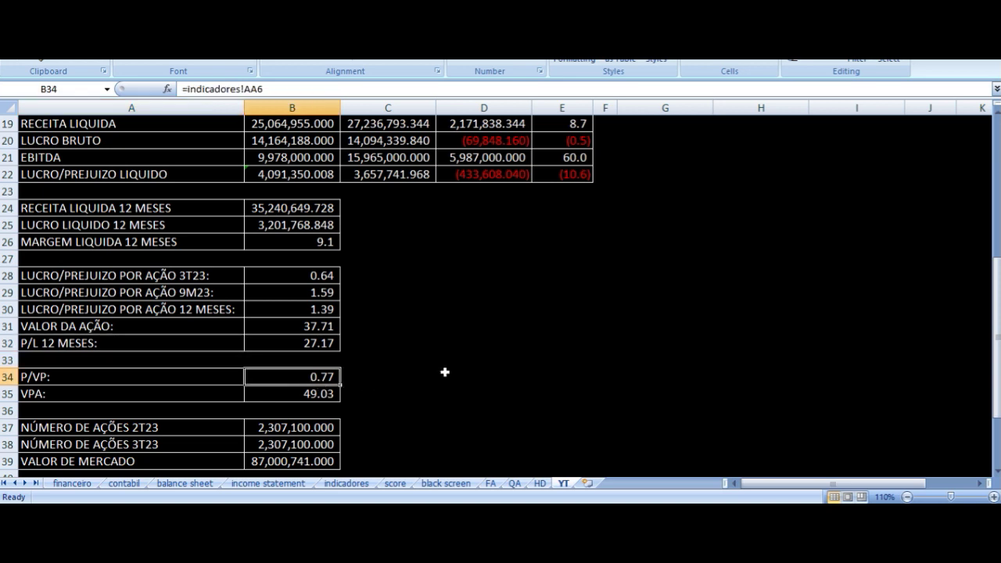
key("Down")
key("Left")
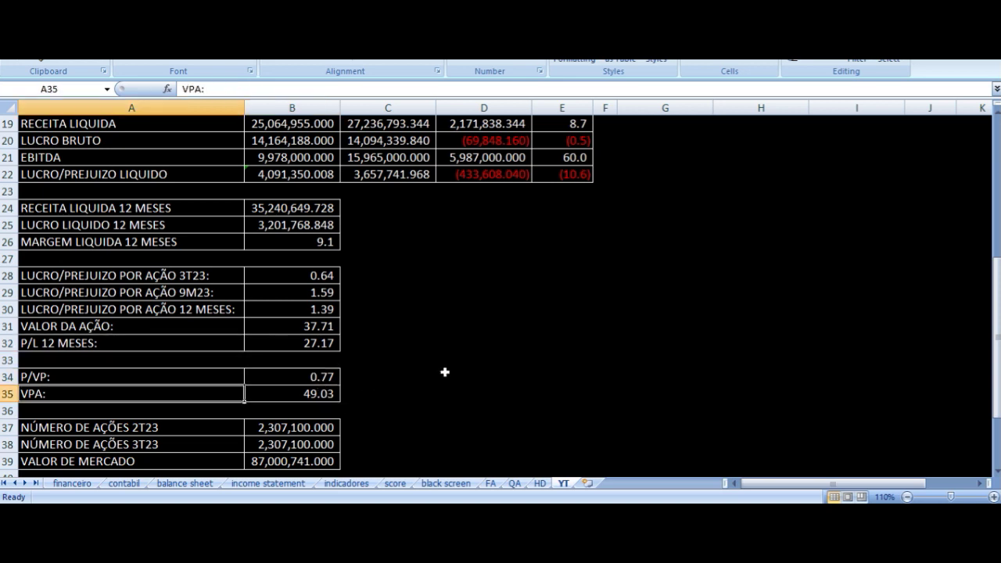
key("Right")
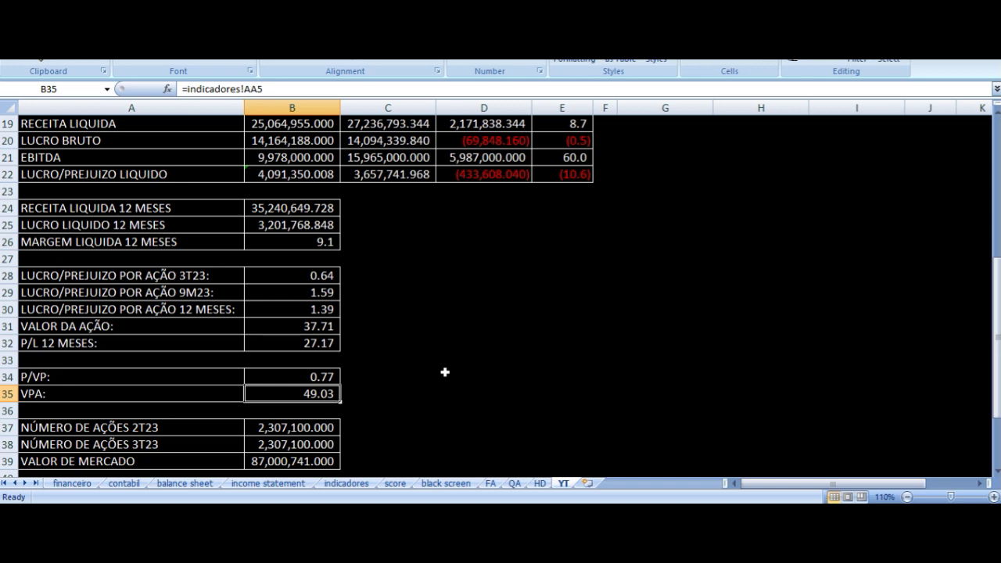
- Compare the VALOR DA AÇÃO with the VPA and the P/VP ratio
key("Up")
key("Up")
key("Up")
key("Up")
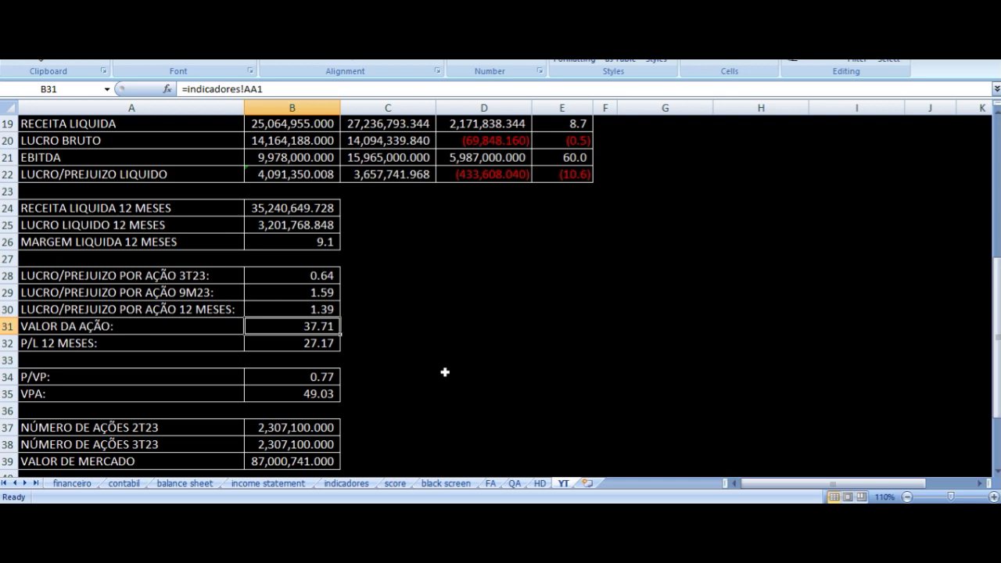
key("Down")
key("Down")
key("Down")
key("Down")
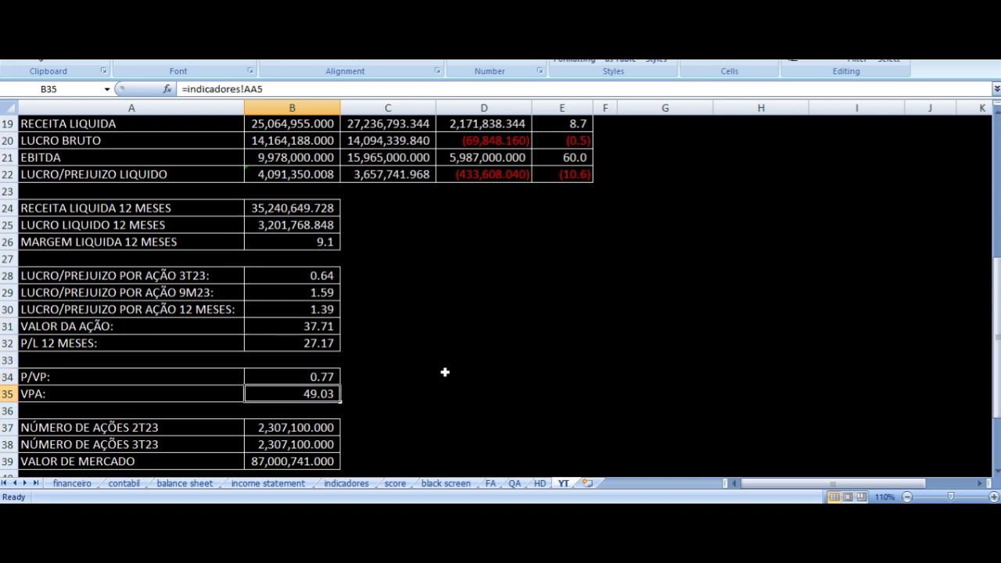
key("Up")
key("Down")
key("Up")
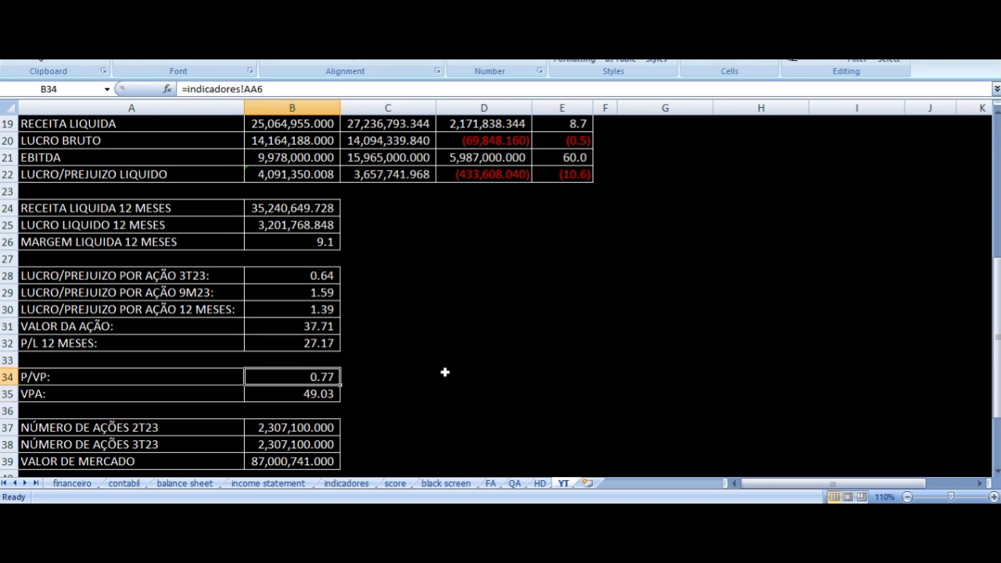
key("Up")
key("Up")
key("Up")
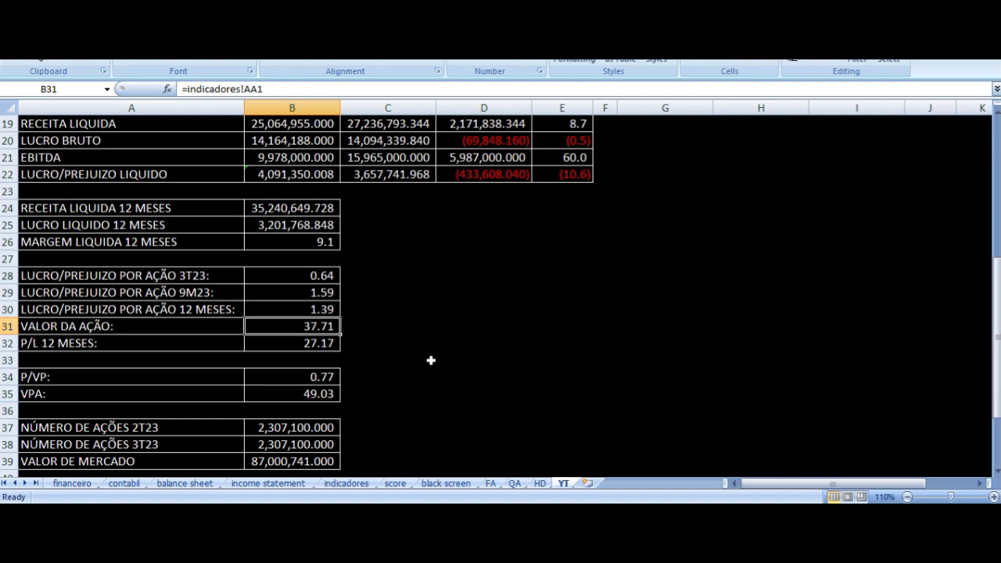
scroll(426, 365, "up", 3)
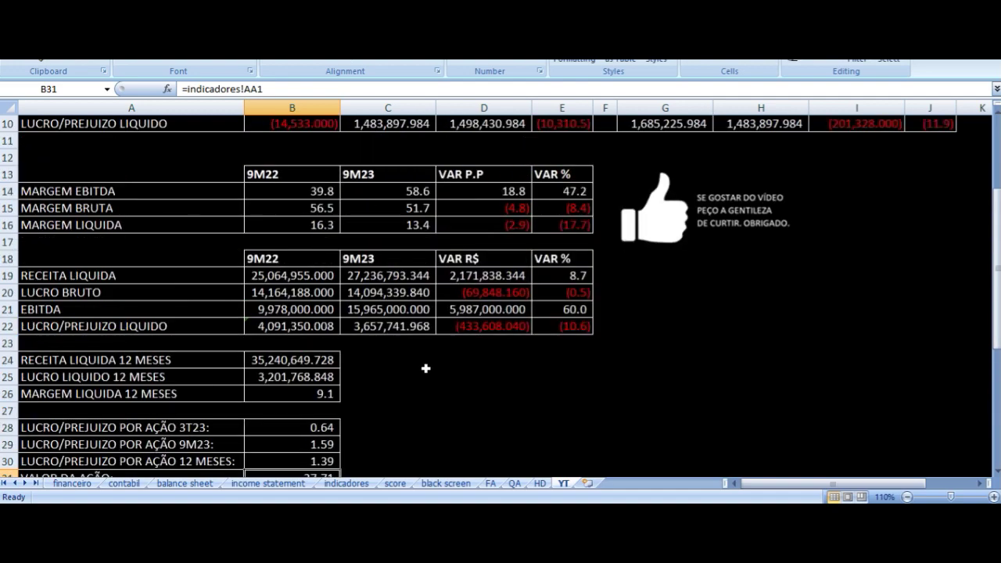
scroll(426, 369, "up", 2)
scroll(426, 368, "down", 5)
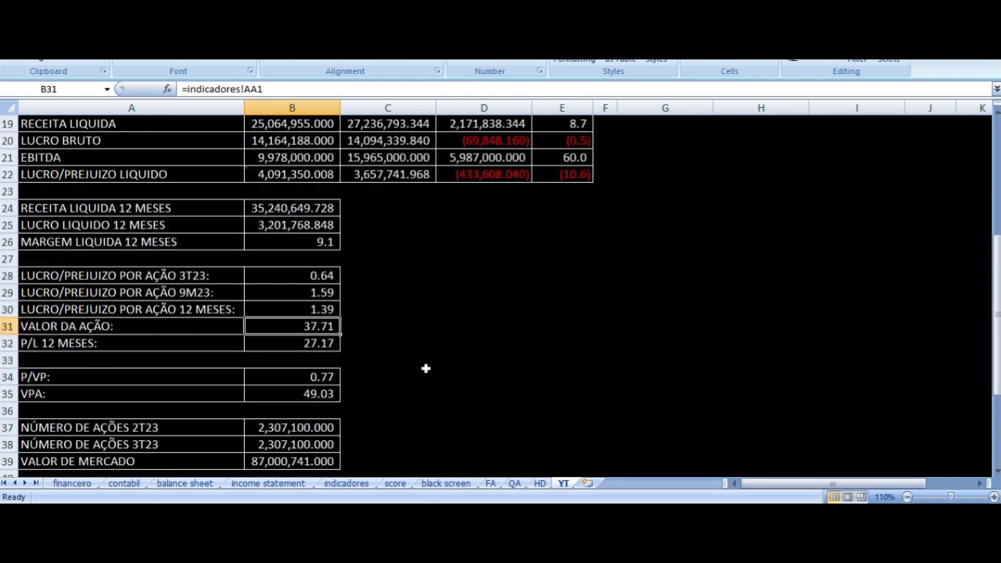
- Locate 1S-2023 and 2S-2023 in the HD sheet's SEMESTRES table and check the 2S-2023 RECEITA LIQUIDA
left_click(539, 483)
scroll(515, 268, "up", 6)
left_click(520, 268)
scroll(548, 118, "up", 3)
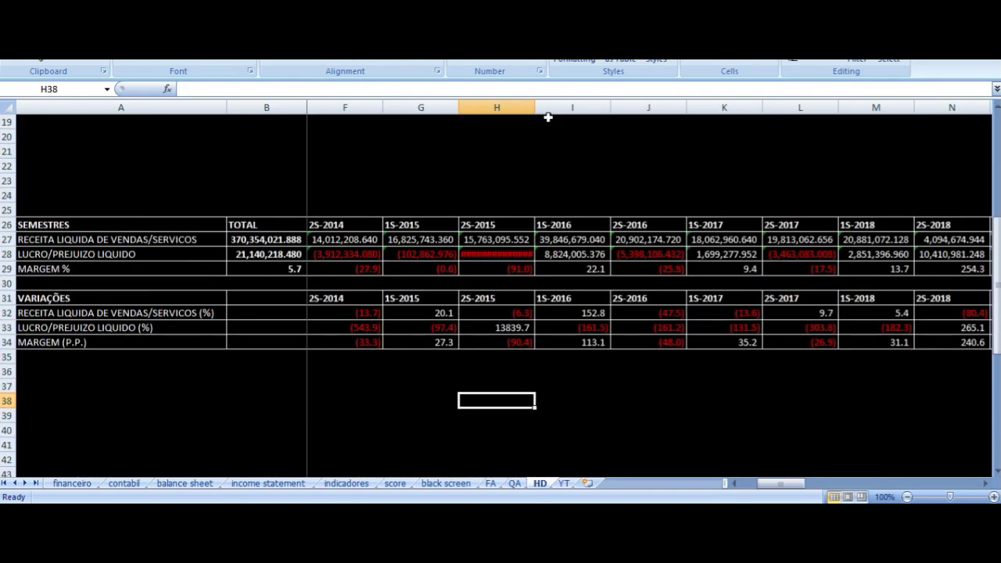
left_click(569, 223)
key("ctrl+Right")
key("Right")
key("Left")
key("Left")
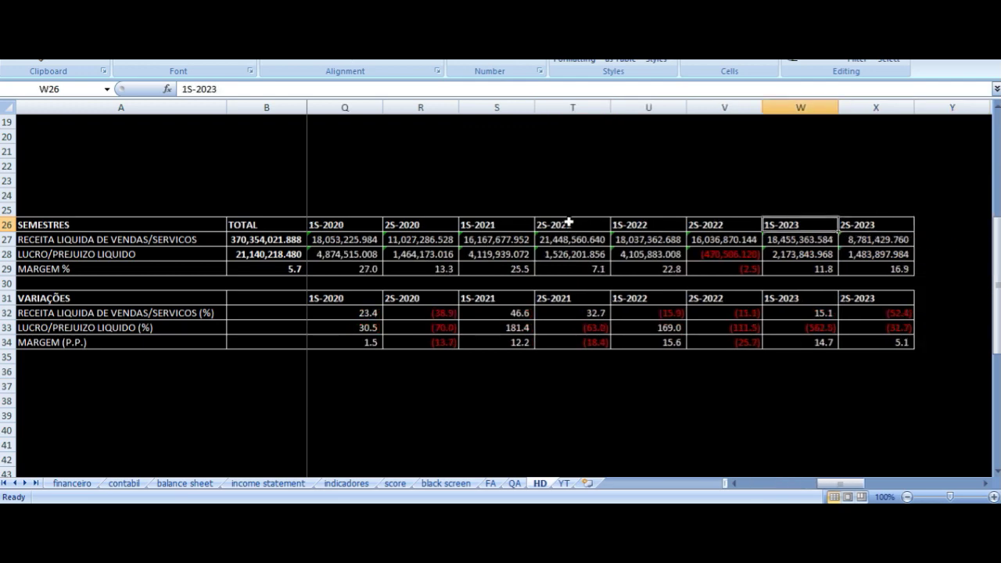
key("Right")
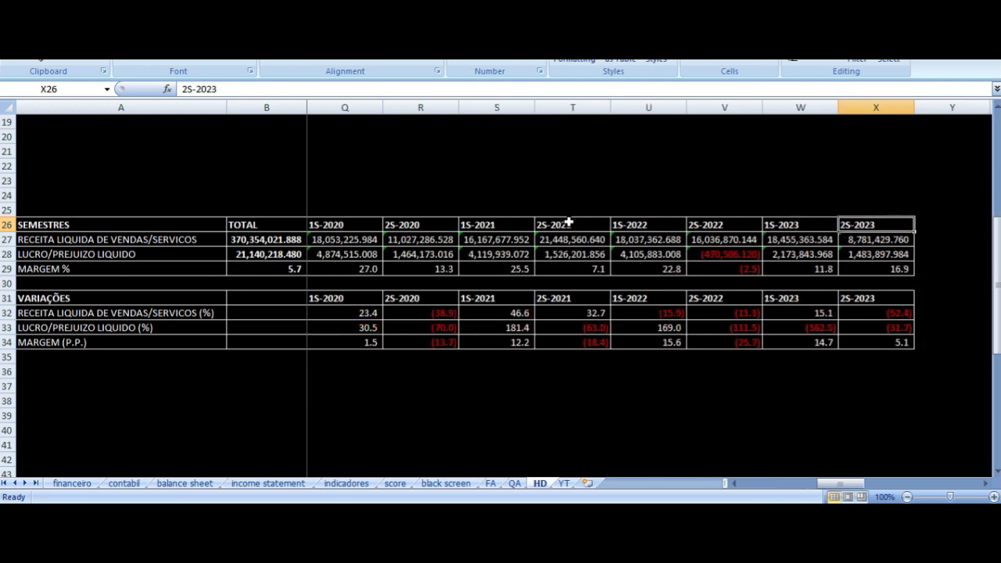
key("Down")
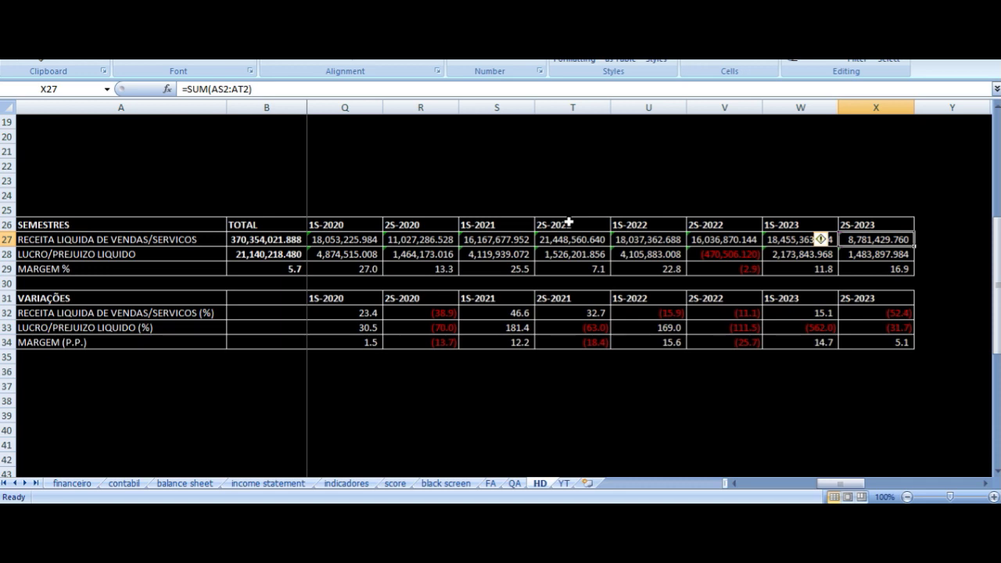
- Compare the 1S-2023 RECEITA LIQUIDA DE VENDAS/SERVICOS with 2S-2022 and 1S-2022
left_click(801, 197)
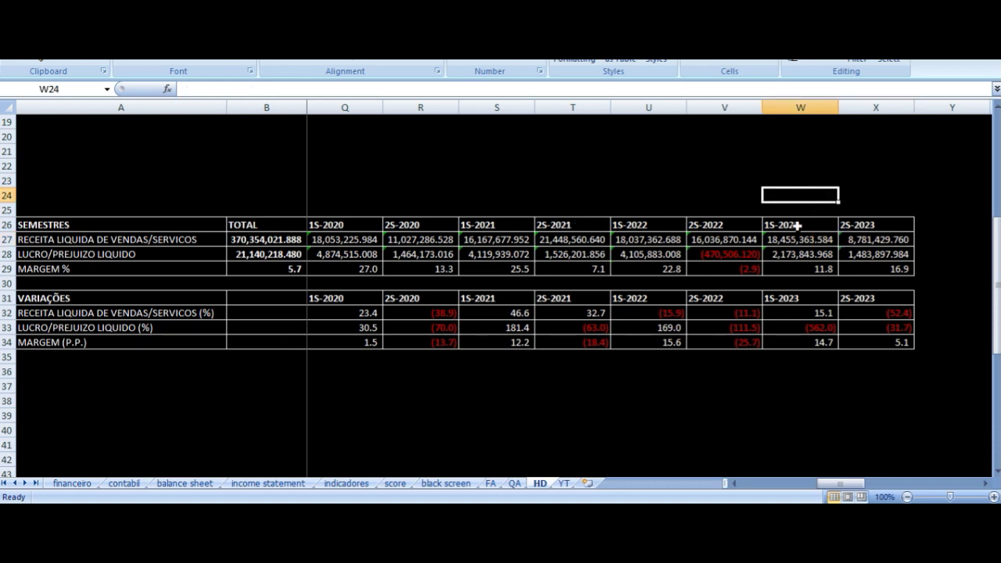
left_click(797, 225)
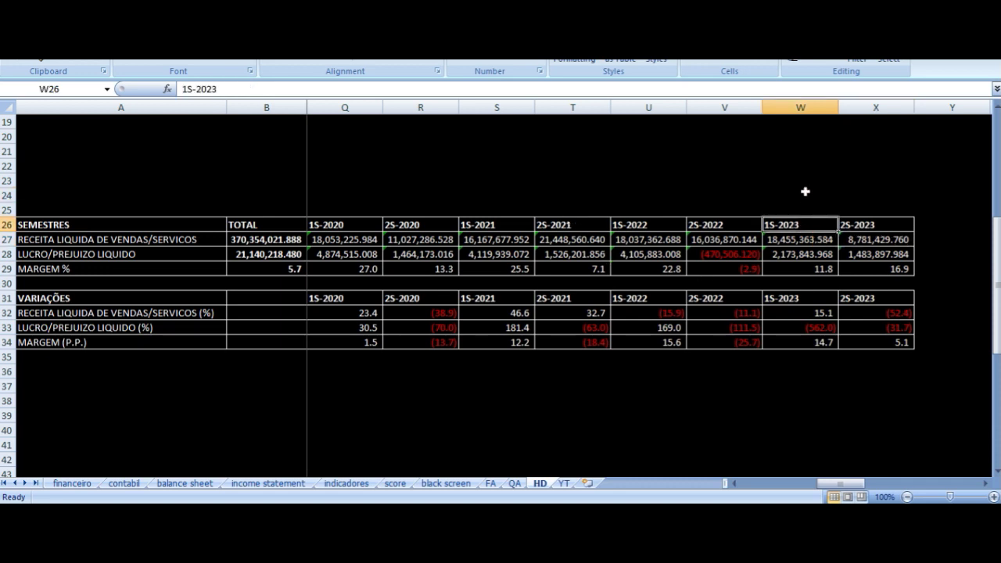
key("Down")
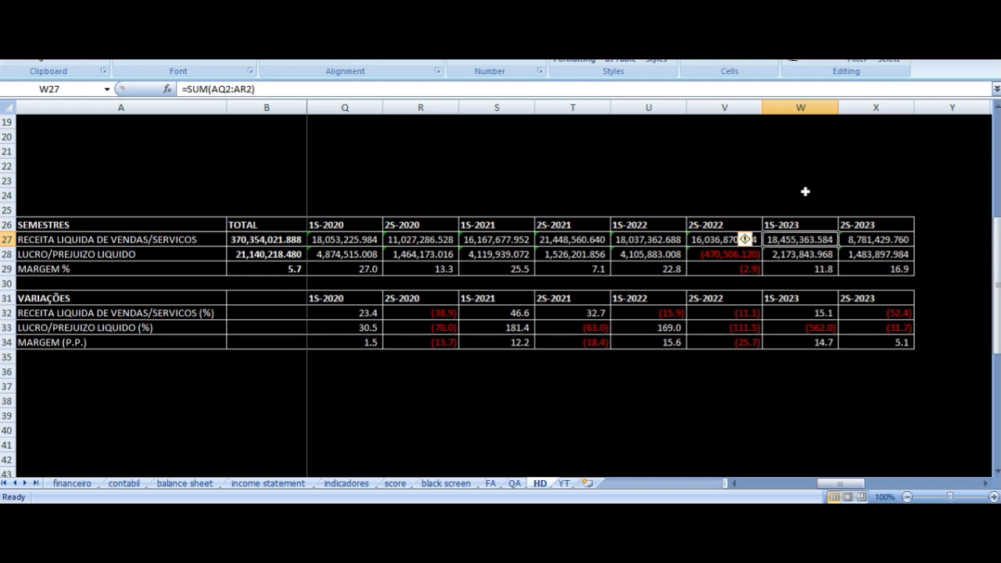
key("Left")
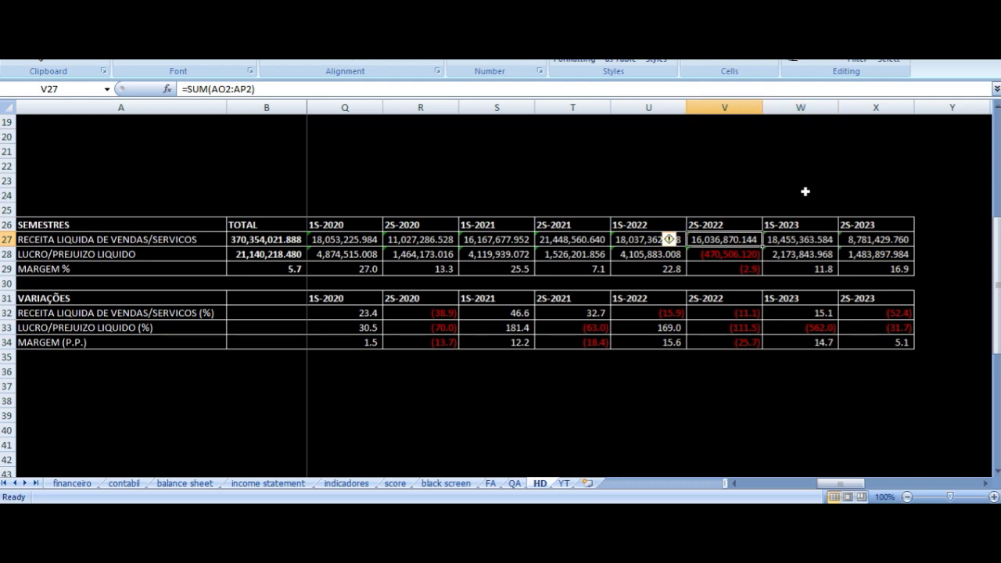
key("Right")
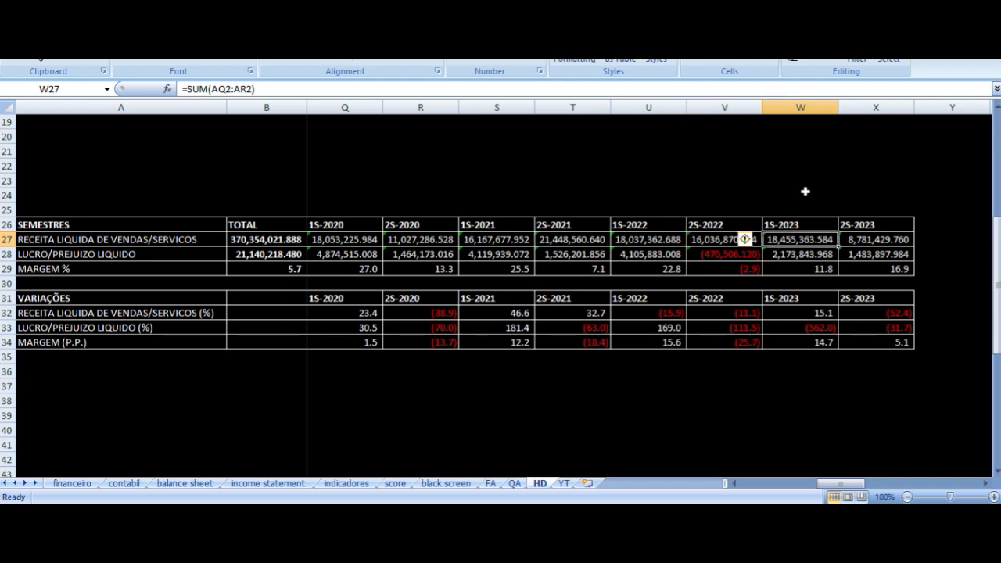
key("Left")
key("Left")
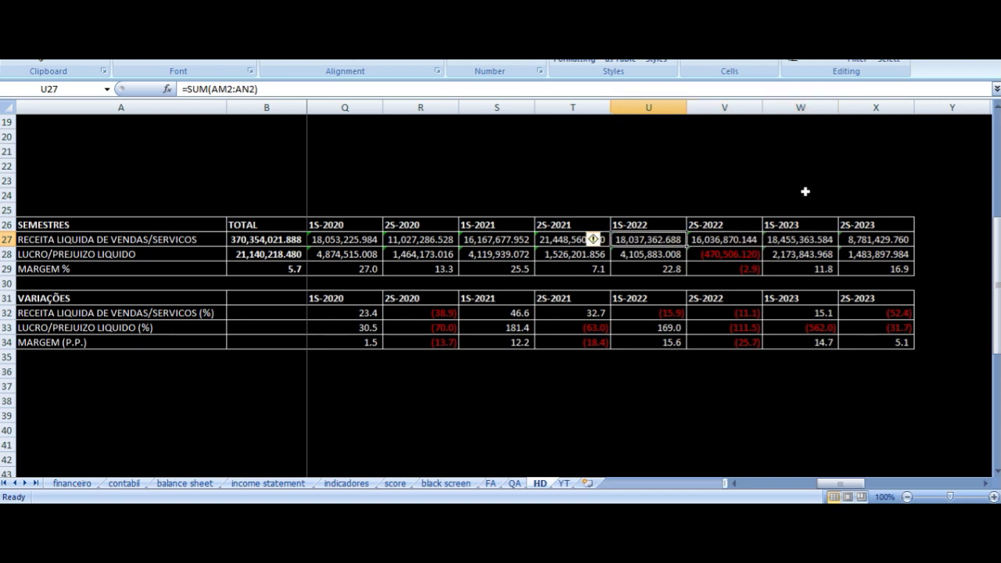
key("Right")
key("Right")
key("Left")
key("Left")
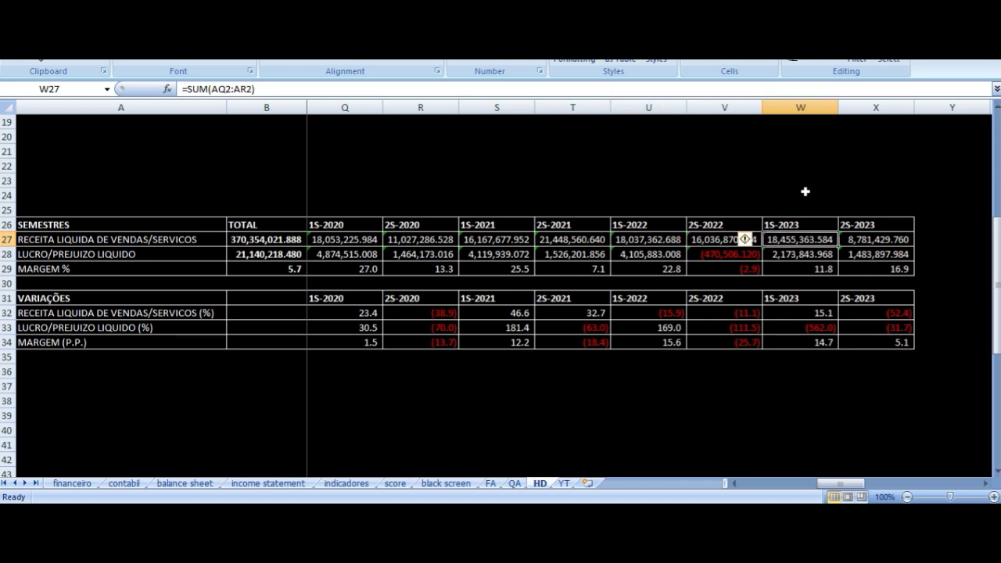
key("Left")
key("Left")
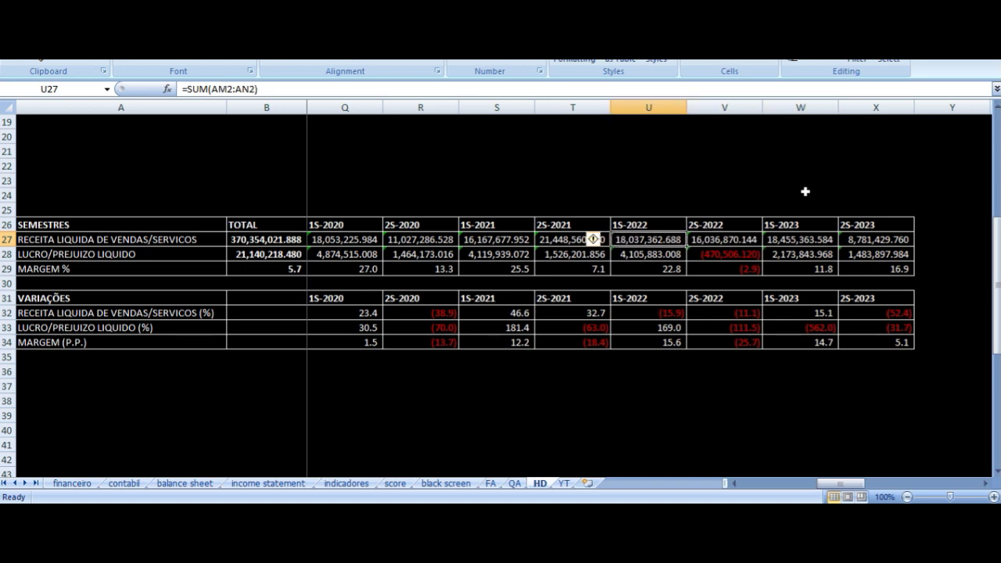
- Compare the LUCRO/PREJUIZO LIQUIDO across 1S-2022, 2S-2022 and 1S-2023
key("Down")
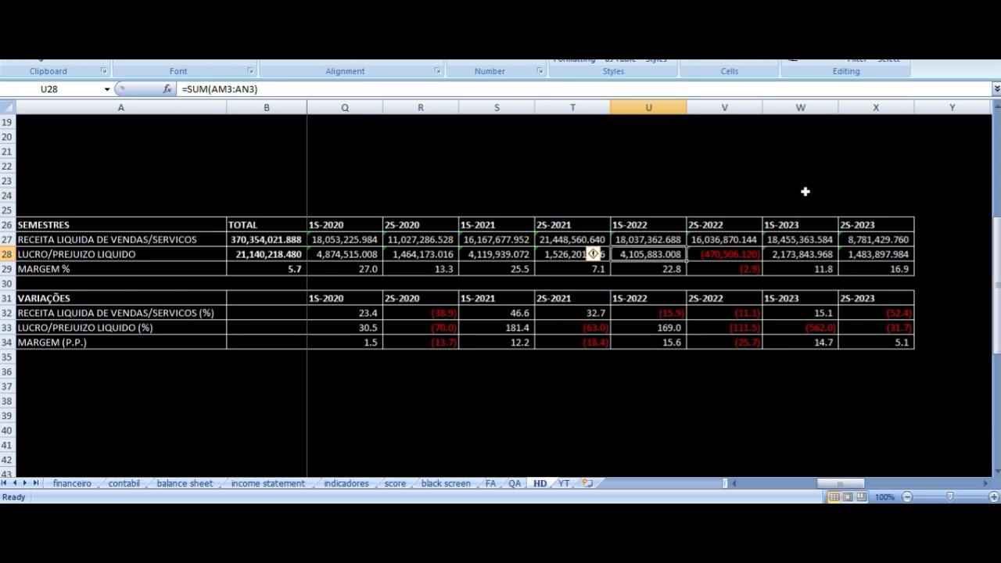
key("Up")
key("Up")
key("Down")
key("Down")
key("Right")
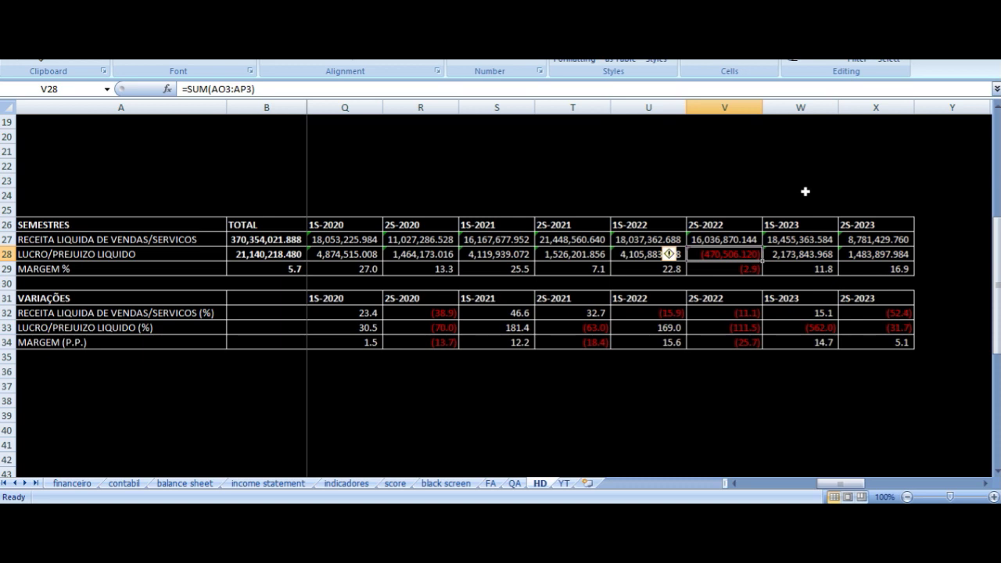
key("Right")
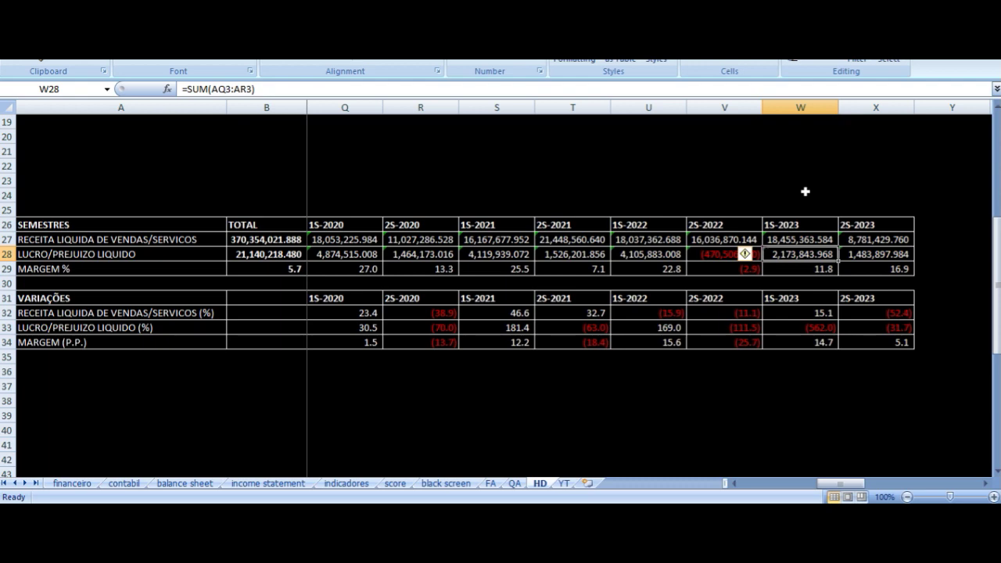
- Trace the semester LUCRO/PREJUIZO LIQUIDO row back to 2S-2017 and compare that semester with those of 2018
key("Left")
key("Left")
key("Left")
key("Left")
key("Left")
key("Left")
key("Left")
key("Left")
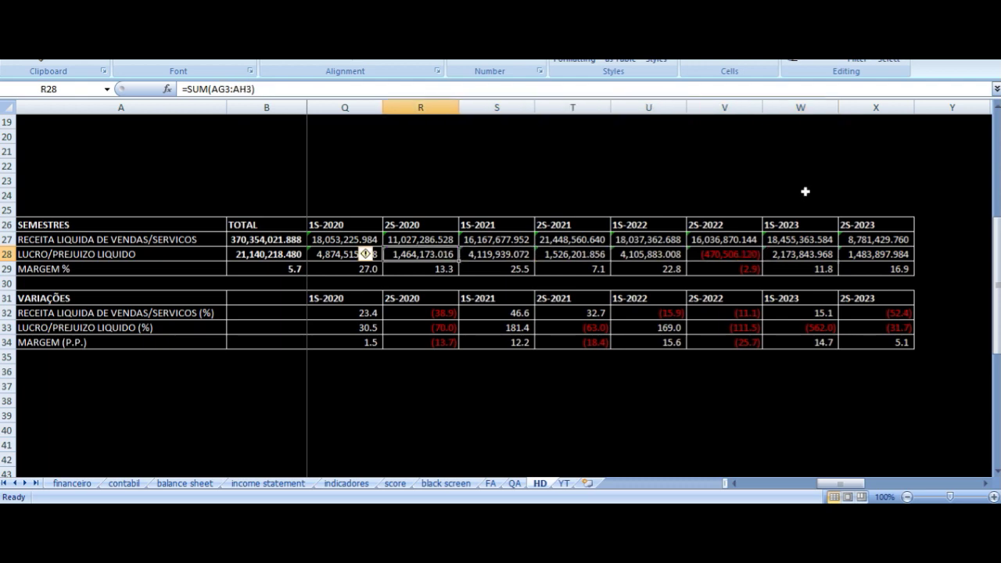
key("Left")
key("Left")
key("Left")
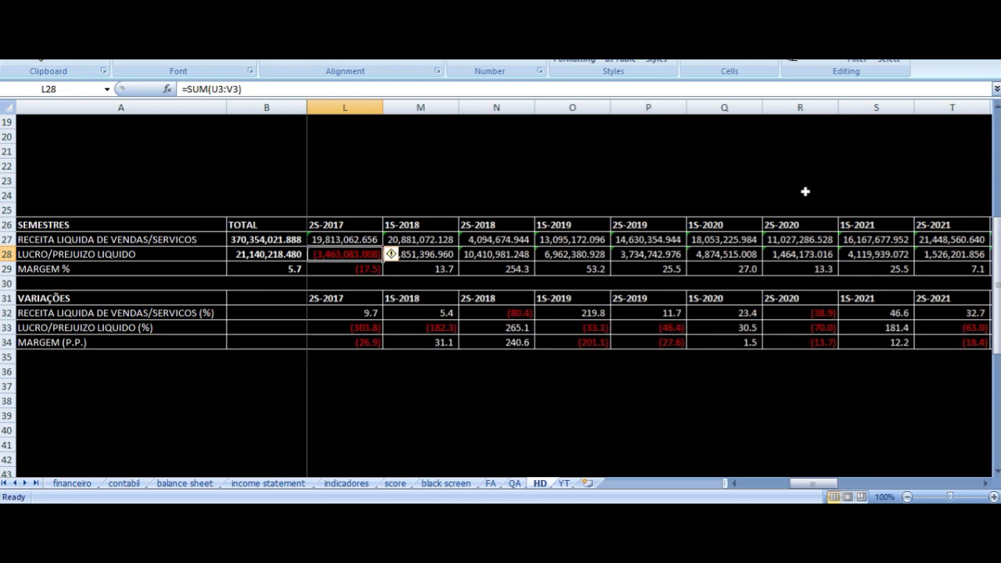
key("Right")
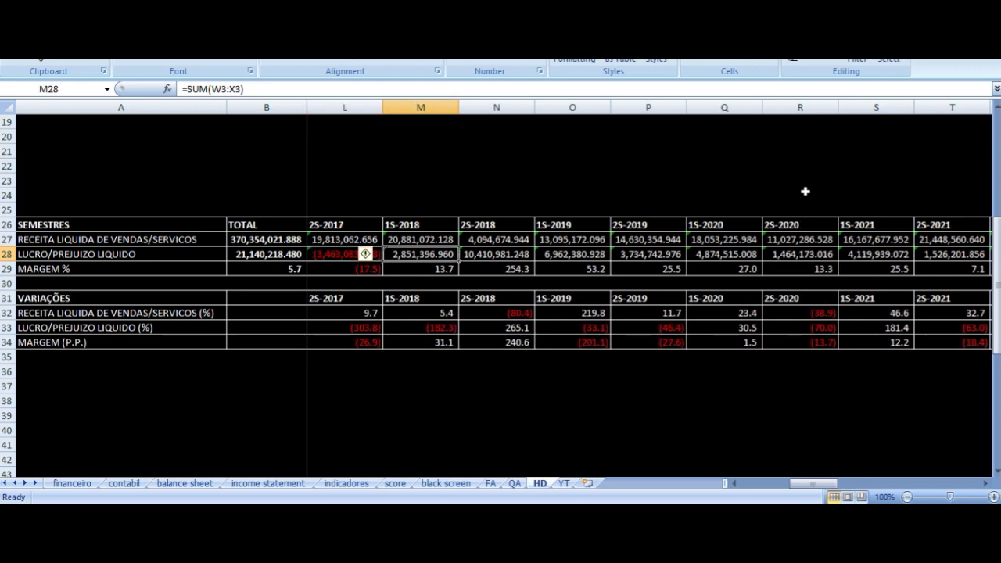
key("Left")
key("Right")
key("Right")
key("Left")
key("Left")
key("Right")
key("Left")
- Follow the LUCRO/PREJUIZO LIQUIDO row forward from 1S-2018 through 2S-2023
key("Right")
key("Right")
key("Right")
key("Right")
key("Right")
key("Right")
key("Right")
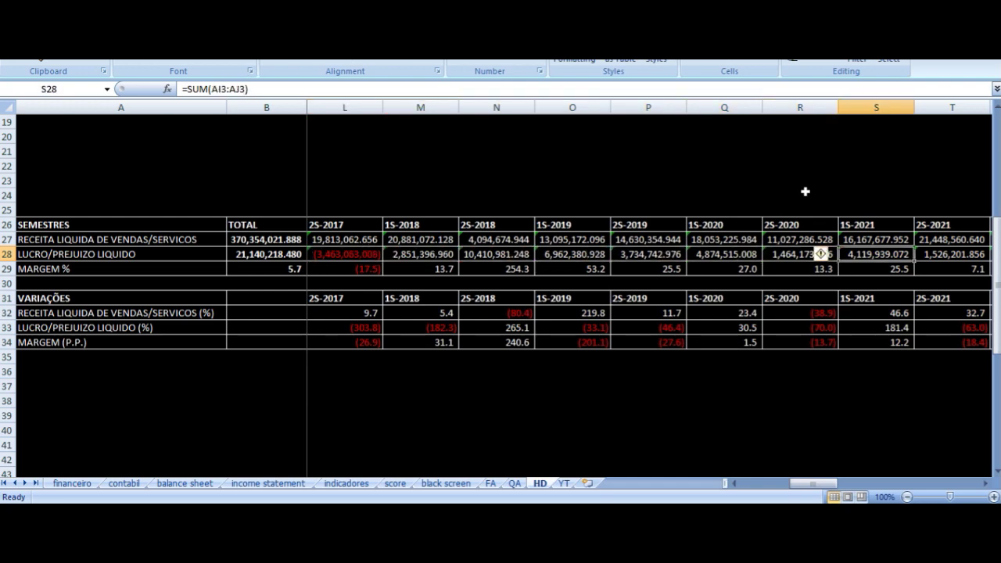
key("Right")
key("Right")
key("Right")
key("Right")
key("Right")
key("Right")
key("Right")
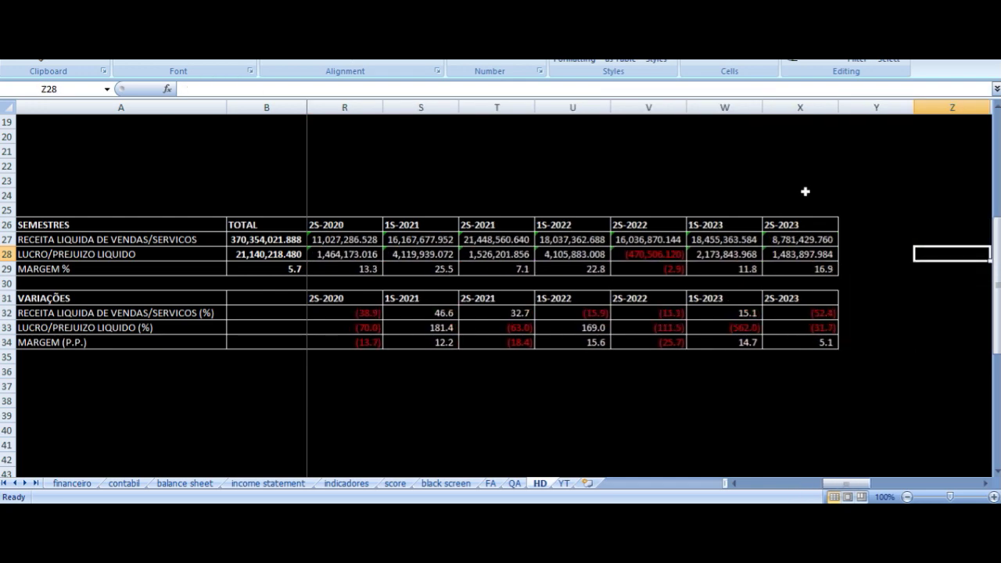
- Review RECEITA LIQUIDA from 1S-2021 to 1S-2023 and check the 1S-2023 LUCRO/PREJUIZO LIQUIDO
key("Left")
key("Left")
key("Left")
key("Left")
key("Left")
key("Left")
key("Left")
key("Left")
key("Right")
key("Up")
key("Right")
key("Right")
key("Right")
key("Right")
key("Down")
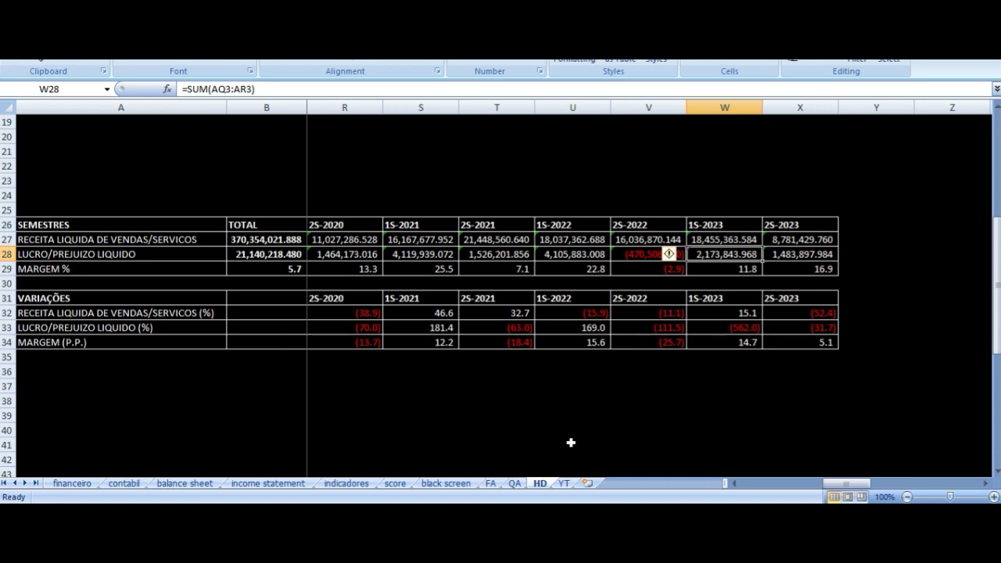
- Switch to the YT sheet and go to the NÚMERO DE AÇÕES 2T23 row
left_click(564, 483)
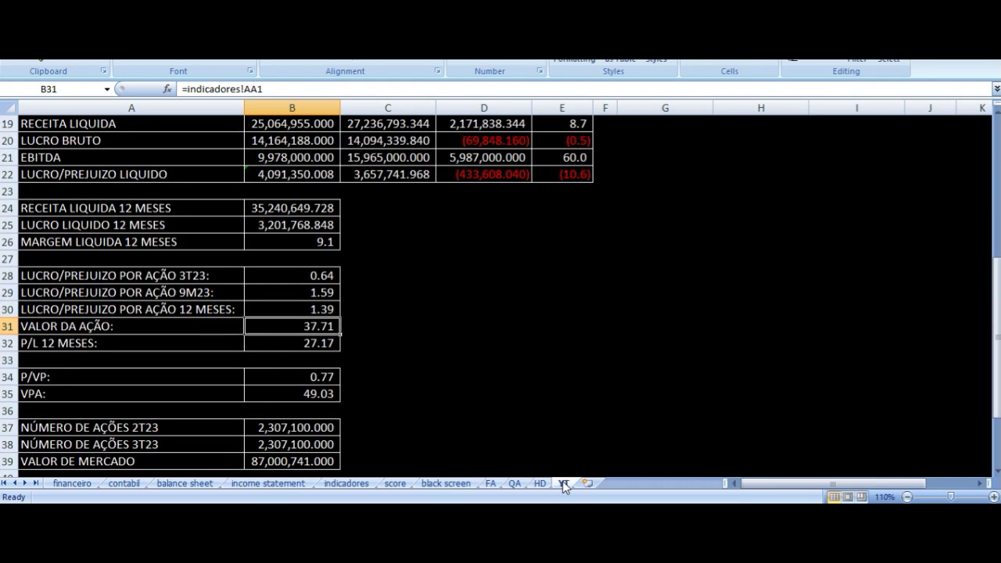
left_click(360, 361)
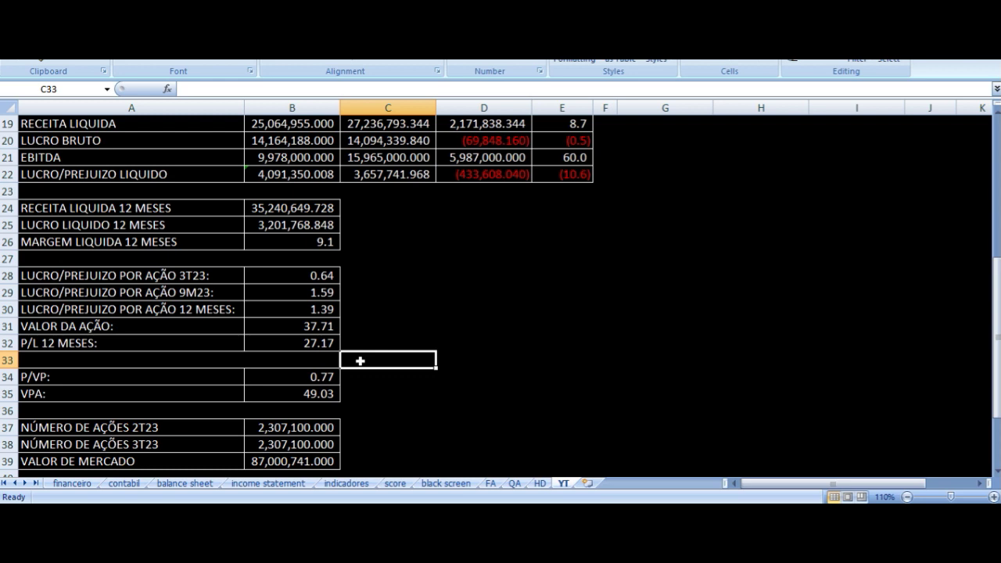
key("Left")
key("Left")
key("Down")
key("Down")
key("Down")
key("Down")
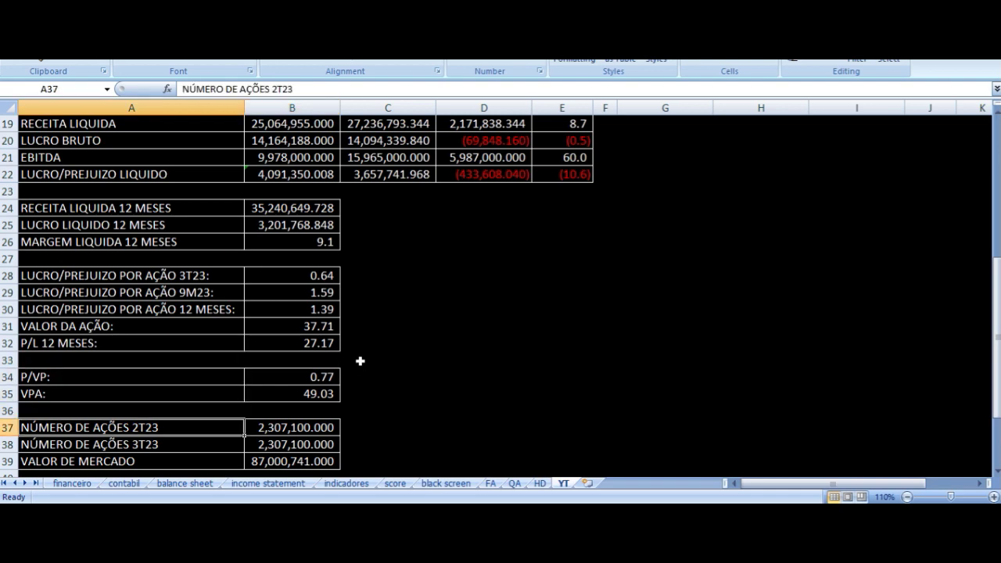
- Compare the number of shares in 2T23 and 3T23 and check the VALOR DE MERCADO
key("Right")
key("Down")
key("Down")
key("Left")
key("Right")
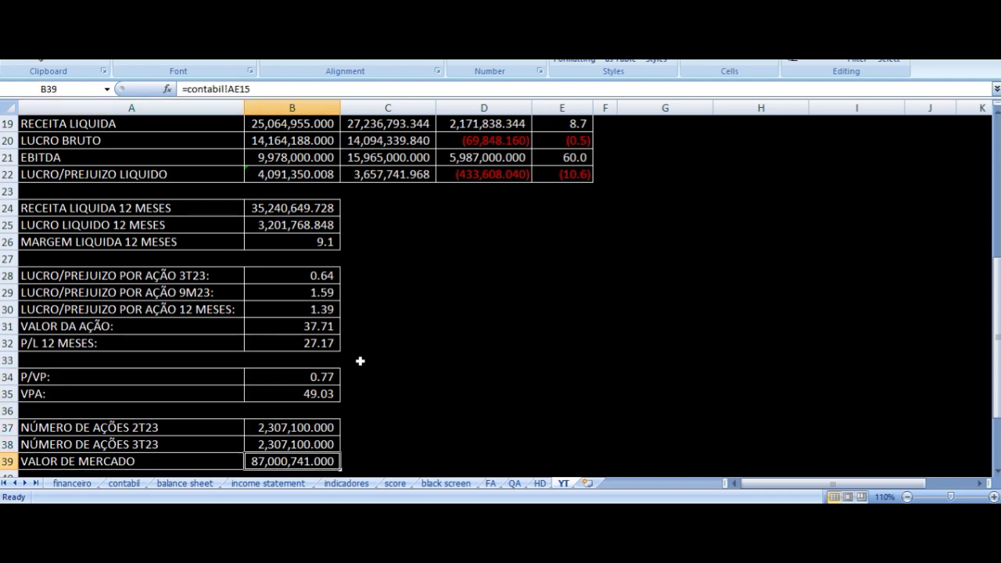
- Check the DIVIDEND YIELD 12 MESES % value below the market value
scroll(360, 361, "down", 3)
left_click(119, 343)
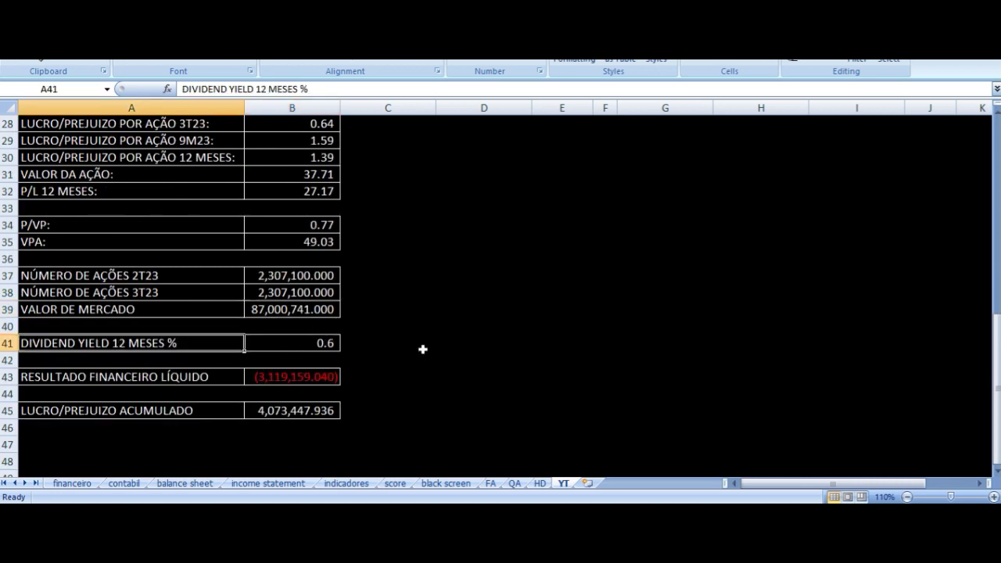
key("Right")
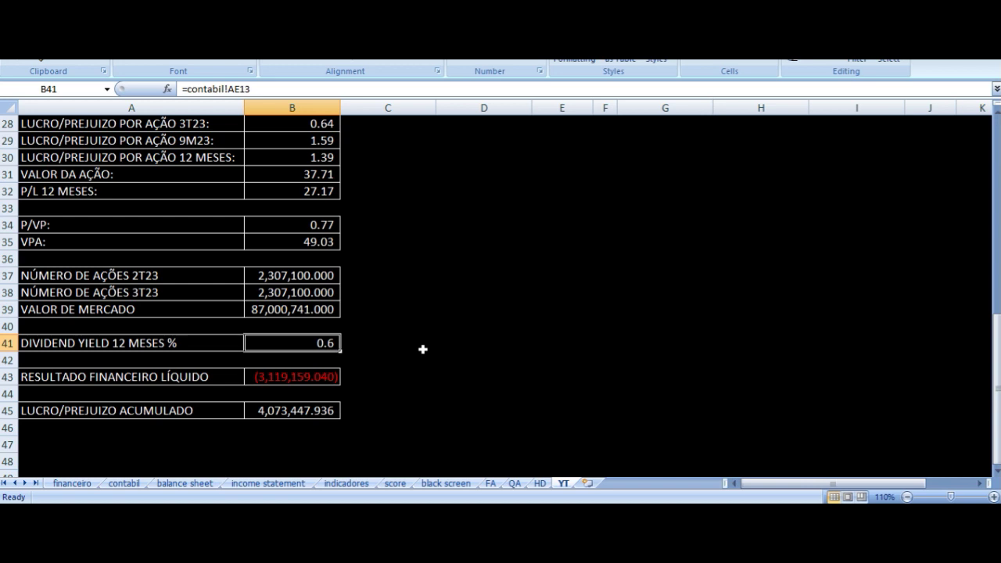
- Check the RESULTADO FINANCEIRO LÍQUIDO value below the dividend yield
key("Down")
key("Down")
key("Left")
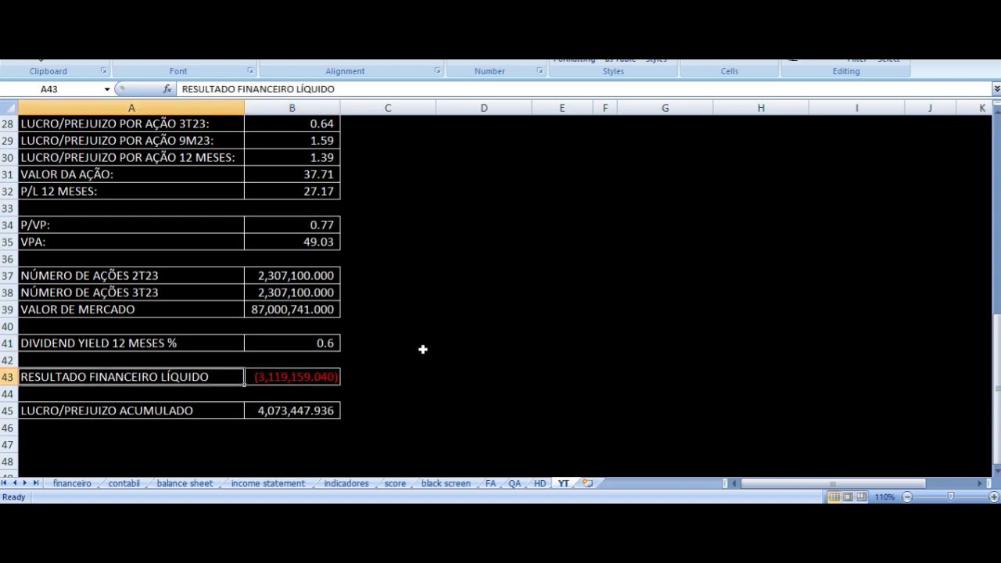
key("Right")
- Go to the 2T23 versus 3T23 comparison and follow the 3T23 column down to LUCRO/PREJUIZO LIQUIDO
key("Right")
key("Right")
key("Right")
key("Right")
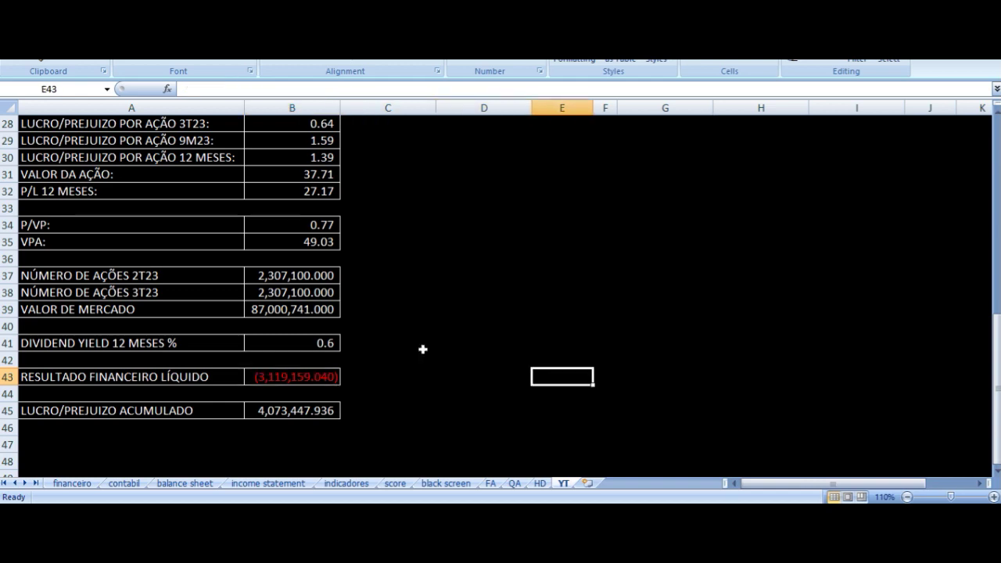
key("ctrl+Up")
key("Right")
key("Right")
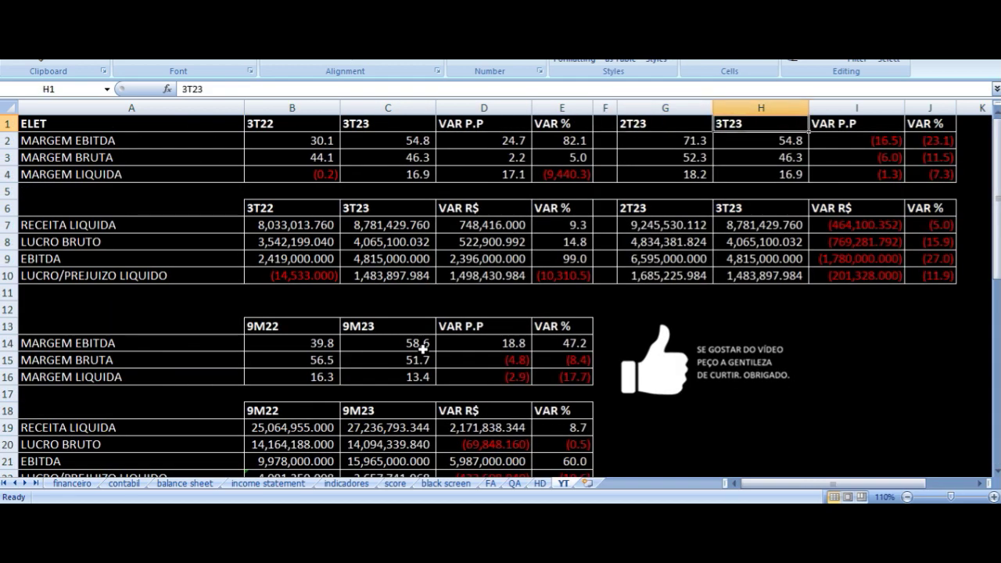
key("Down")
key("Down")
key("Down")
key("Down")
key("Down")
key("Down")
key("Down")
key("Down")
key("Down")
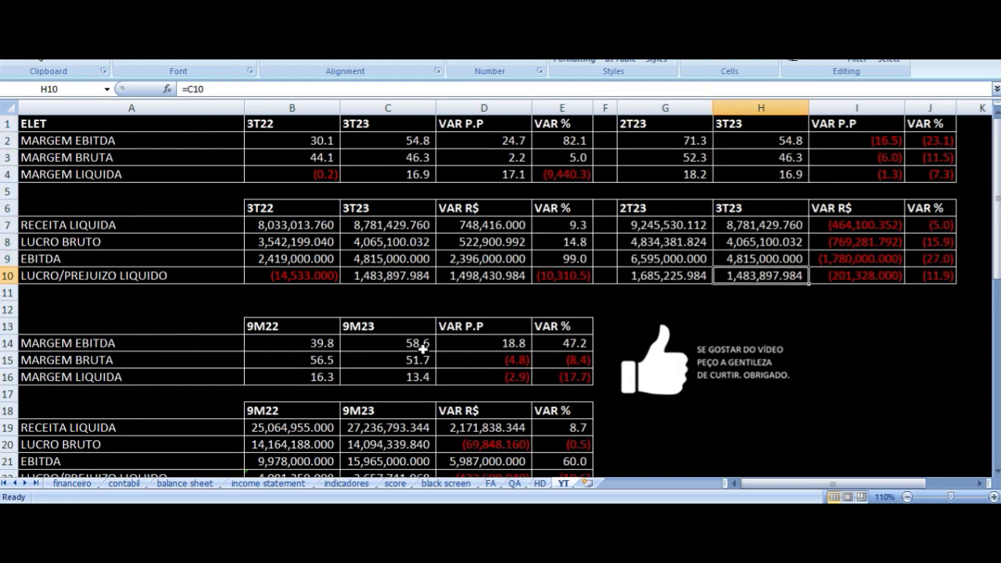
- Return to the RESULTADO FINANCEIRO LÍQUIDO value to weigh it against the 3T23 net profit
scroll(414, 323, "down", 12)
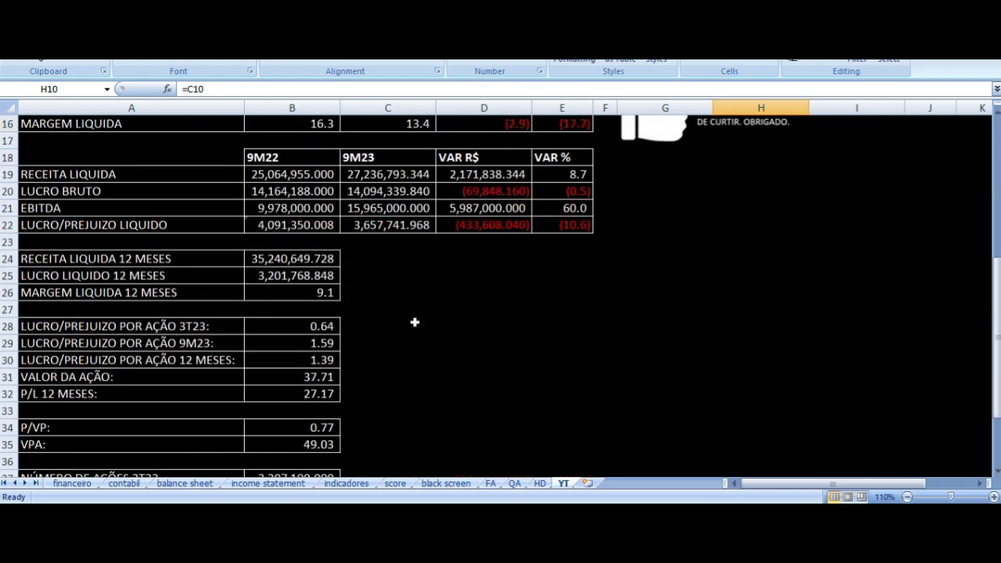
left_click(391, 225)
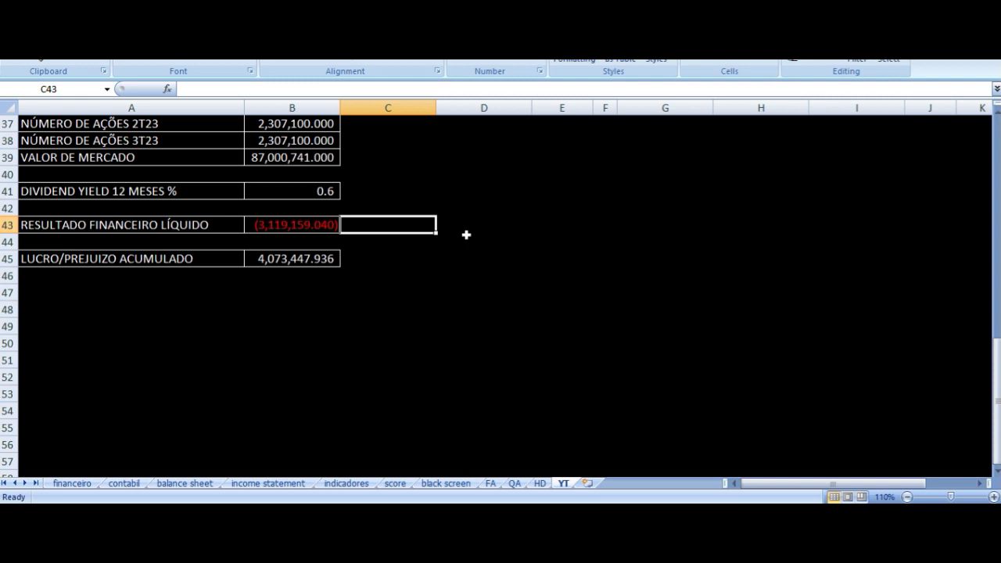
key("Left")
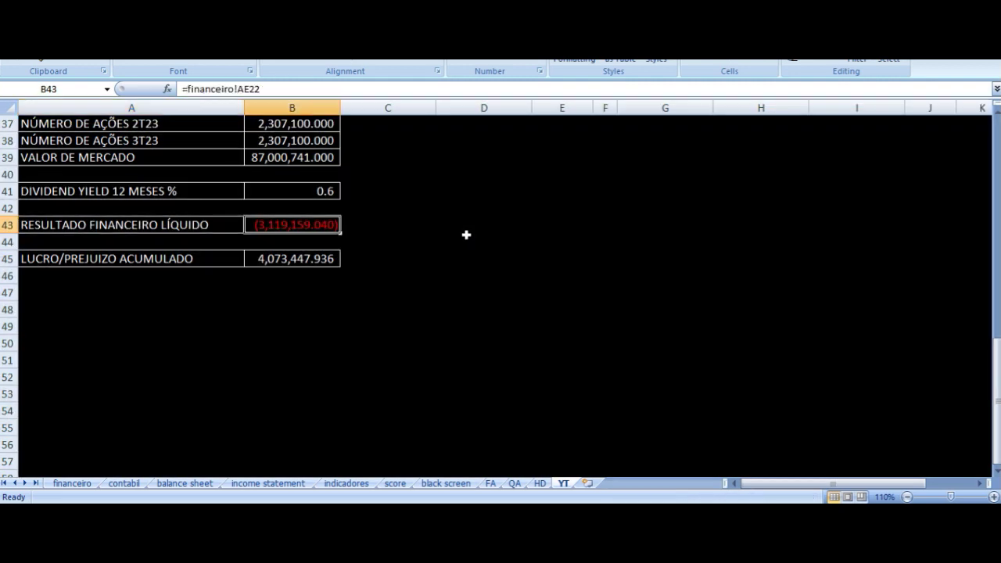
- Check the LUCRO/PREJUIZO ACUMULADO value and return to the ELET heading in cell A1
key("Down")
key("Left")
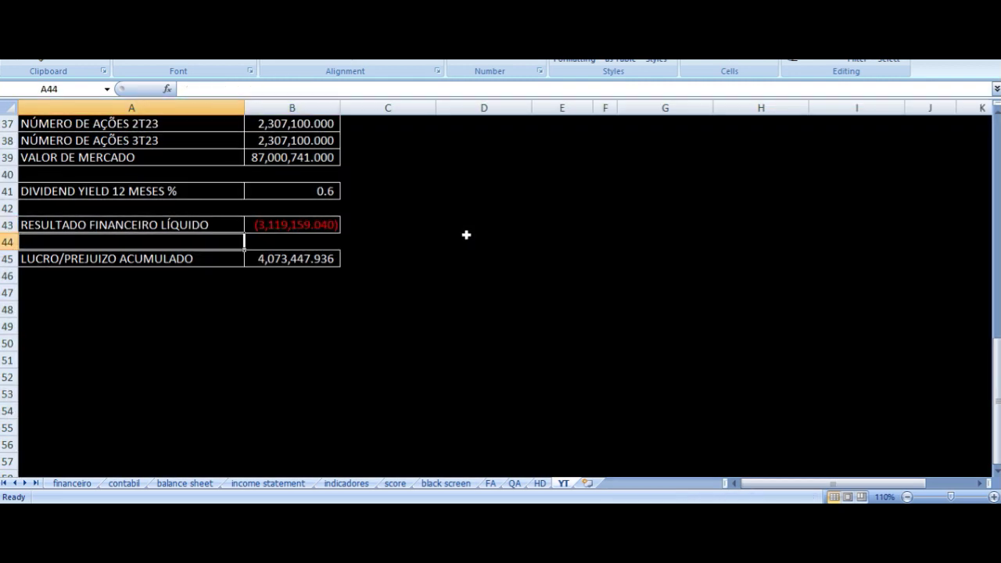
key("Down")
key("Right")
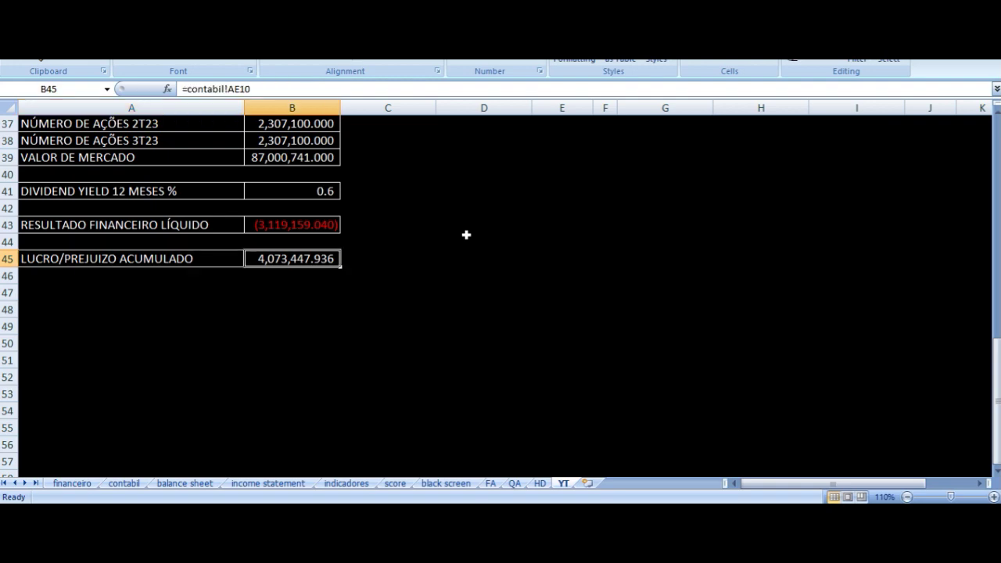
scroll(502, 326, "up", 12)
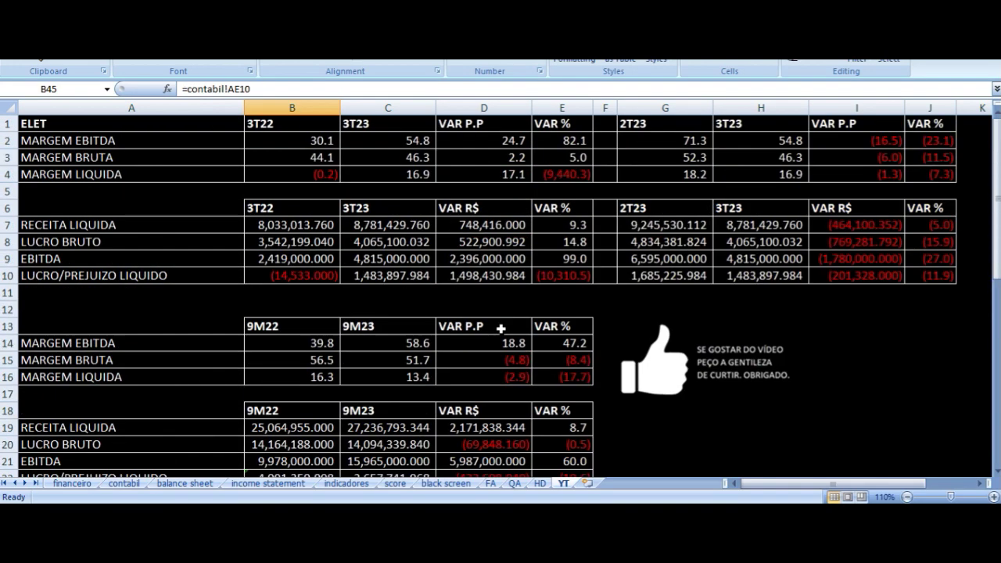
left_click(181, 124)
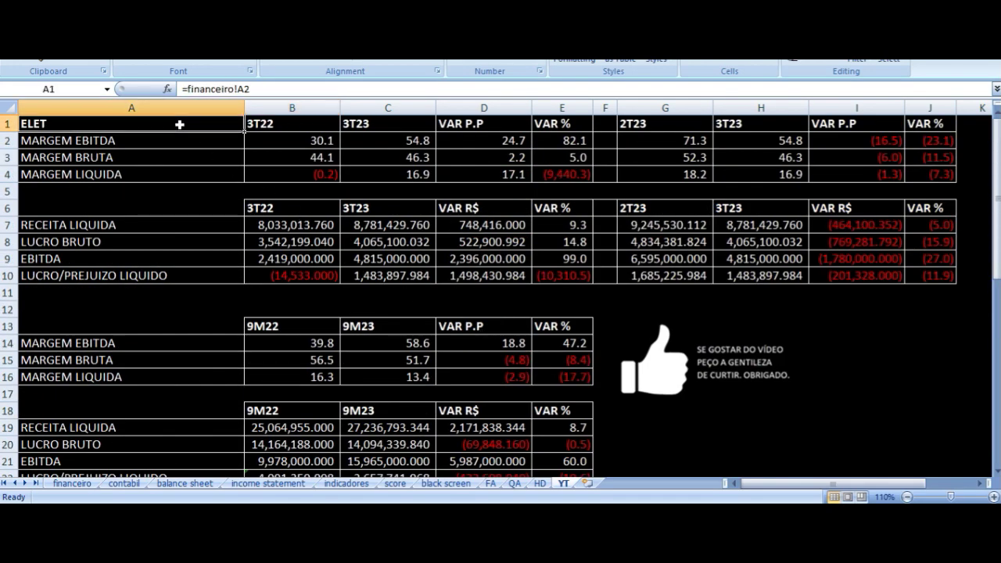